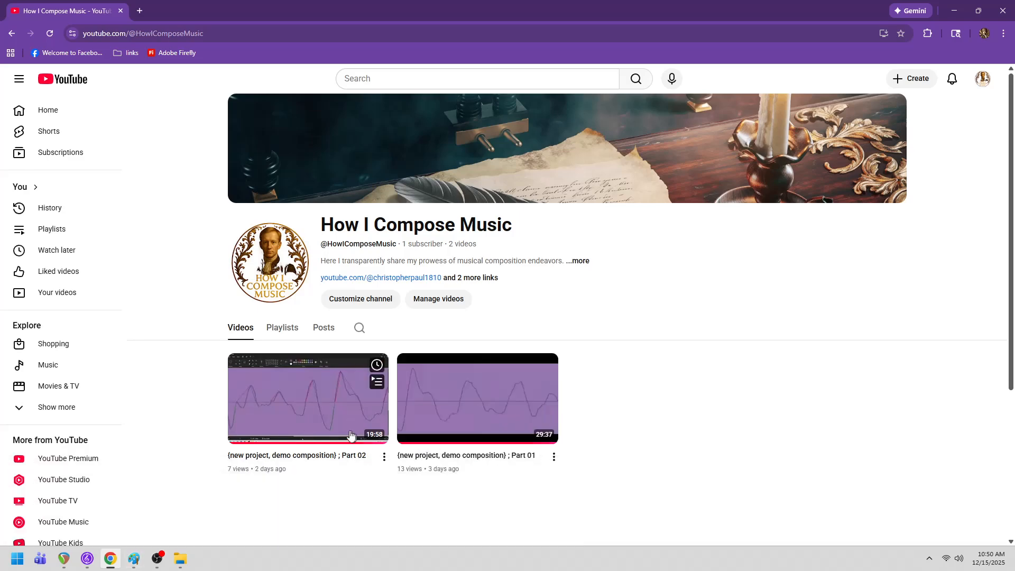
- Switch to Paint and view the open images 0.5, 0.6 and 0.7 in turn
mouse_move(141, 562)
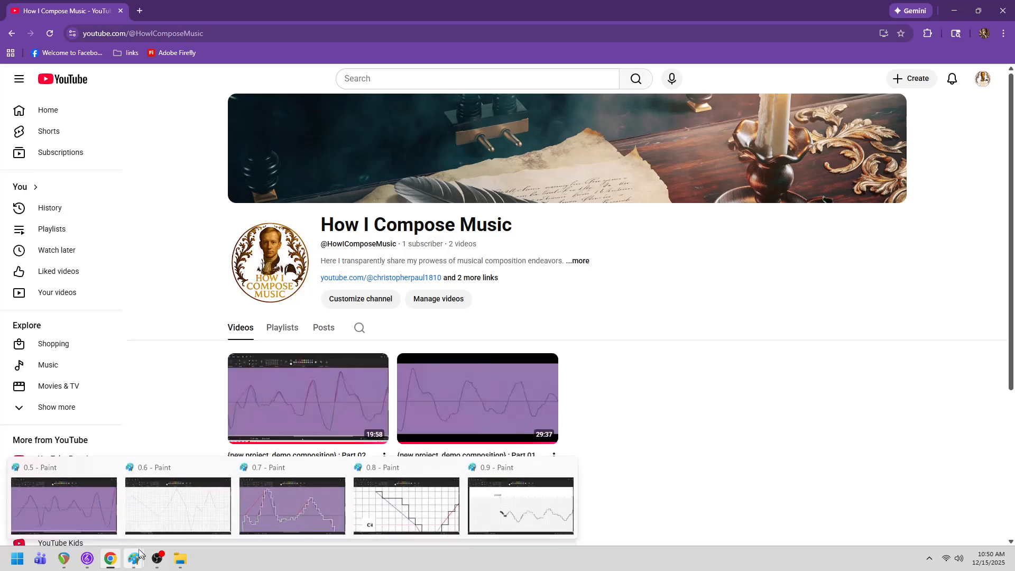
left_click(68, 467)
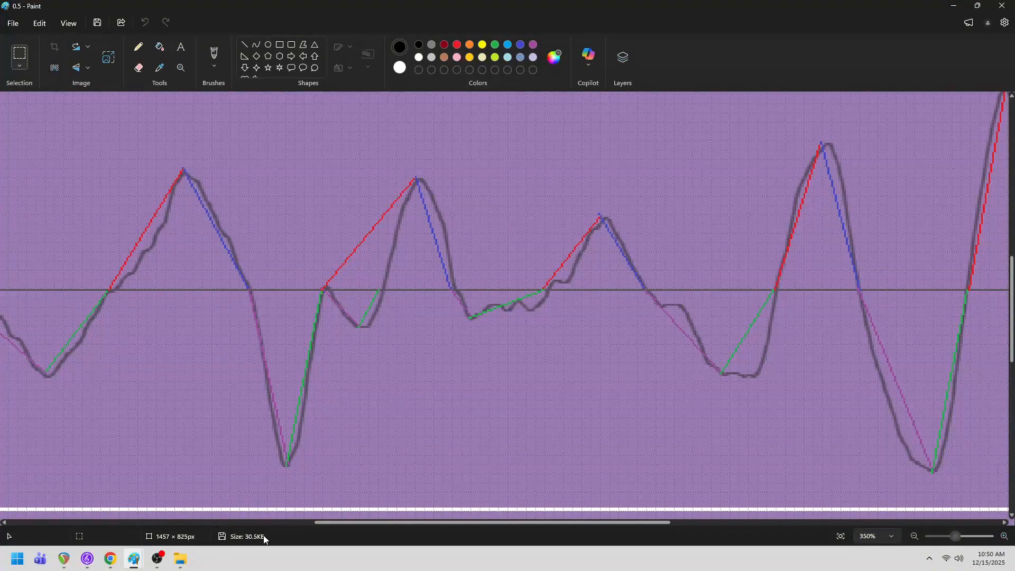
mouse_move(138, 554)
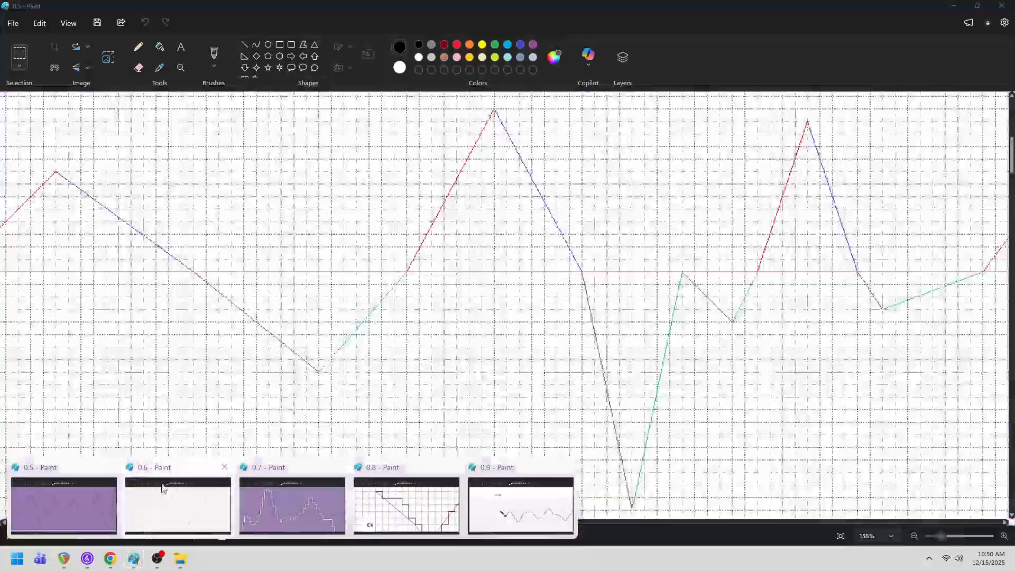
left_click(171, 474)
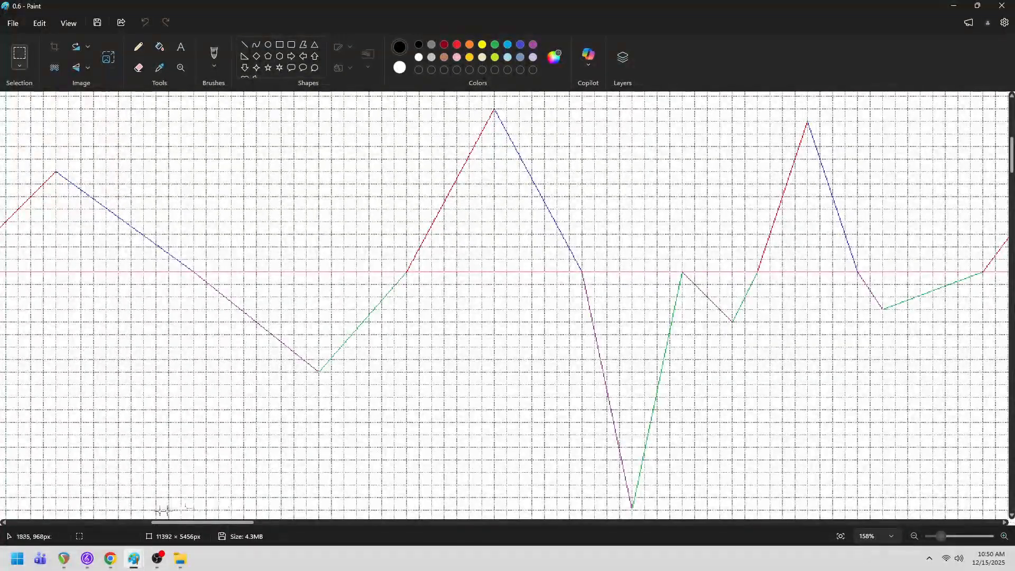
mouse_move(131, 558)
left_click(264, 489)
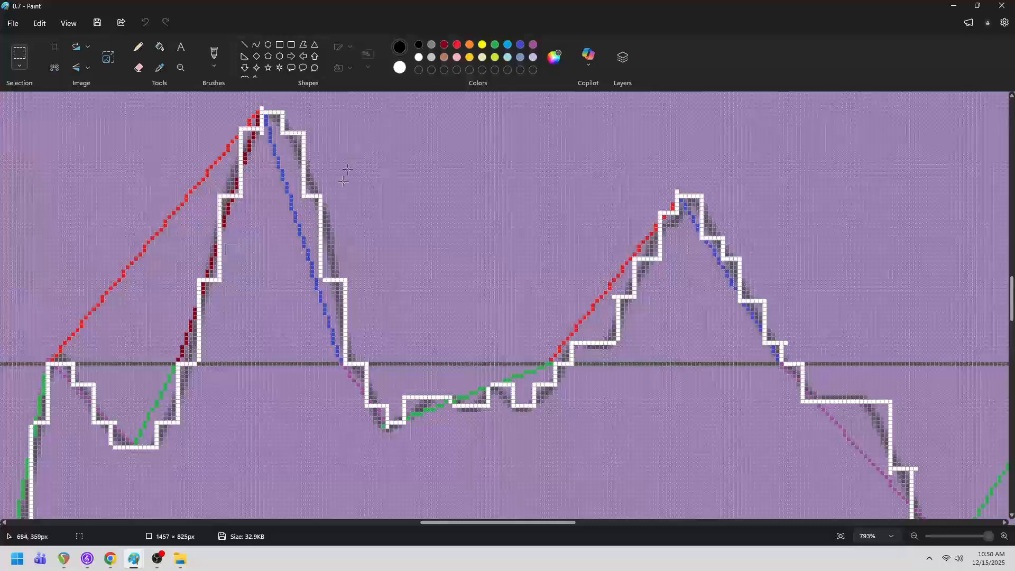
- Turn the gridlines off and back on in image 0.7
left_click(65, 25)
left_click(88, 74)
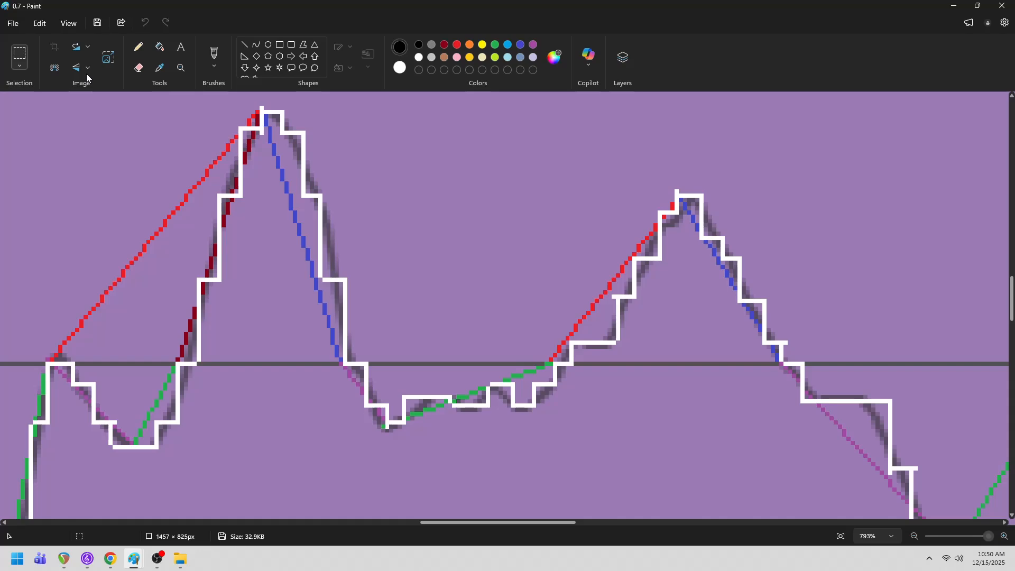
left_click(87, 78)
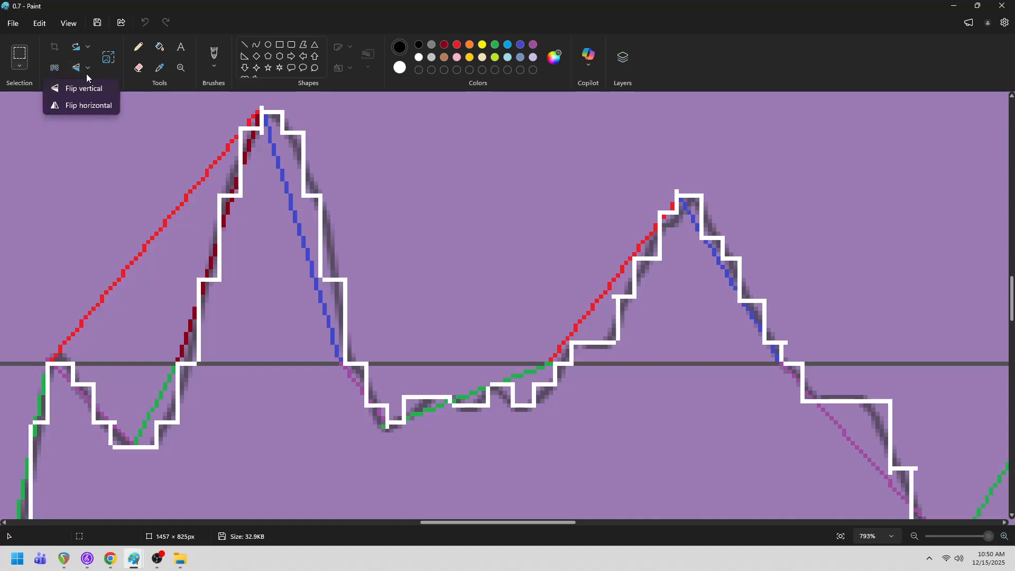
left_click(68, 23)
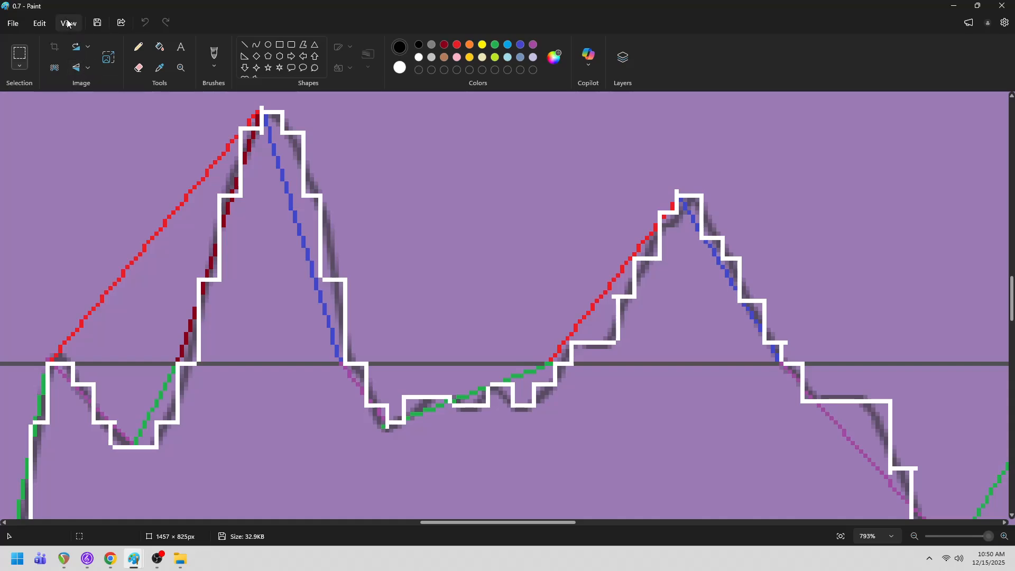
left_click(69, 24)
left_click(91, 75)
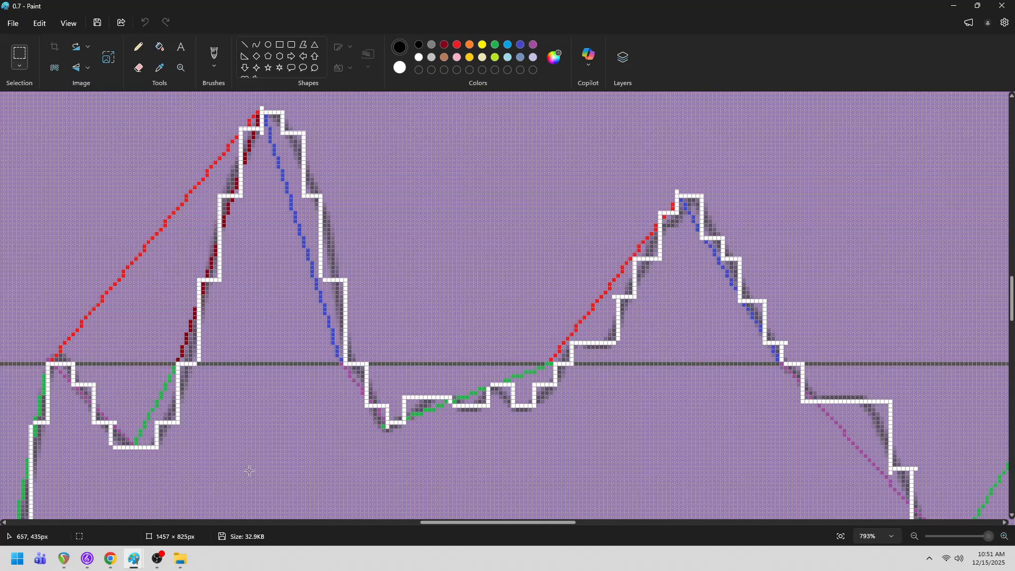
- Bring up image 0.8 and examine its black stepped contour against the coloured slope lines and the pink C4 line
mouse_move(135, 559)
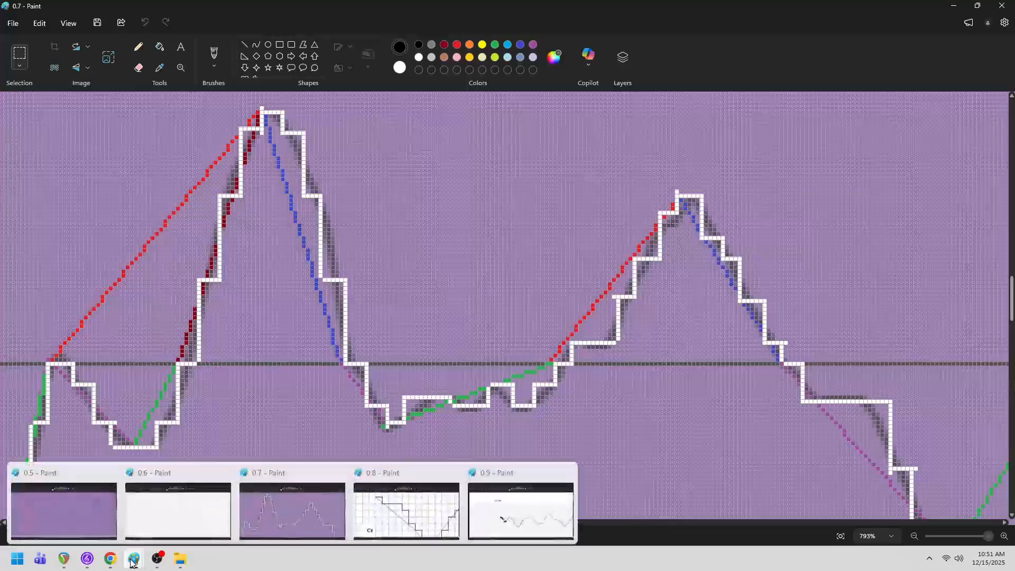
left_click(412, 475)
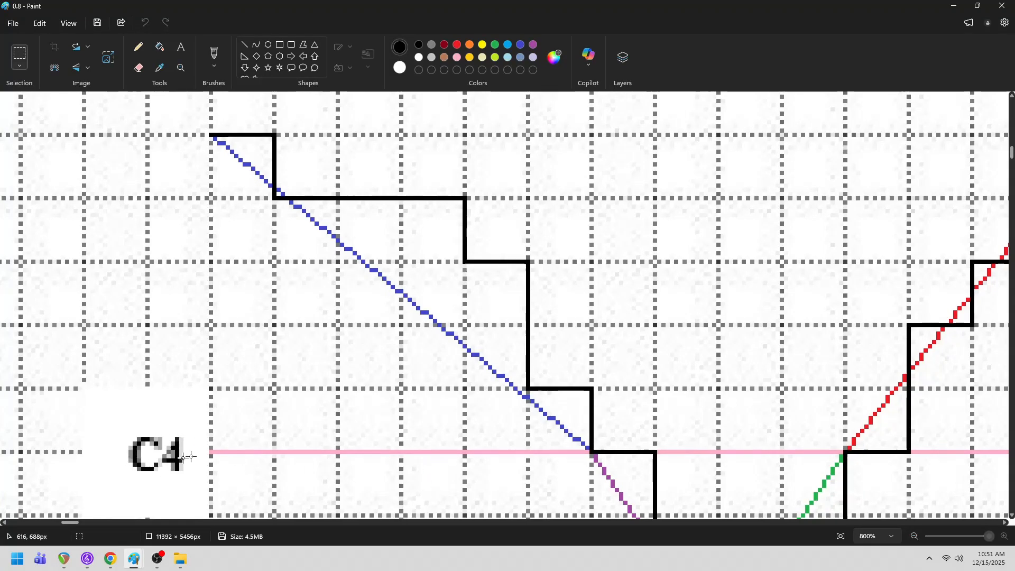
scroll(297, 420, "down", 1)
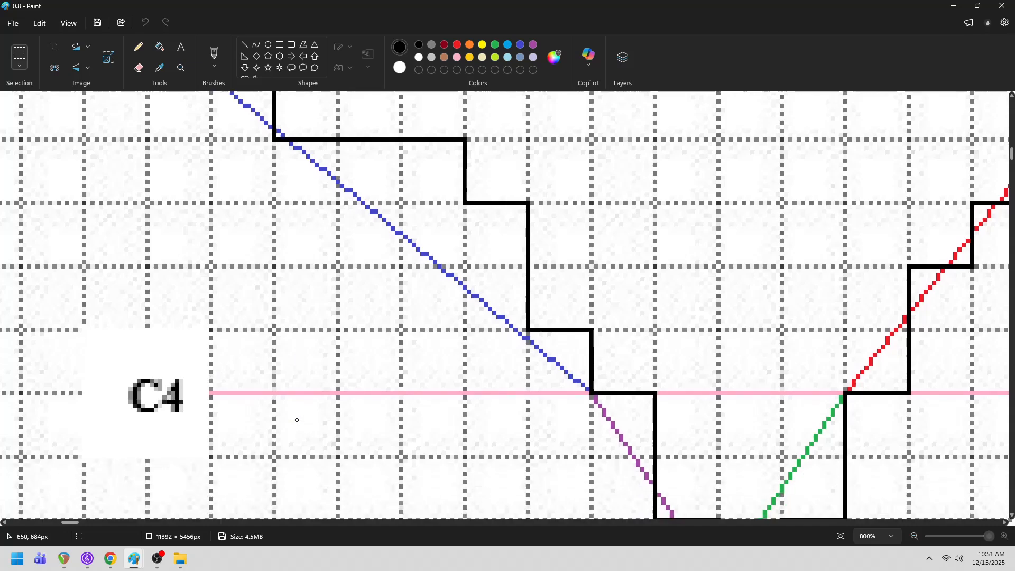
scroll(297, 420, "down", 1)
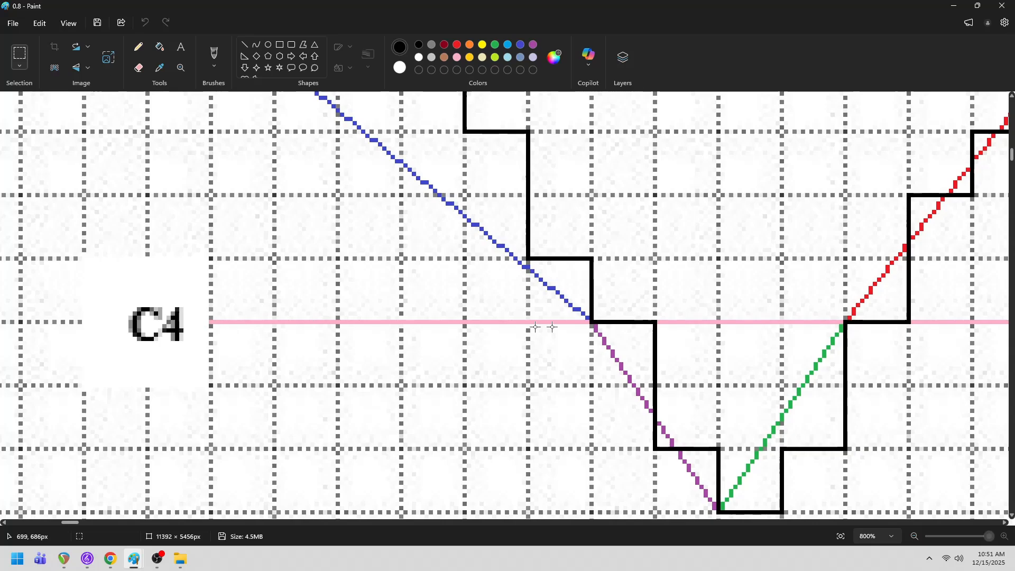
scroll(502, 332, "up", 4)
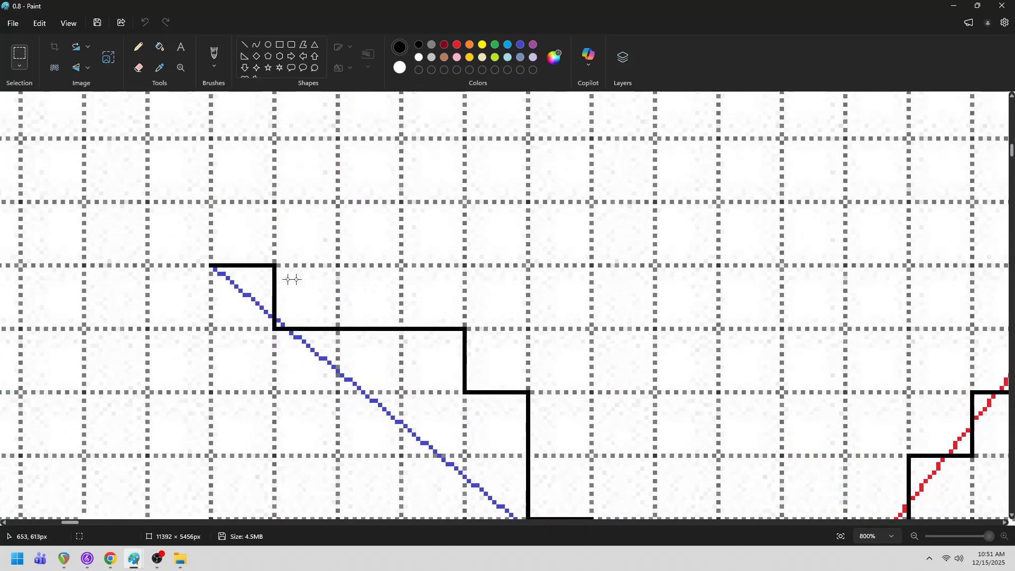
scroll(402, 370, "down", 4)
scroll(529, 370, "up", 2)
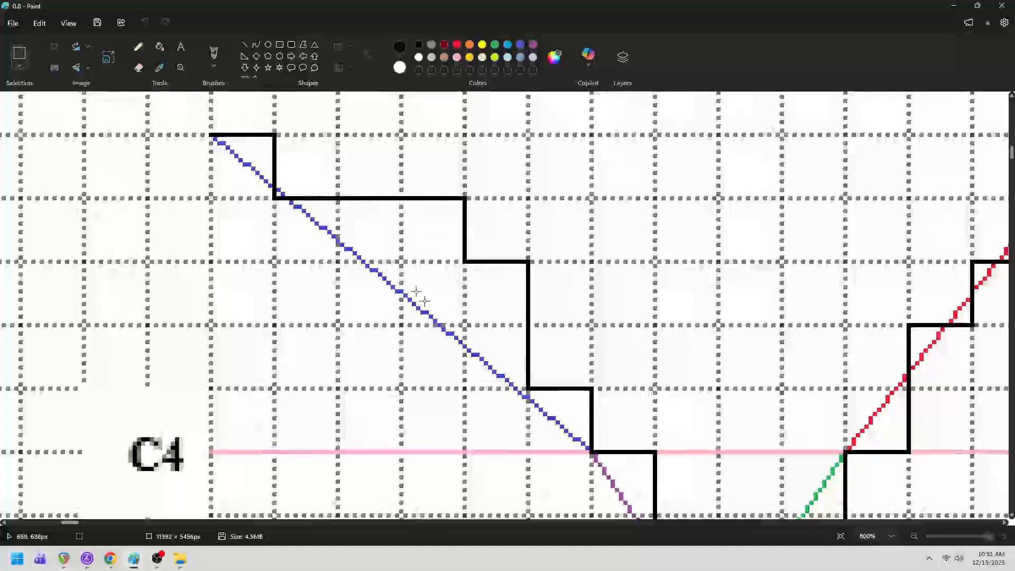
scroll(581, 317, "down", 3)
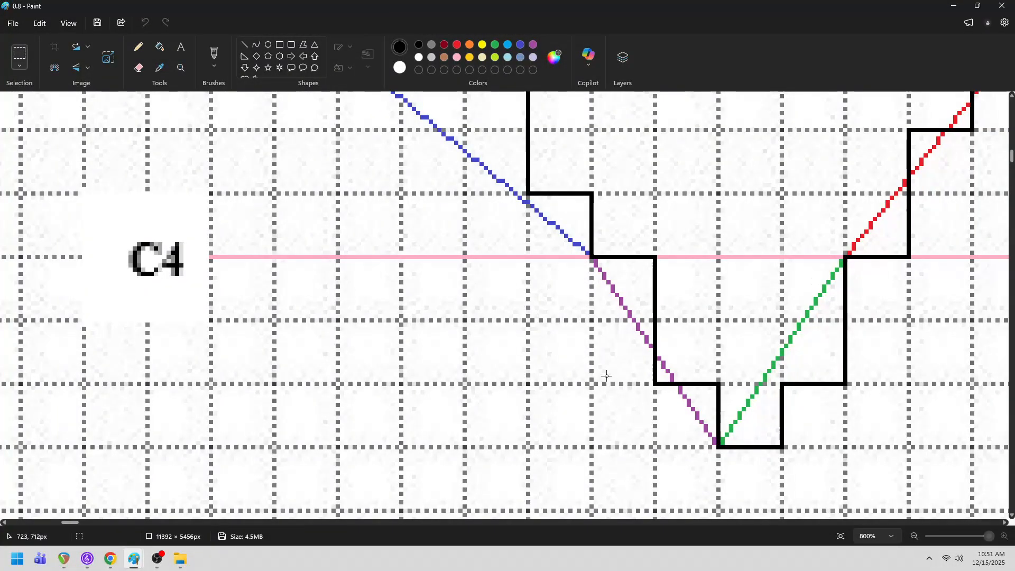
- Inspect the time numbering and the boxed note-length and tempo legend above the grid
scroll(506, 307, "up", 10)
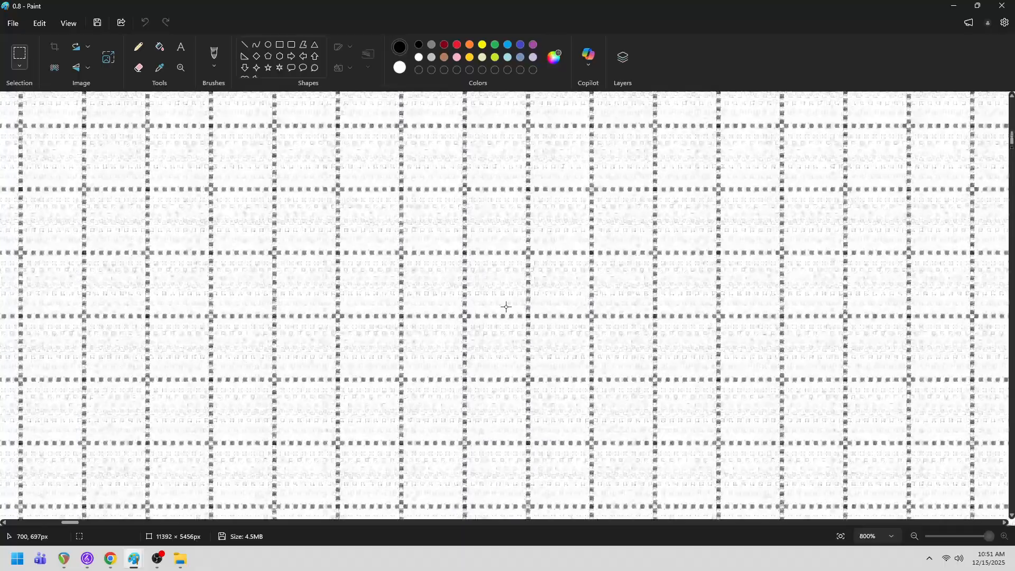
scroll(506, 307, "up", 4)
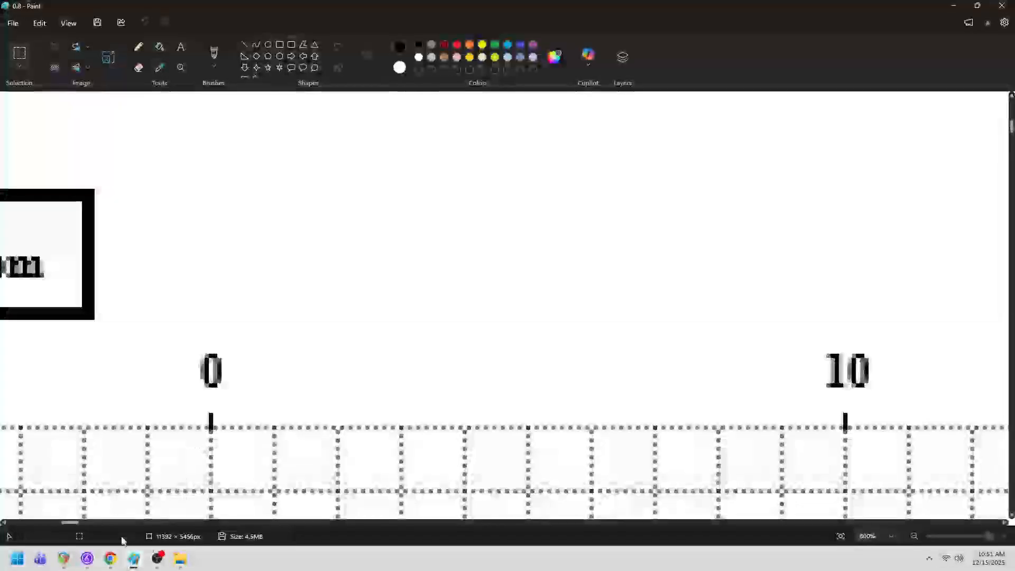
left_click_drag(69, 523, 59, 521)
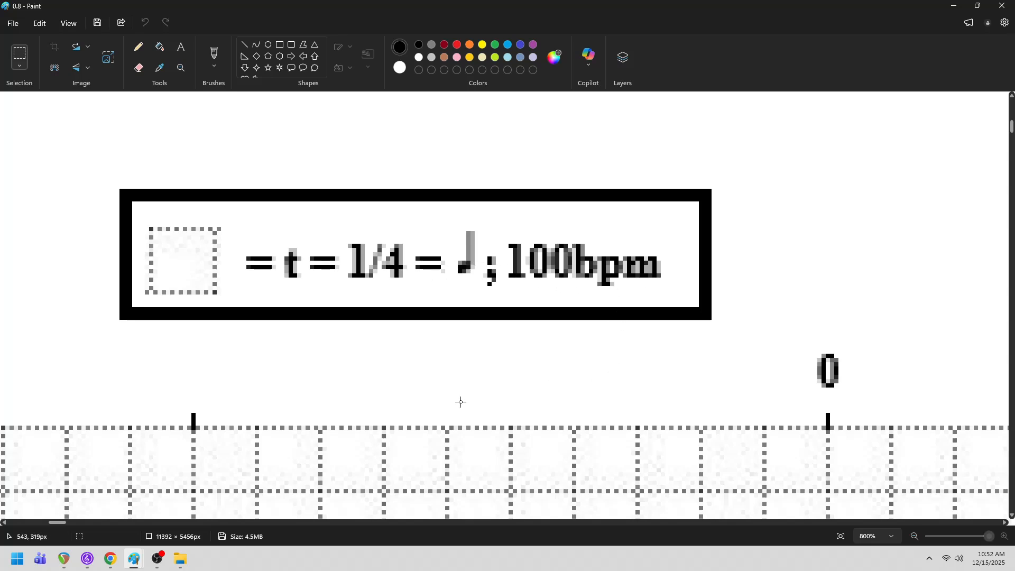
- Review the entire stepped contour in image 0.8 at 30% zoom
scroll(521, 372, "down", 3)
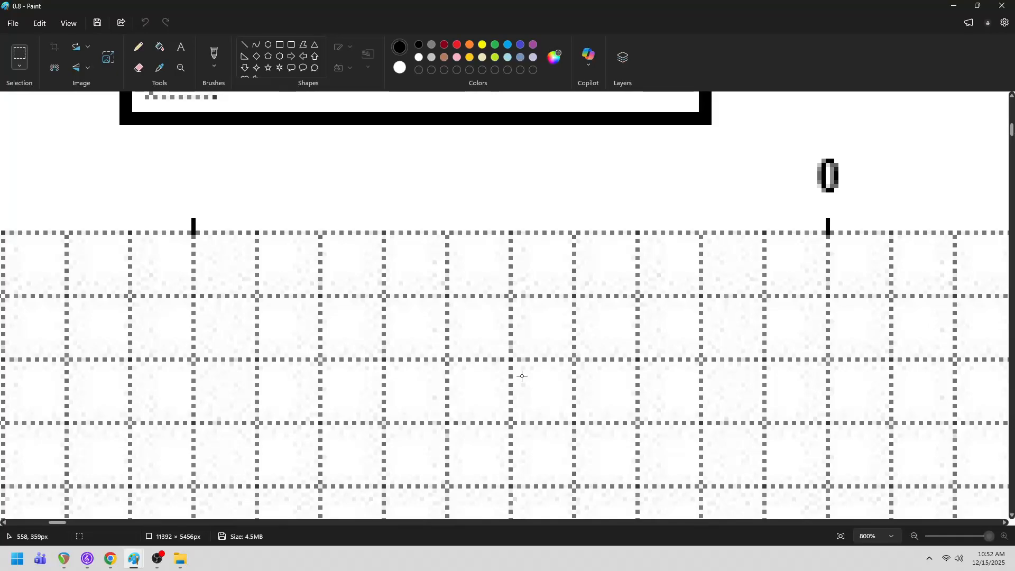
scroll(460, 405, "down", 8)
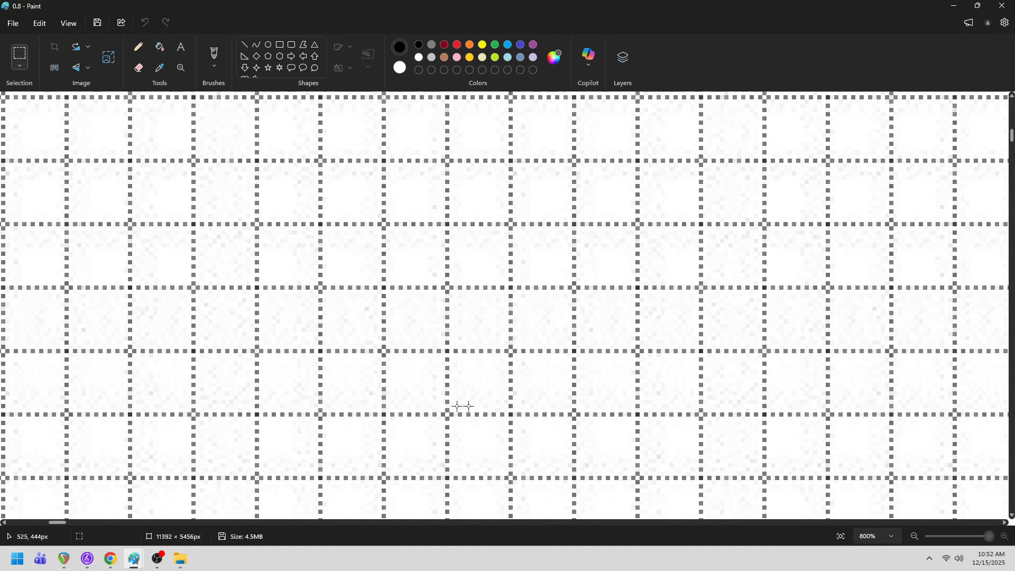
left_click(915, 536)
left_click_drag(978, 536, 928, 543)
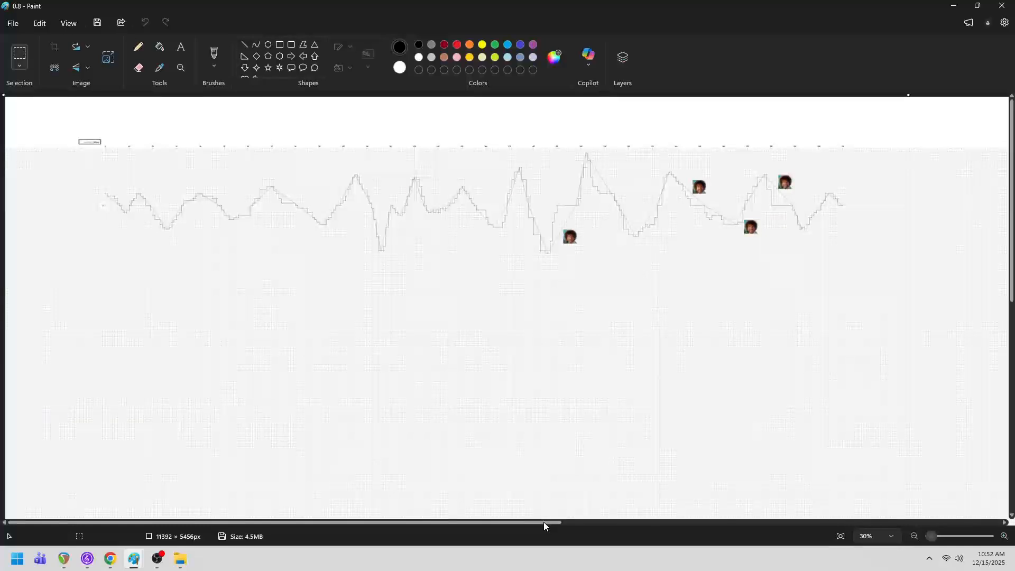
left_click_drag(543, 522, 565, 528)
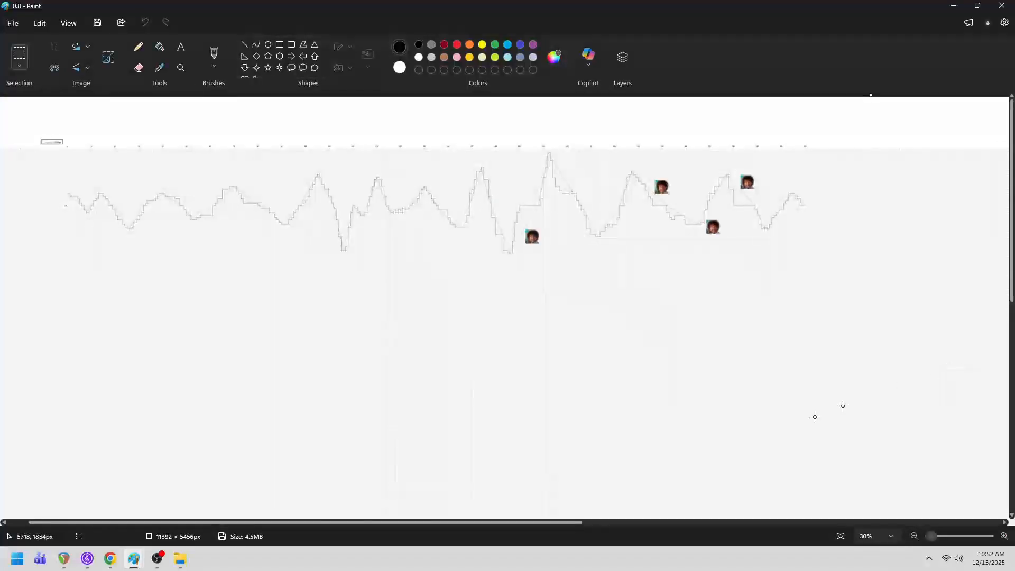
- View image 0.7 again for comparison and return to image 0.8
mouse_move(133, 559)
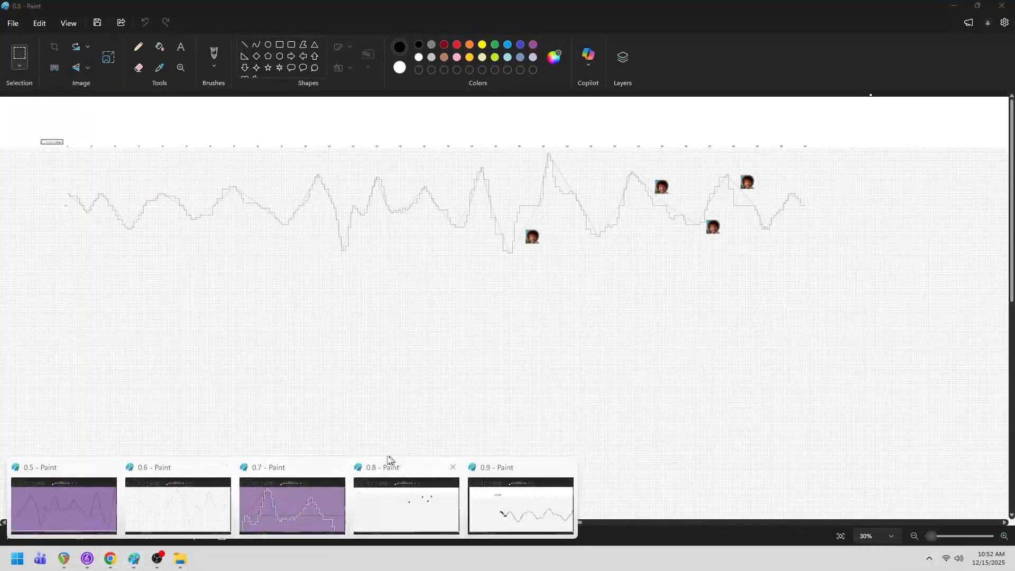
left_click(290, 471)
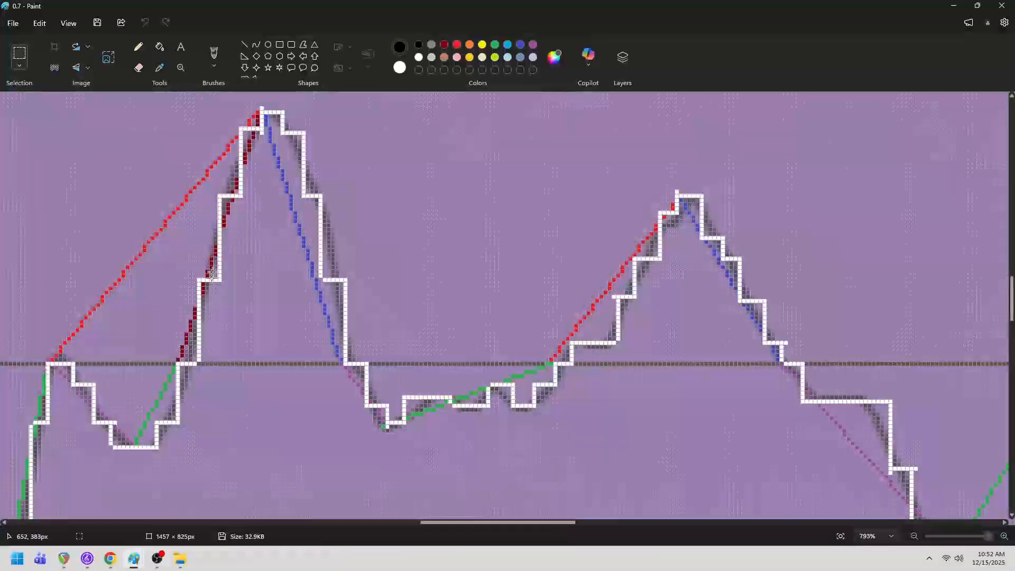
mouse_move(134, 558)
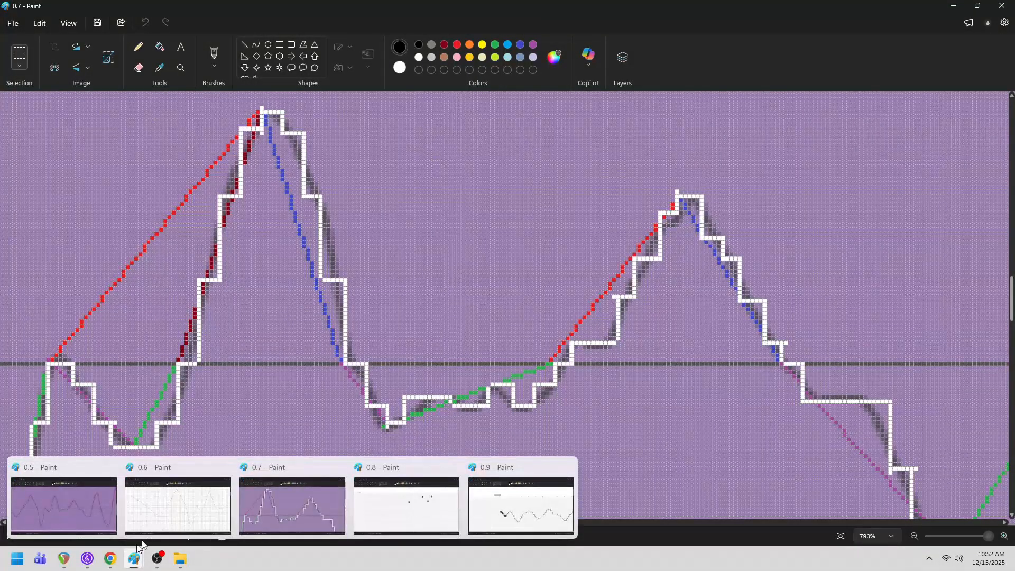
left_click(406, 473)
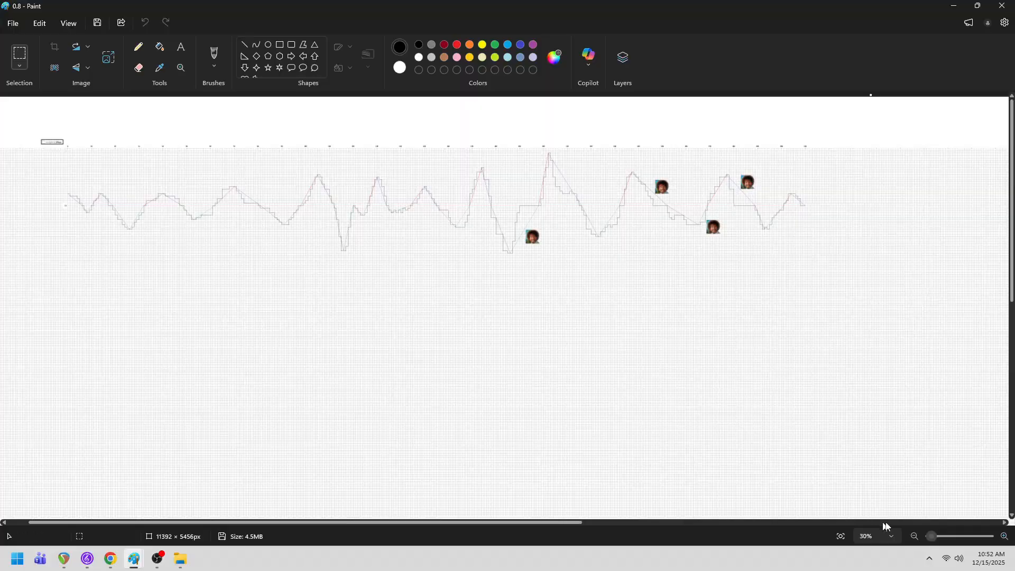
- Examine the stepped contour around the first pasted portrait at 115% zoom
left_click_drag(932, 538, 938, 539)
scroll(967, 422, "up", 5)
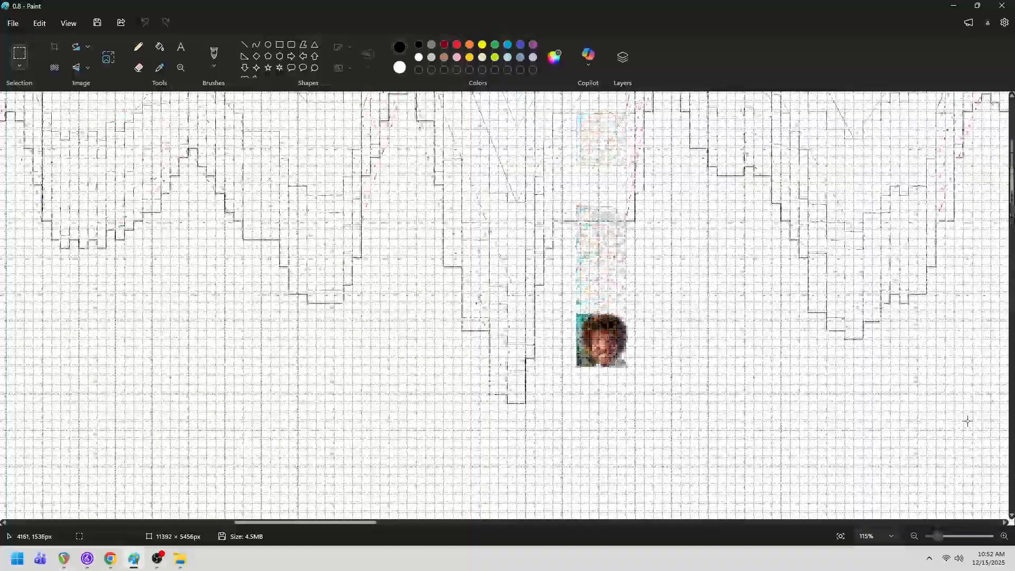
scroll(965, 410, "up", 1)
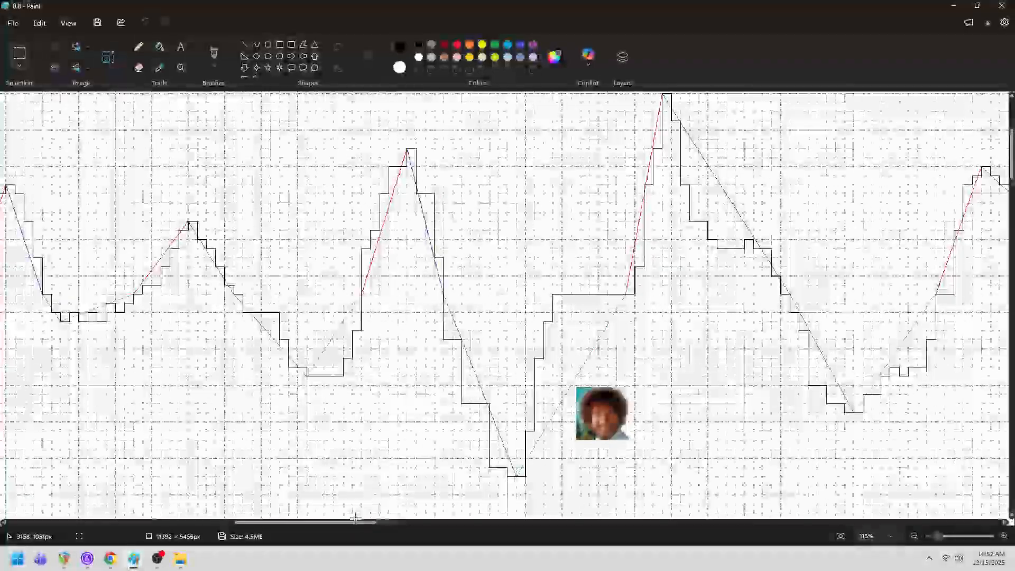
mouse_move(353, 528)
left_mouse_down()
mouse_move(478, 562)
mouse_move(411, 550)
mouse_move(391, 523)
mouse_move(349, 523)
left_mouse_up()
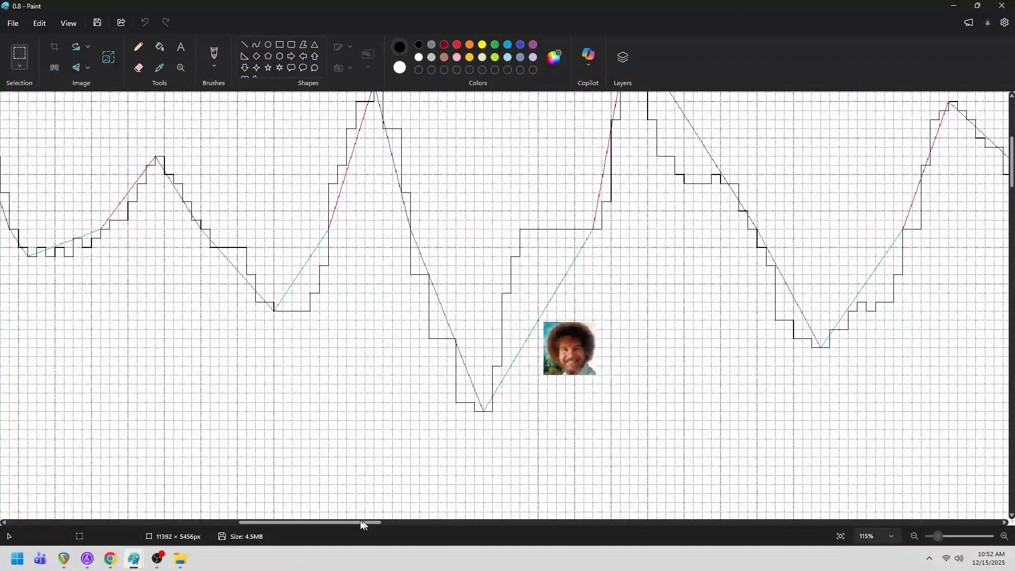
- Inspect the start of the contour at the C4 label, including the legend and time numbering above it
left_click_drag(362, 521, 141, 515)
left_click_drag(131, 516, 108, 512)
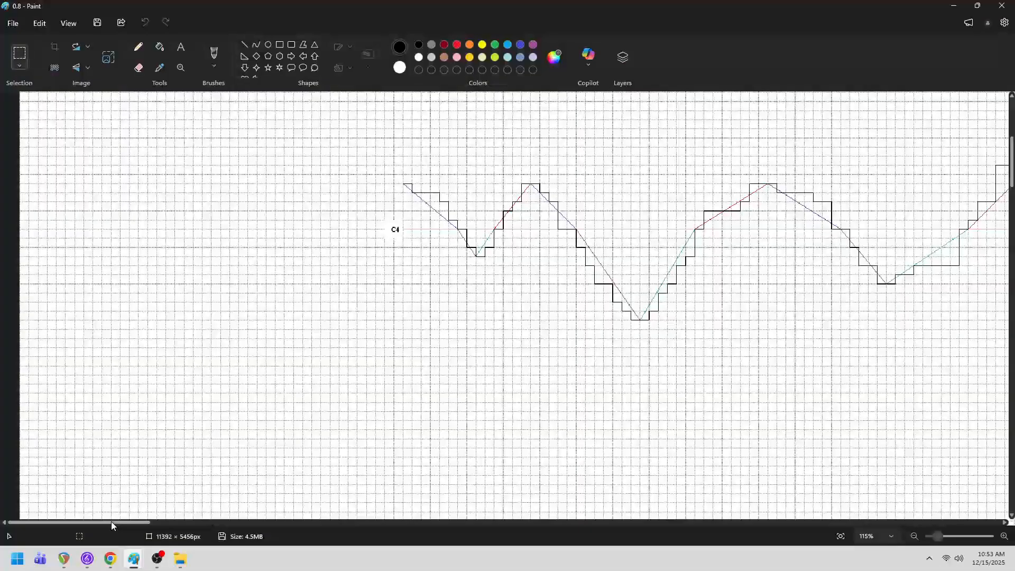
scroll(177, 480, "down", 6)
scroll(465, 444, "up", 6)
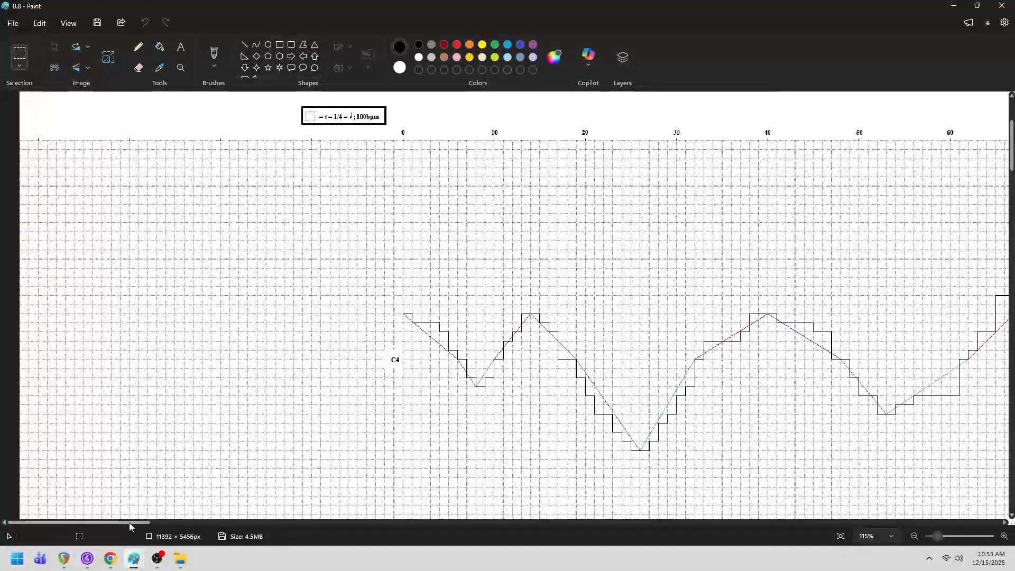
- Follow the contour along the timeline from its start to the first pasted portrait
left_click_drag(129, 522, 162, 537)
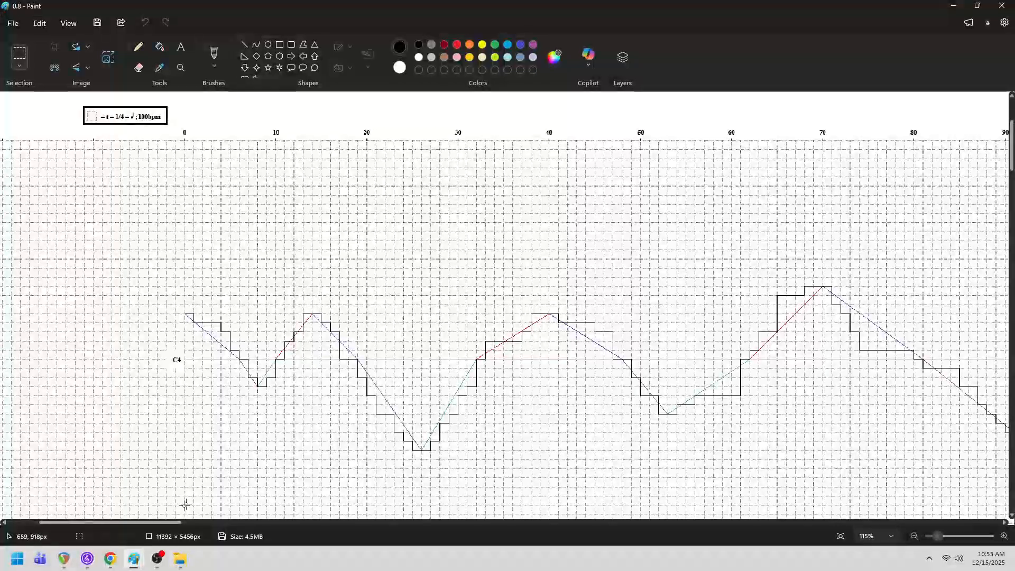
left_click_drag(167, 524, 311, 526)
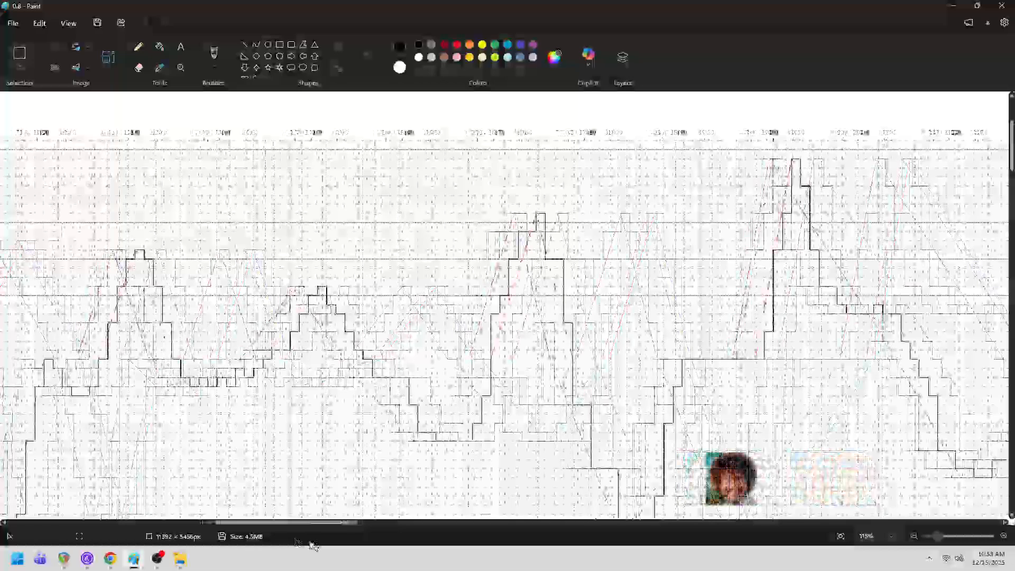
scroll(802, 374, "down", 3)
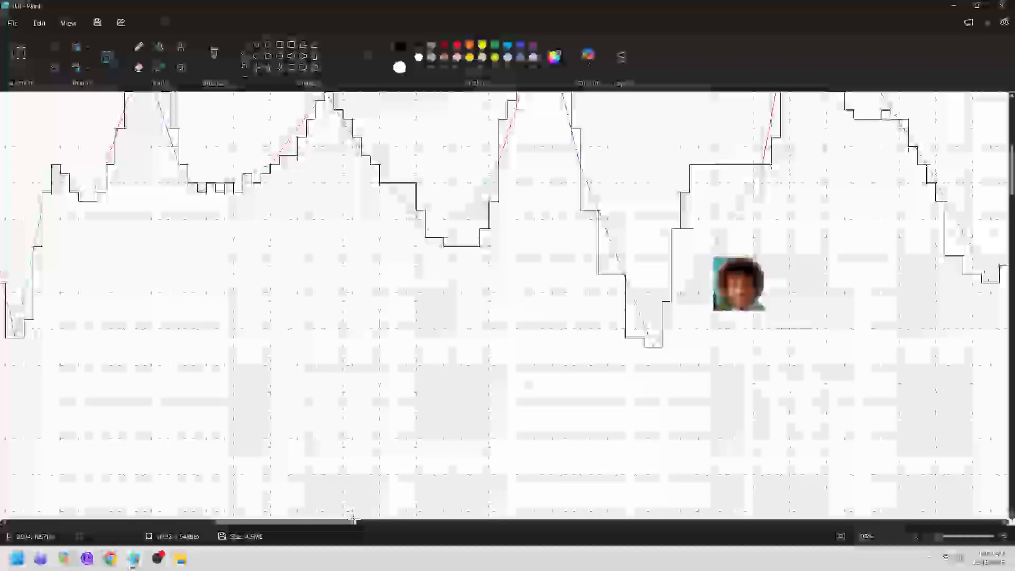
- Switch to image 0.9 and follow its hand-traced wavy contour along the timeline to the stretch between marks 170 and 310
left_click_drag(349, 522, 398, 531)
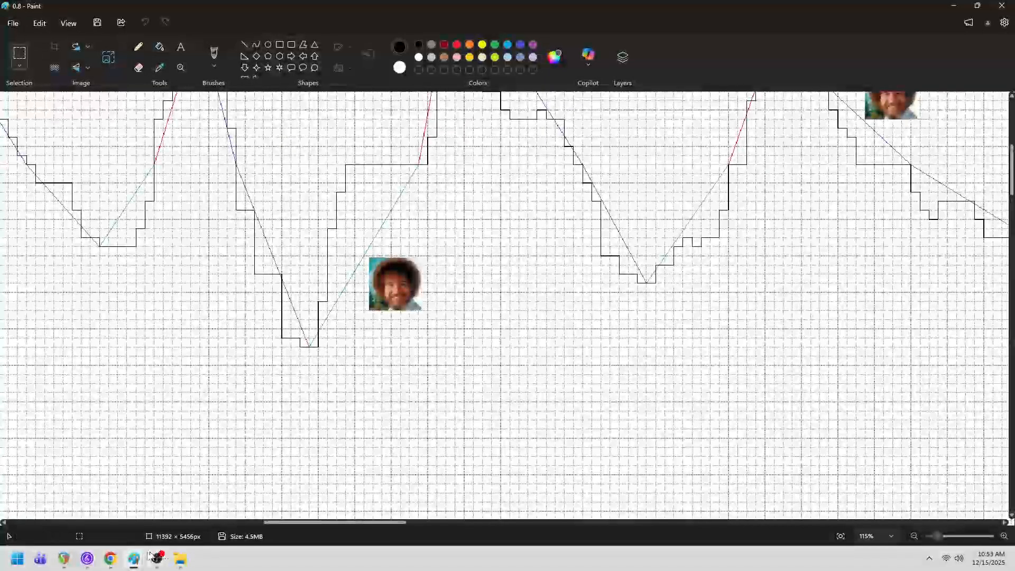
mouse_move(134, 558)
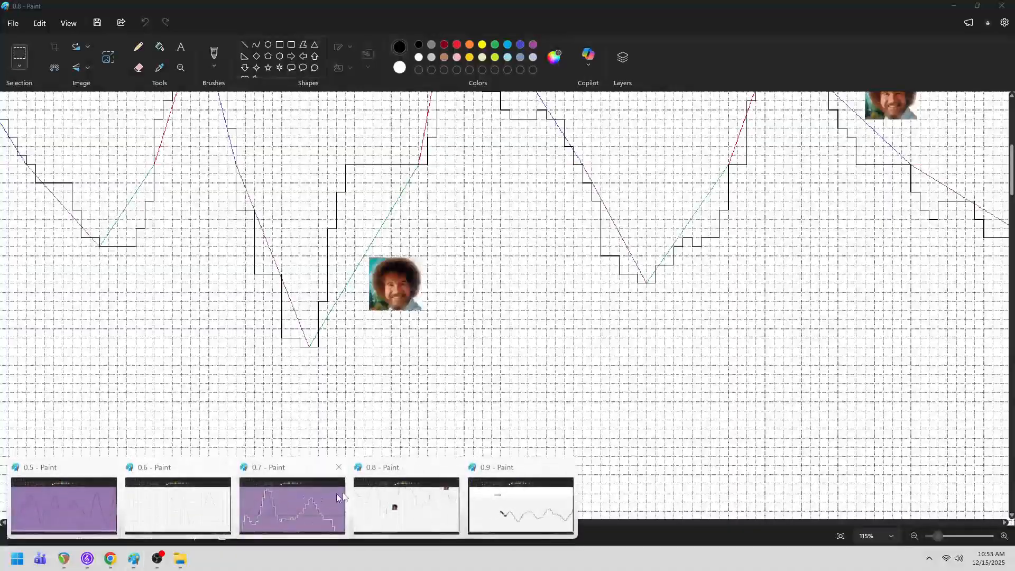
left_click(503, 477)
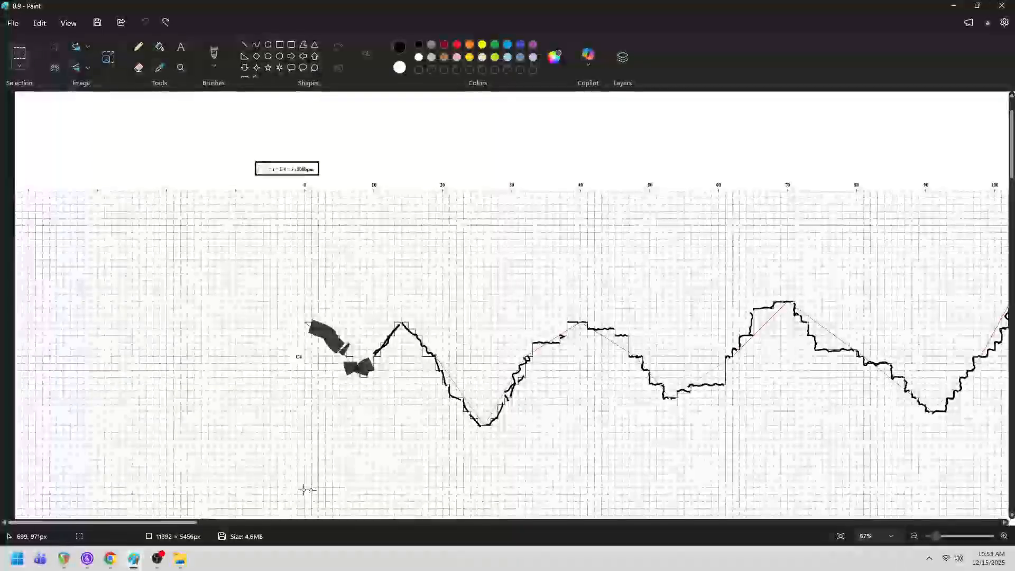
left_click_drag(178, 522, 223, 542)
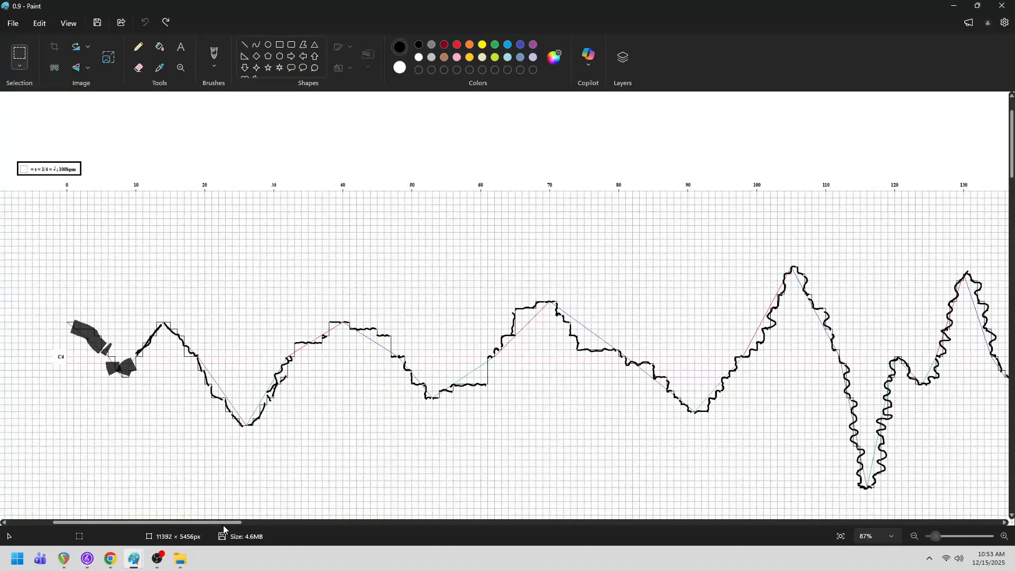
left_click_drag(227, 526, 453, 554)
scroll(556, 438, "down", 3)
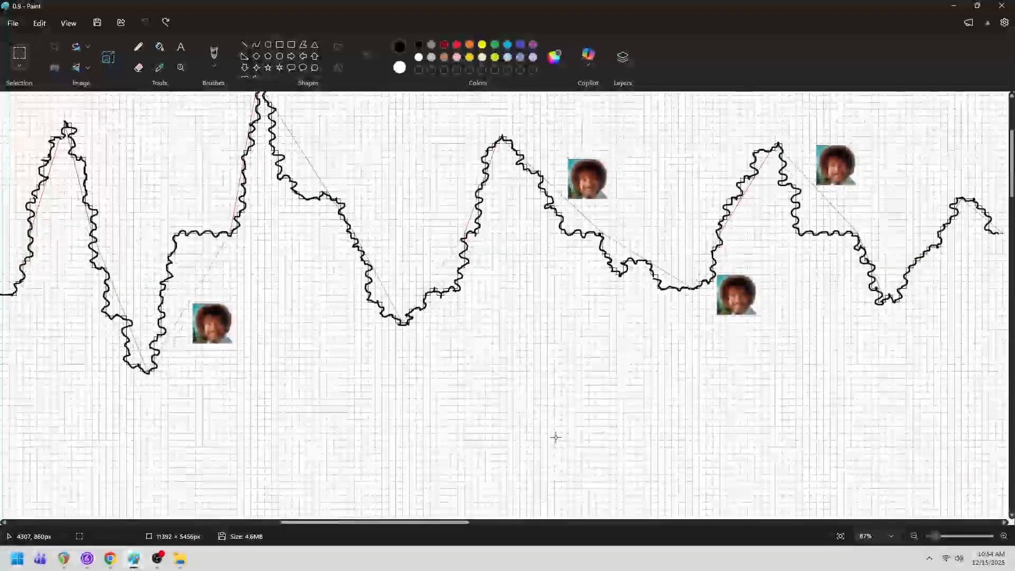
scroll(556, 438, "up", 2)
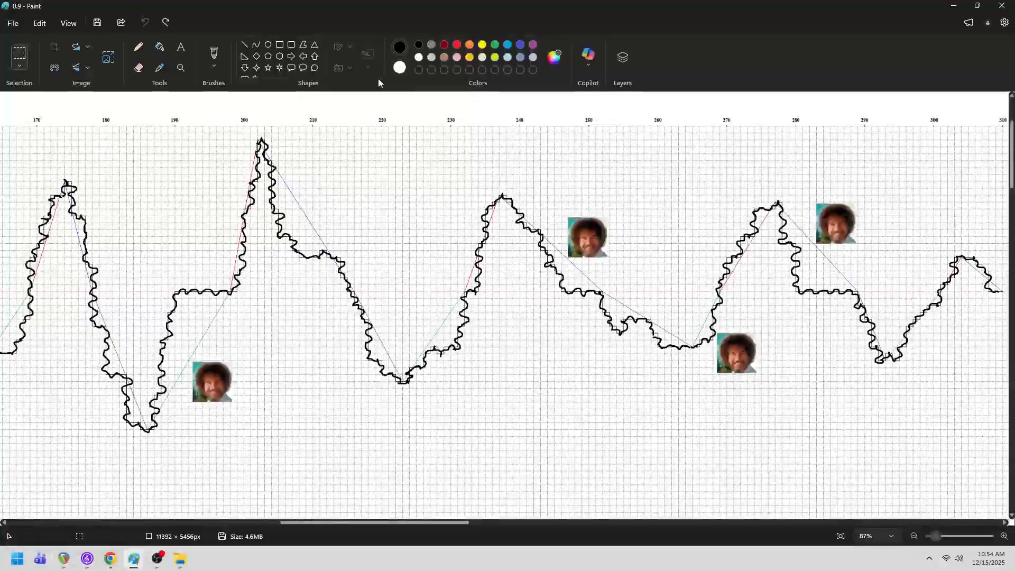
left_click(217, 65)
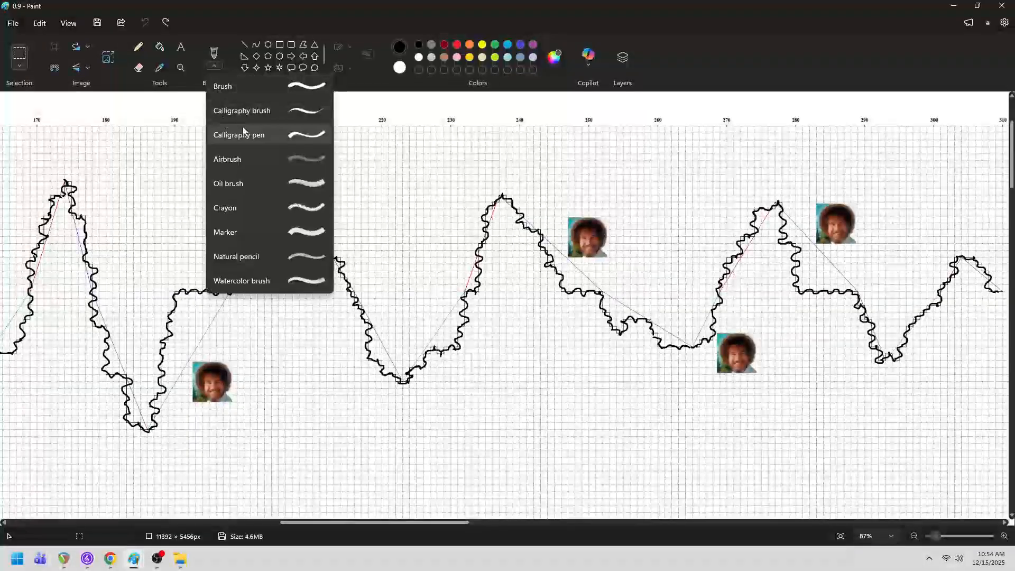
left_click(245, 209)
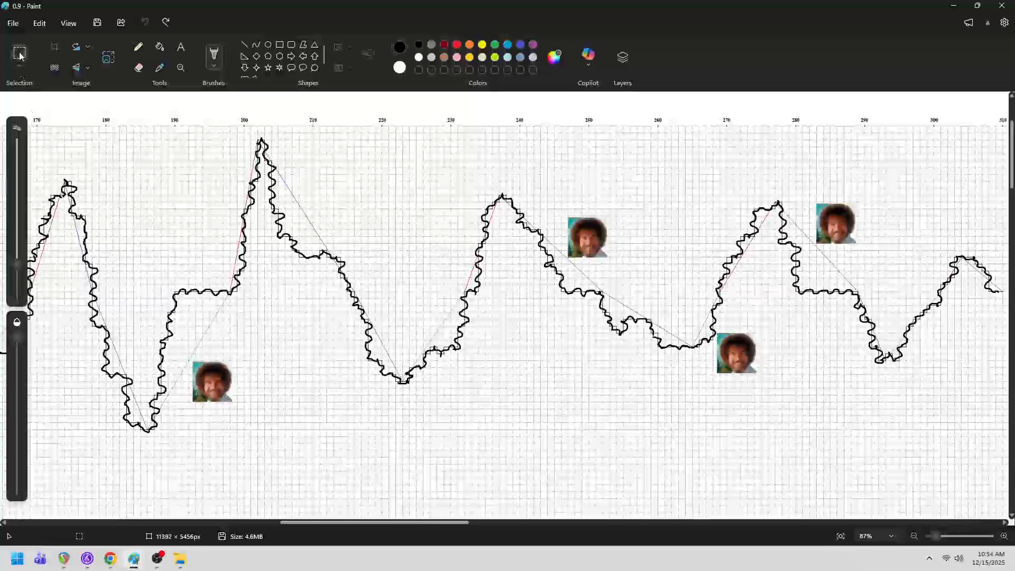
left_click(20, 55)
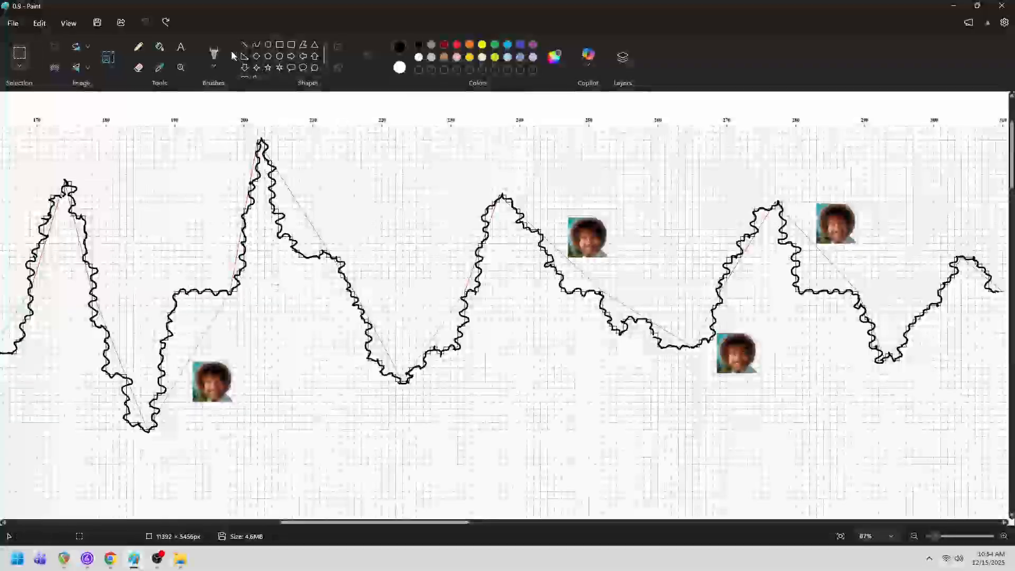
- Scribble green Crayon strokes as vegetation beneath the contour's peaks between timeline marks 170 and 310
left_click(214, 64)
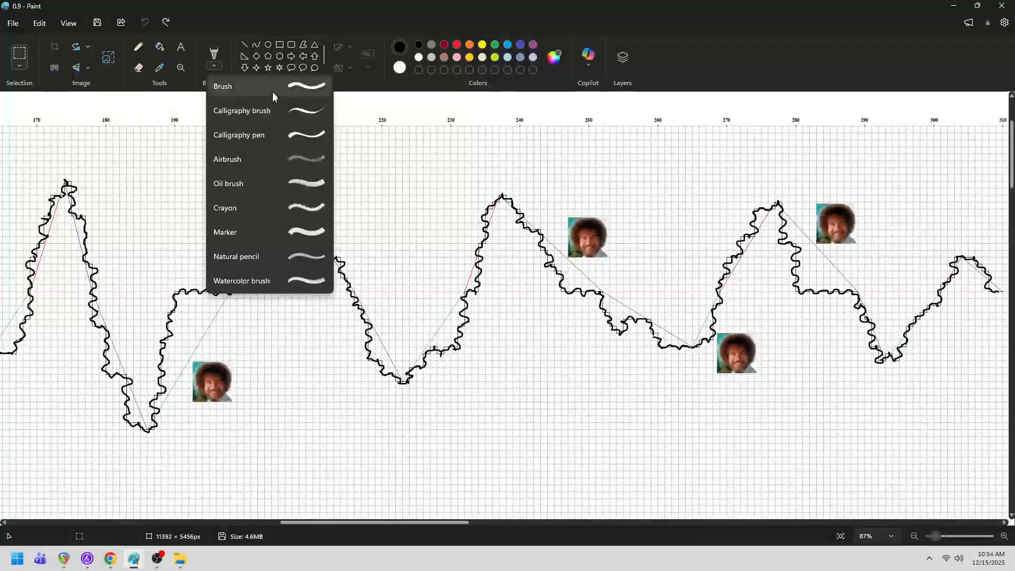
left_click(263, 201)
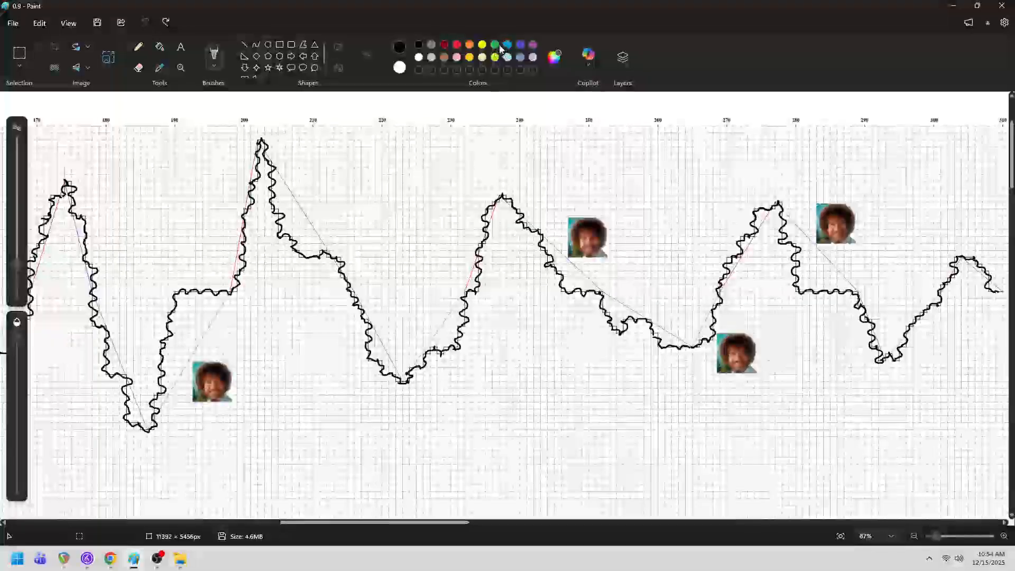
left_click(495, 45)
left_click_drag(510, 260, 506, 216)
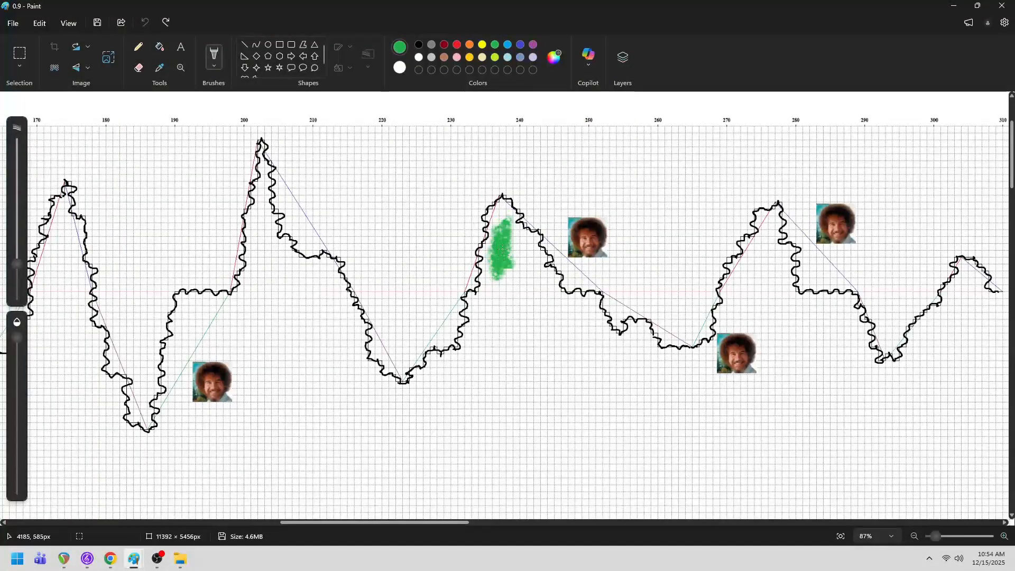
mouse_move(503, 253)
left_mouse_down()
mouse_move(534, 312)
mouse_move(492, 322)
mouse_move(560, 381)
mouse_move(450, 367)
left_mouse_up()
mouse_move(344, 370)
left_mouse_down()
mouse_move(343, 315)
mouse_move(262, 203)
mouse_move(247, 248)
mouse_move(199, 296)
mouse_move(211, 338)
mouse_move(260, 329)
mouse_move(291, 248)
mouse_move(271, 397)
left_mouse_up()
left_click_drag(237, 441, 173, 381)
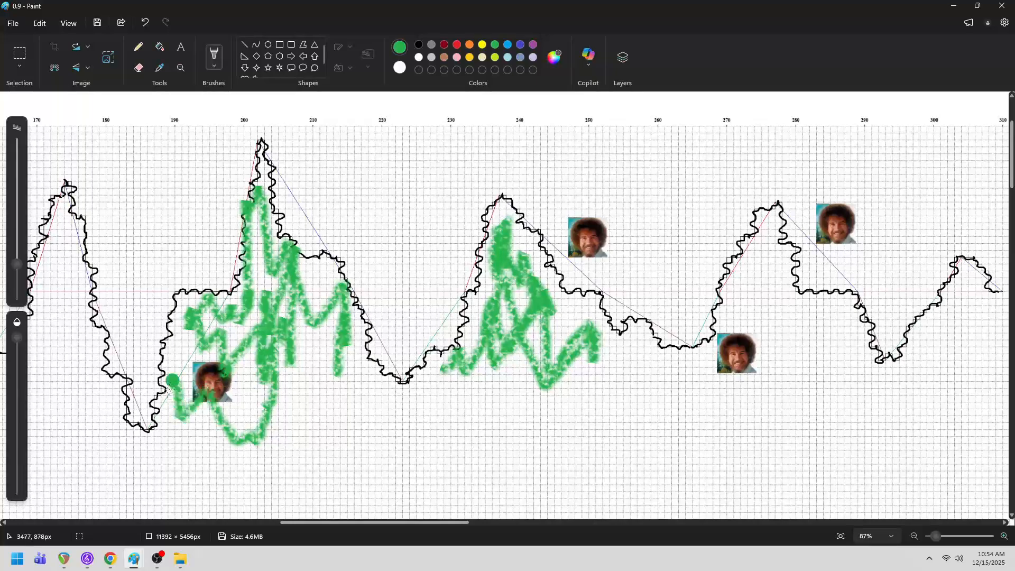
mouse_move(699, 362)
left_mouse_down()
mouse_move(643, 349)
mouse_move(663, 371)
left_mouse_up()
mouse_move(747, 305)
left_mouse_down()
mouse_move(766, 274)
mouse_move(804, 351)
mouse_move(859, 317)
mouse_move(768, 304)
left_mouse_up()
left_click_drag(772, 346, 838, 314)
mouse_move(888, 378)
left_mouse_down()
mouse_move(955, 312)
mouse_move(983, 307)
left_mouse_up()
mouse_move(84, 370)
left_mouse_down()
mouse_move(93, 296)
mouse_move(61, 280)
mouse_move(34, 391)
mouse_move(90, 422)
mouse_move(105, 233)
mouse_move(85, 407)
left_mouse_up()
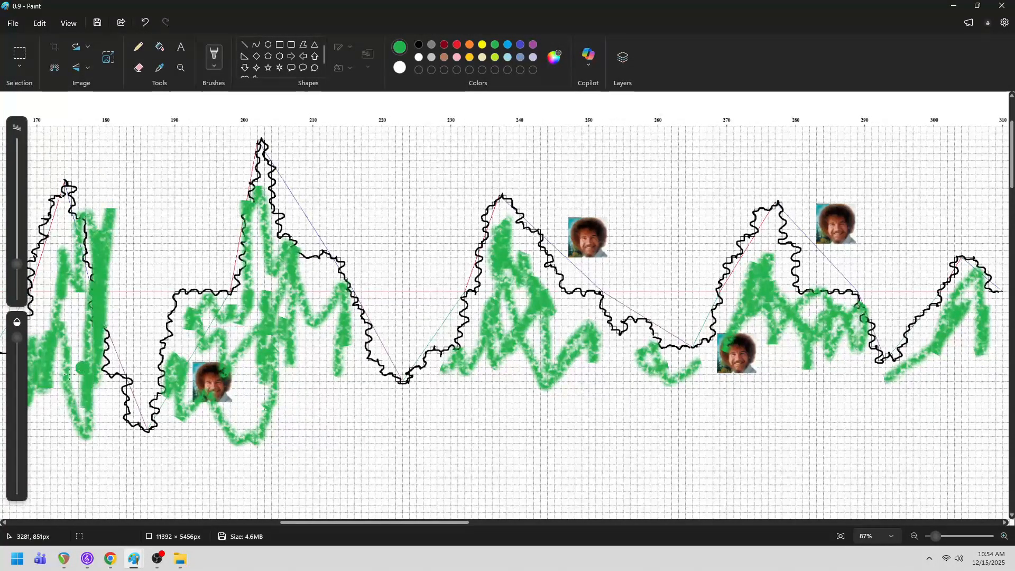
- Scribble dark red Crayon ground below the contour and light blue sky strokes across the area above it
left_click(445, 46)
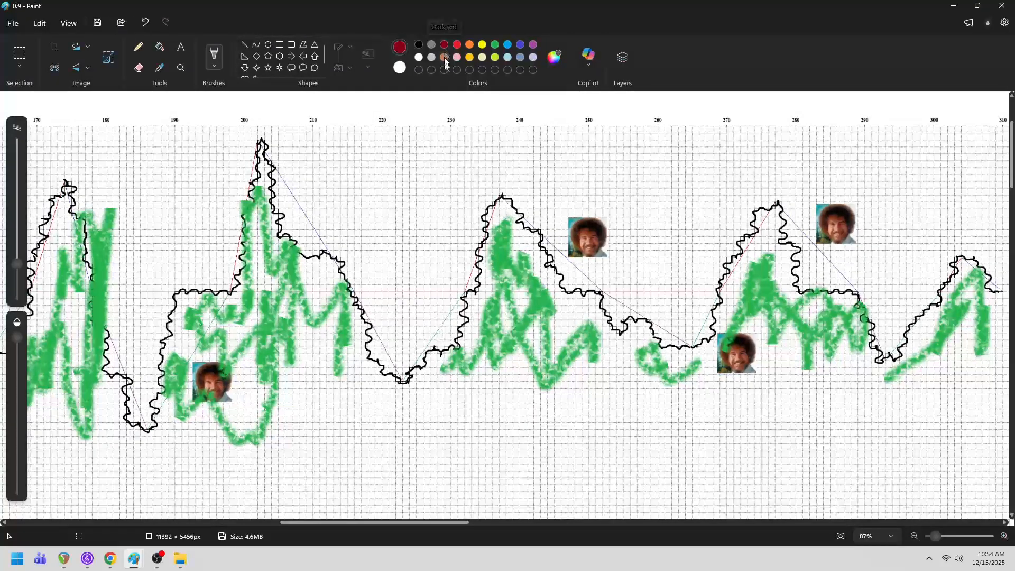
mouse_move(111, 442)
left_mouse_down()
mouse_move(186, 437)
mouse_move(306, 460)
mouse_move(426, 403)
mouse_move(582, 439)
mouse_move(1005, 449)
mouse_move(318, 494)
mouse_move(925, 495)
mouse_move(679, 481)
left_mouse_up()
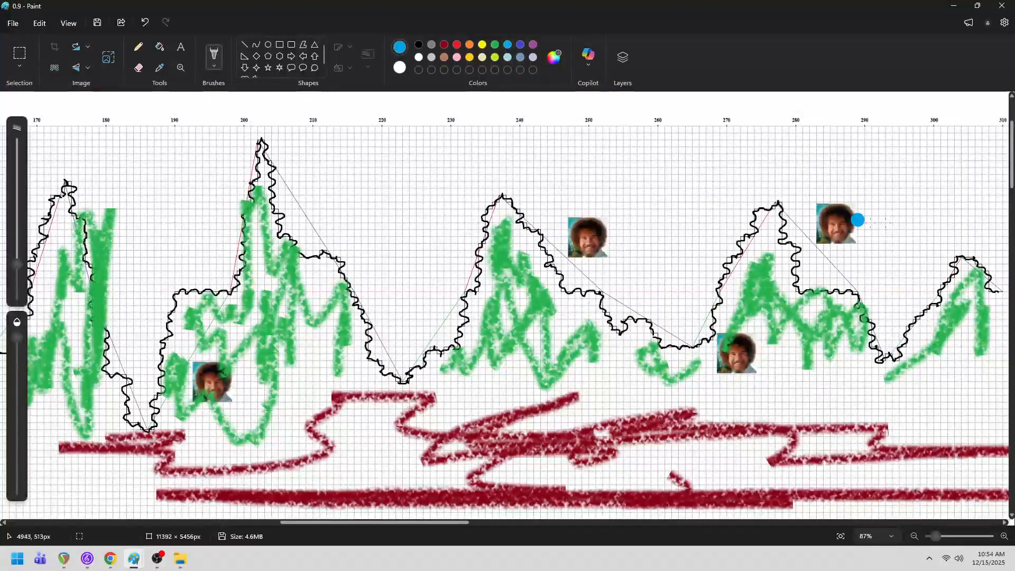
mouse_move(922, 254)
left_mouse_down()
mouse_move(938, 212)
mouse_move(992, 166)
mouse_move(894, 232)
mouse_move(848, 169)
mouse_move(770, 159)
mouse_move(635, 180)
mouse_move(677, 248)
mouse_move(512, 146)
mouse_move(381, 227)
mouse_move(484, 247)
mouse_move(394, 158)
mouse_move(283, 146)
mouse_move(45, 159)
mouse_move(227, 222)
mouse_move(153, 169)
mouse_move(156, 362)
mouse_move(193, 325)
left_mouse_up()
- Draw a golden yellow Crayon sun with short rays around it in the blue sky near timeline mark 190
left_click(482, 45)
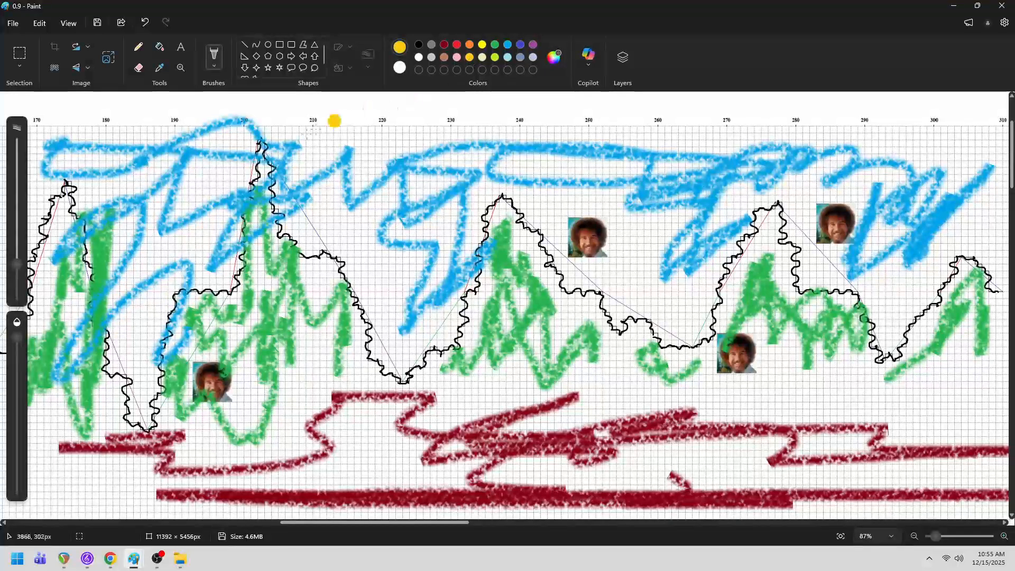
mouse_move(189, 170)
left_mouse_down()
mouse_move(175, 179)
mouse_move(244, 154)
left_mouse_up()
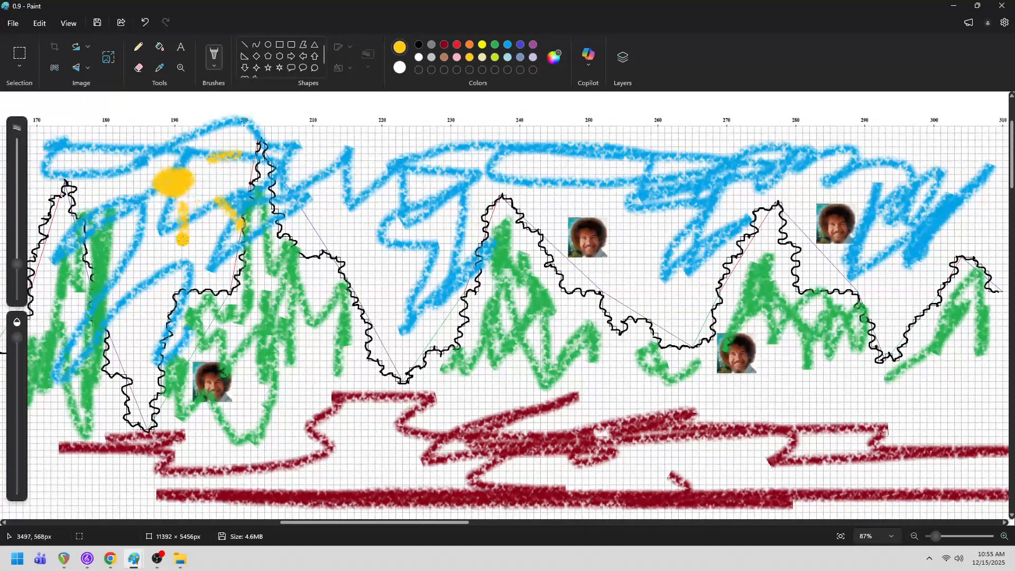
left_click_drag(151, 195, 128, 216)
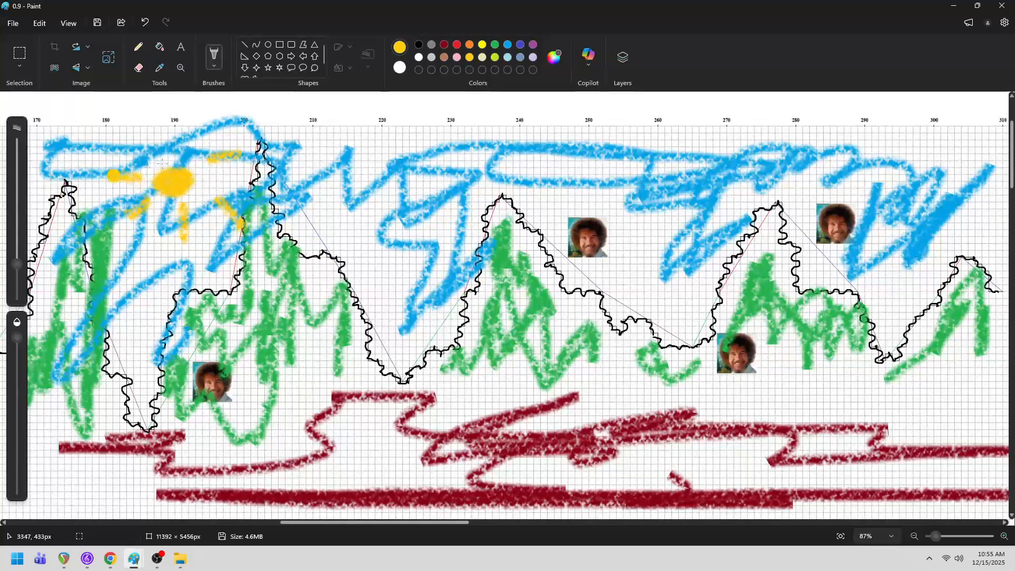
left_click_drag(164, 159, 159, 134)
left_click(792, 188)
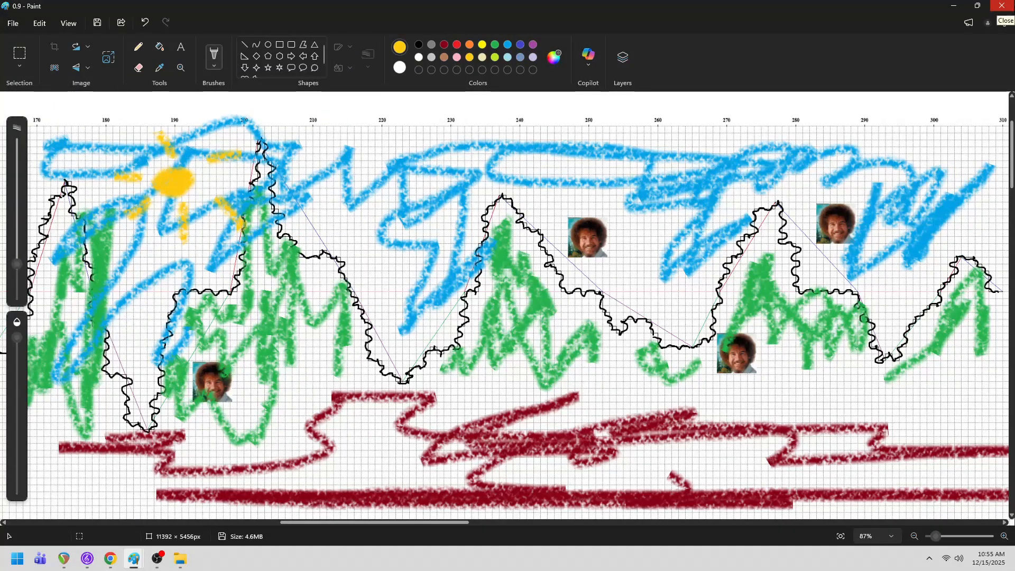
left_click(953, 5)
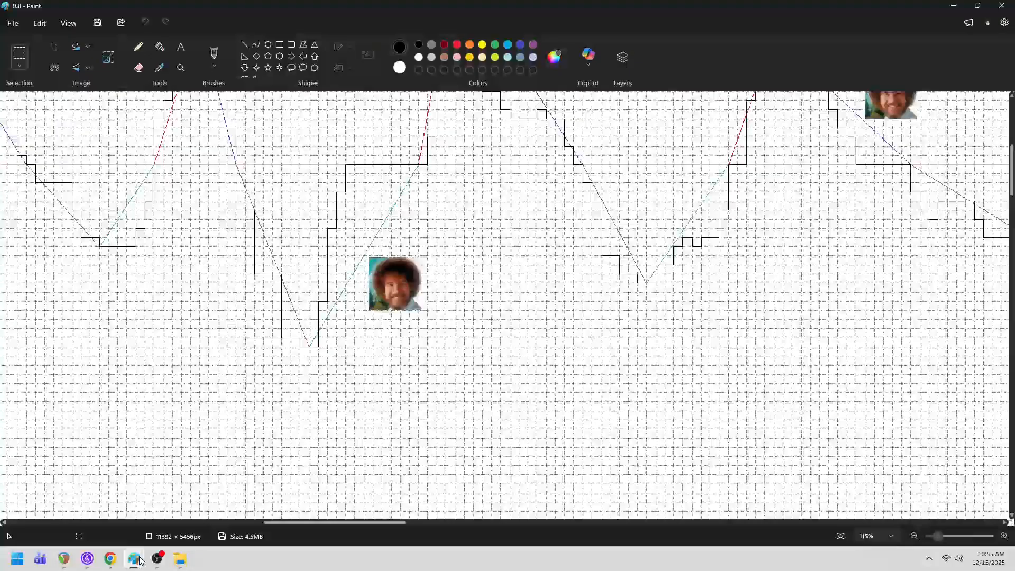
right_click(136, 561)
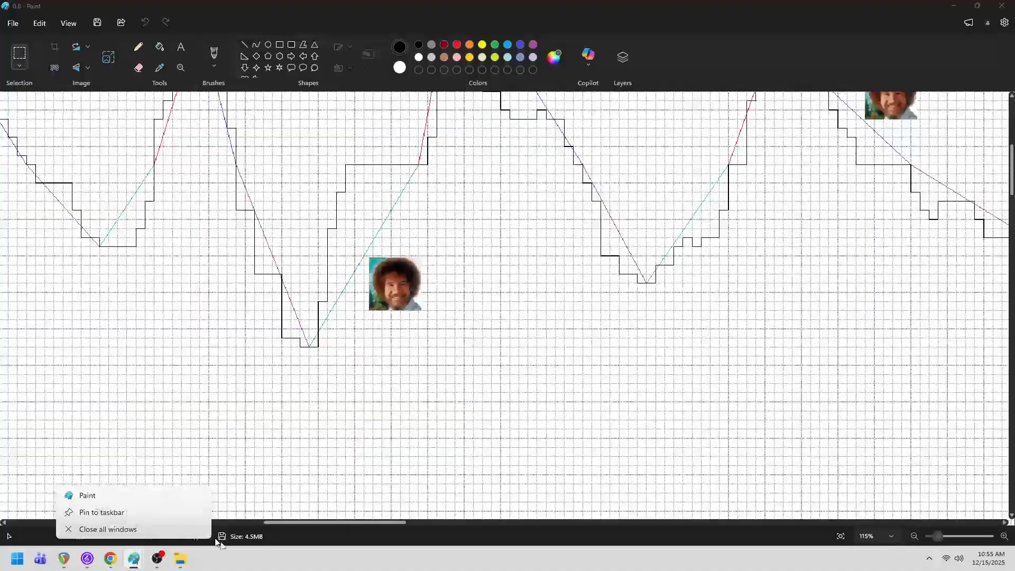
left_click(245, 550)
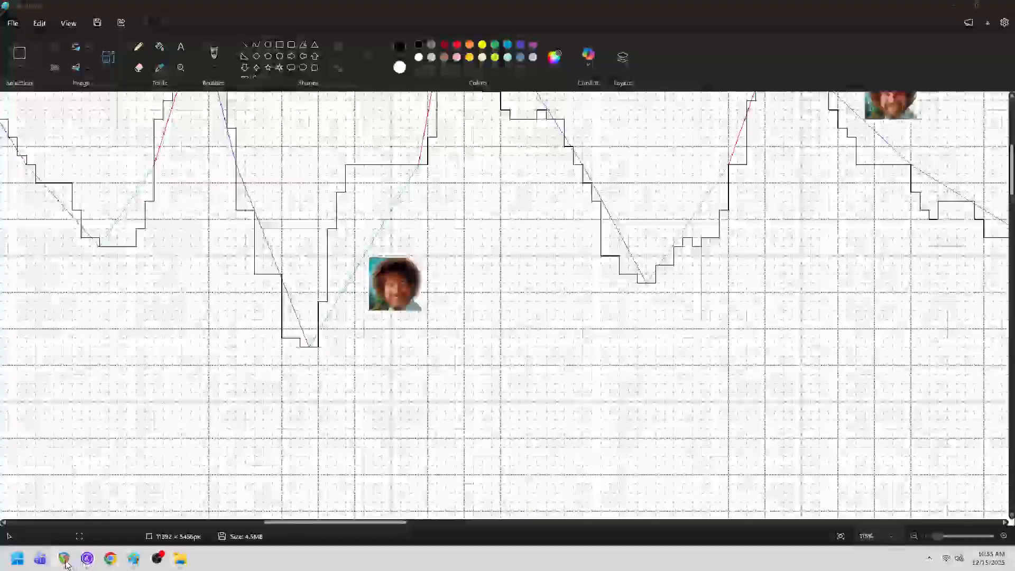
mouse_move(133, 559)
left_click(497, 476)
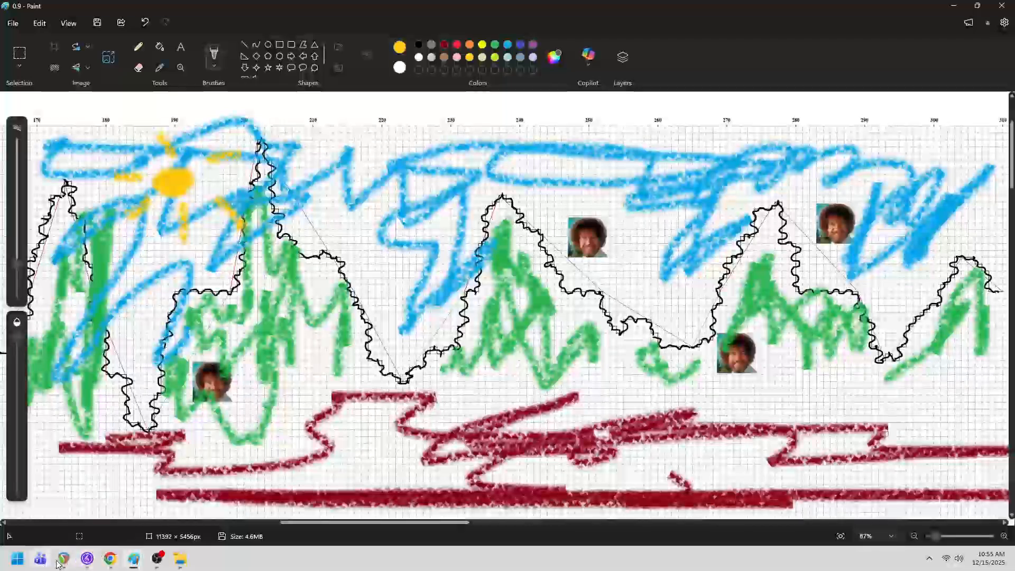
- Switch to REAPER and examine the graph import track's MIDI notes, from the whole contour in to the first bars
mouse_move(59, 562)
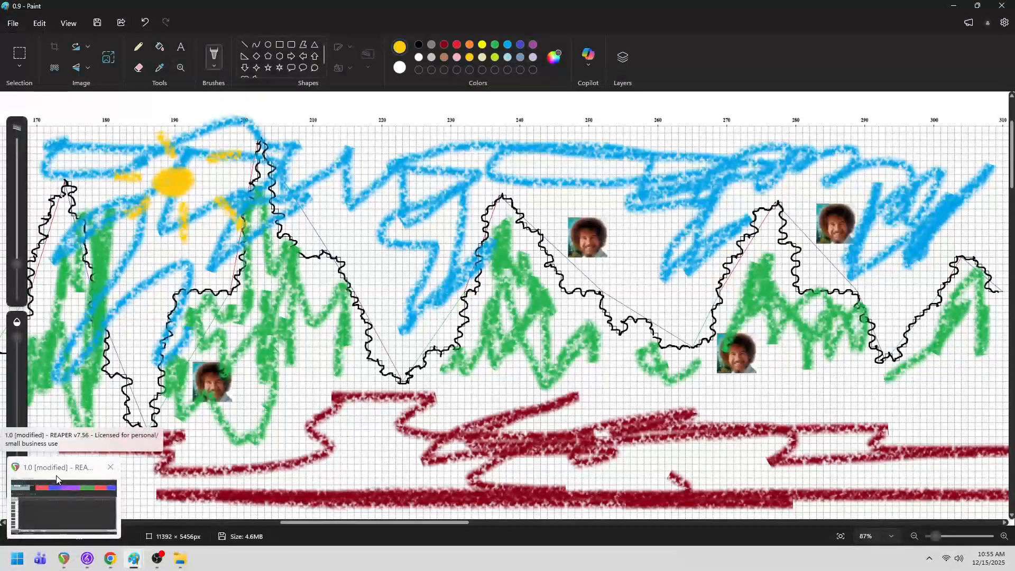
left_click(57, 475)
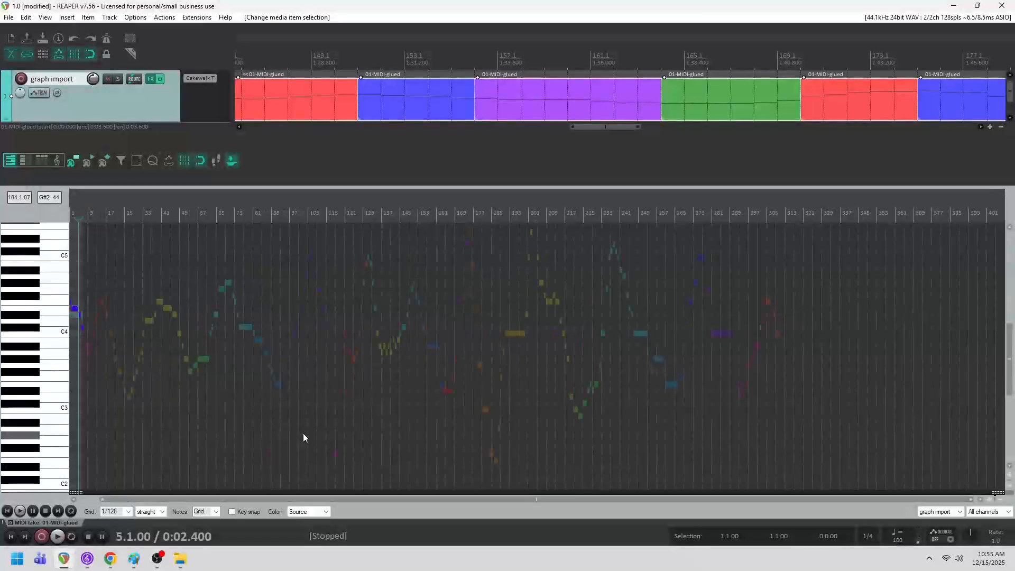
scroll(303, 434, "up", 1)
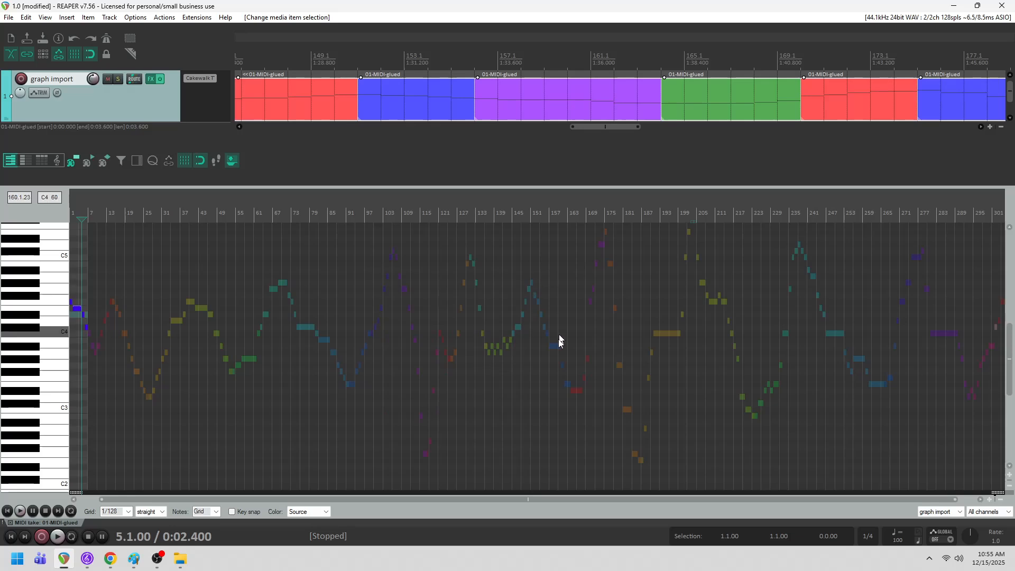
scroll(617, 420, "up", 10)
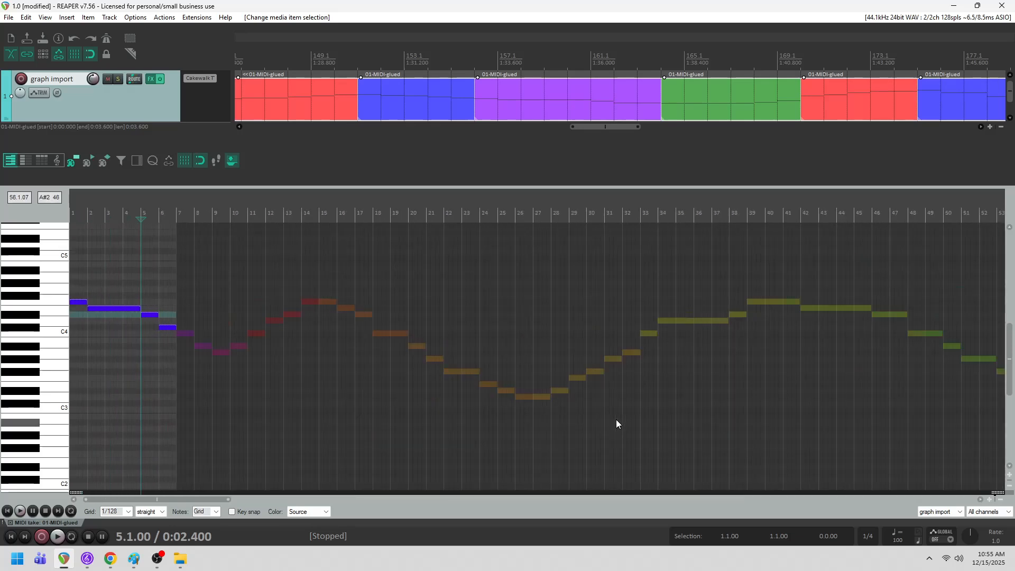
scroll(616, 420, "up", 2)
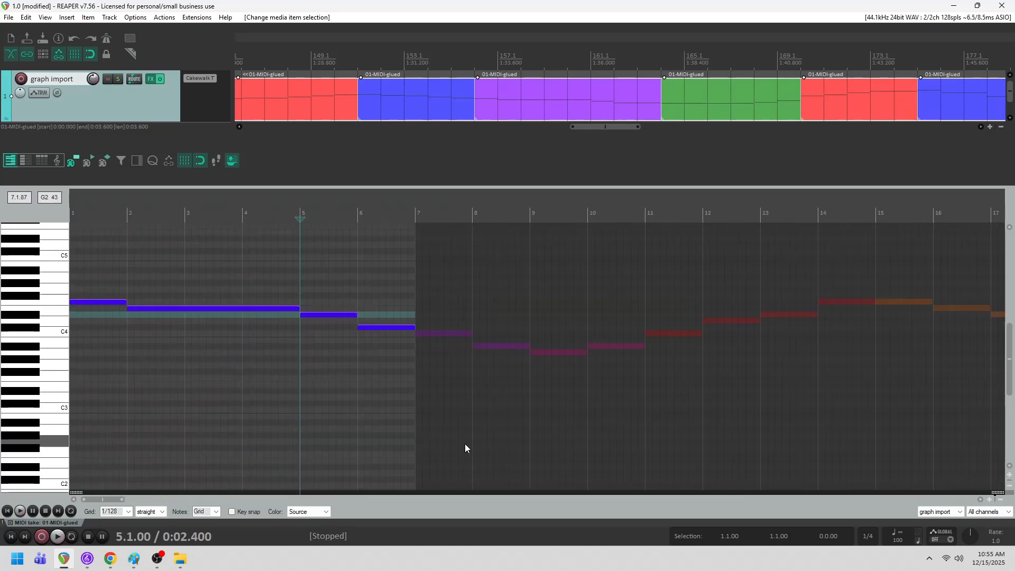
- Compare the grid outline in Paint image 0.6 with the stepped contour in 0.7, viewing all of 0.7 at 94% zoom
mouse_move(133, 558)
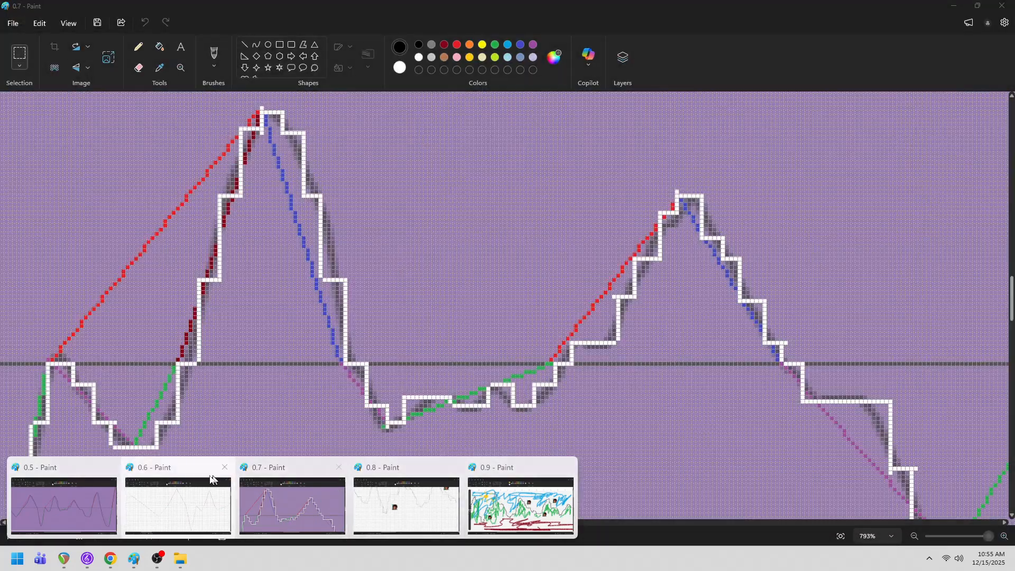
left_click(189, 474)
scroll(503, 395, "down", 3)
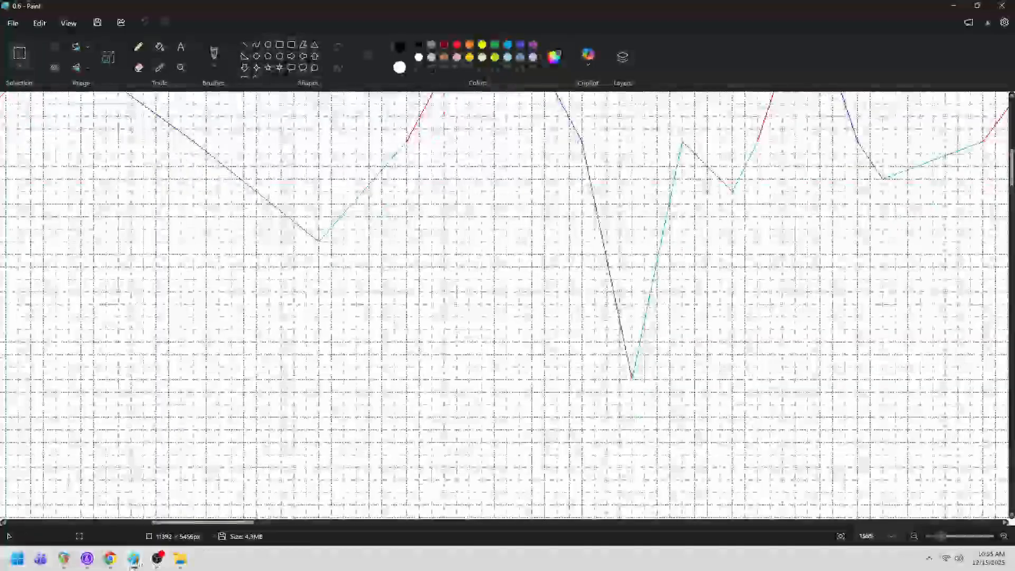
mouse_move(134, 557)
left_click(279, 473)
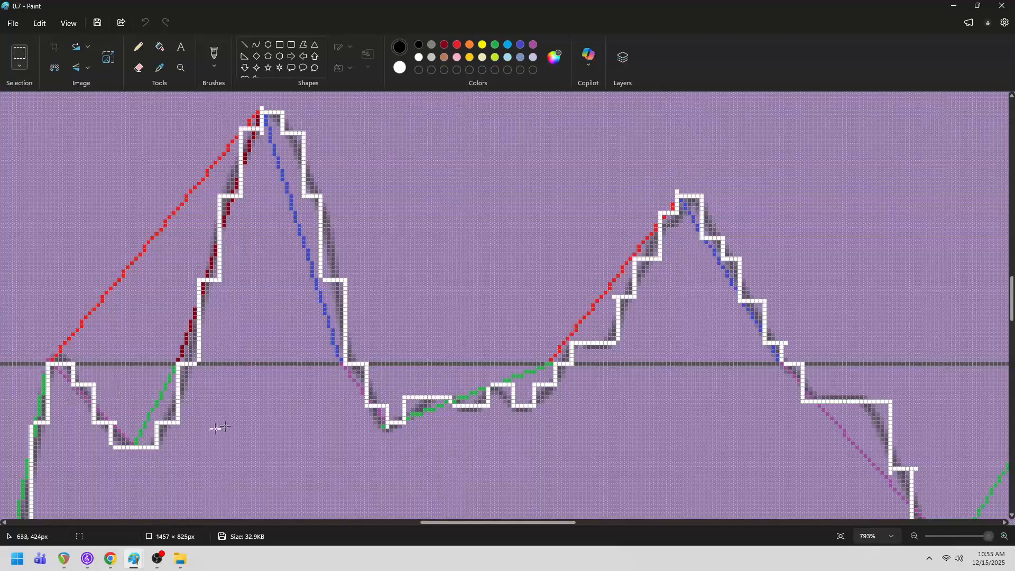
scroll(552, 468, "down", 2)
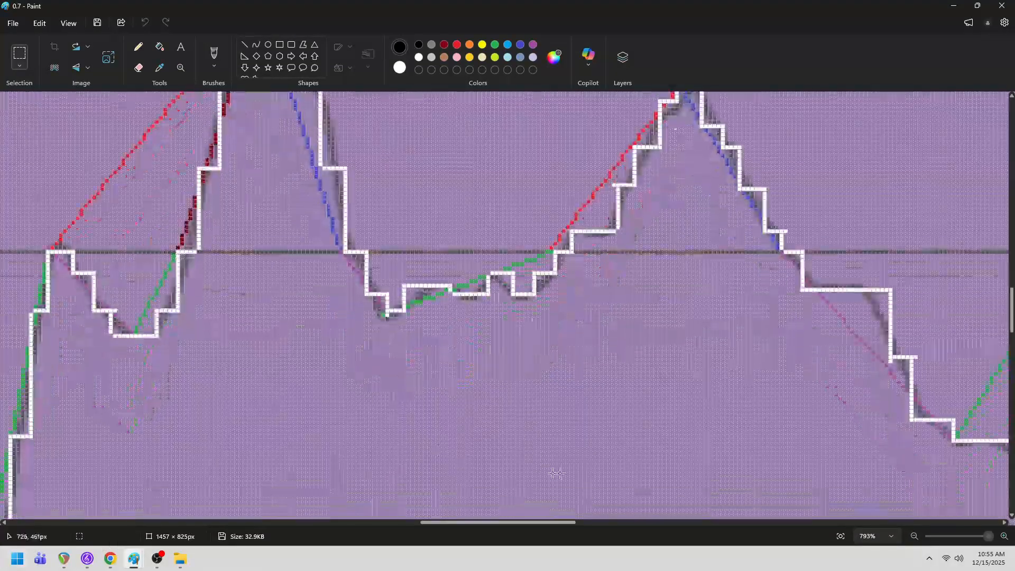
left_click(913, 539)
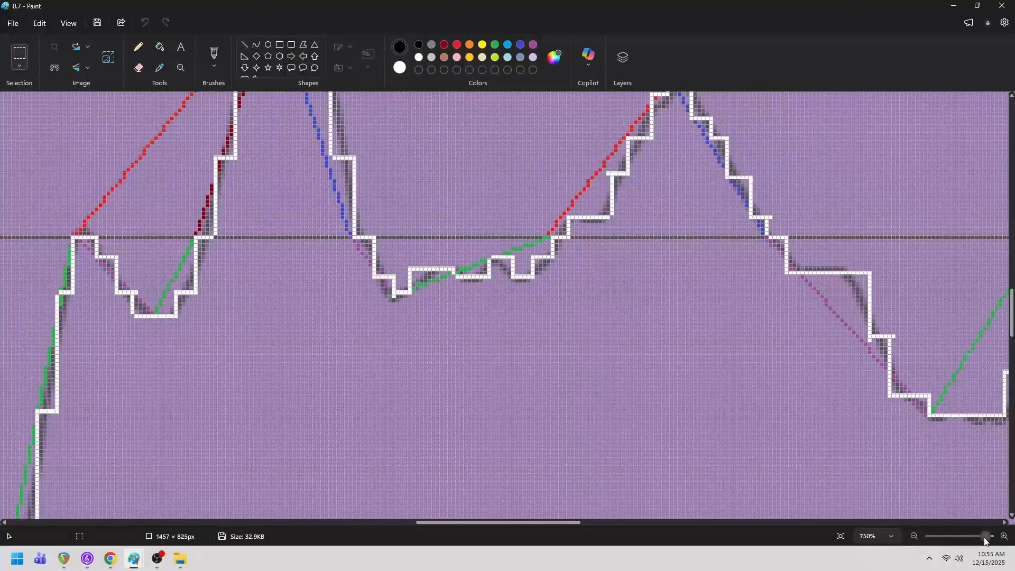
left_click_drag(985, 537, 936, 550)
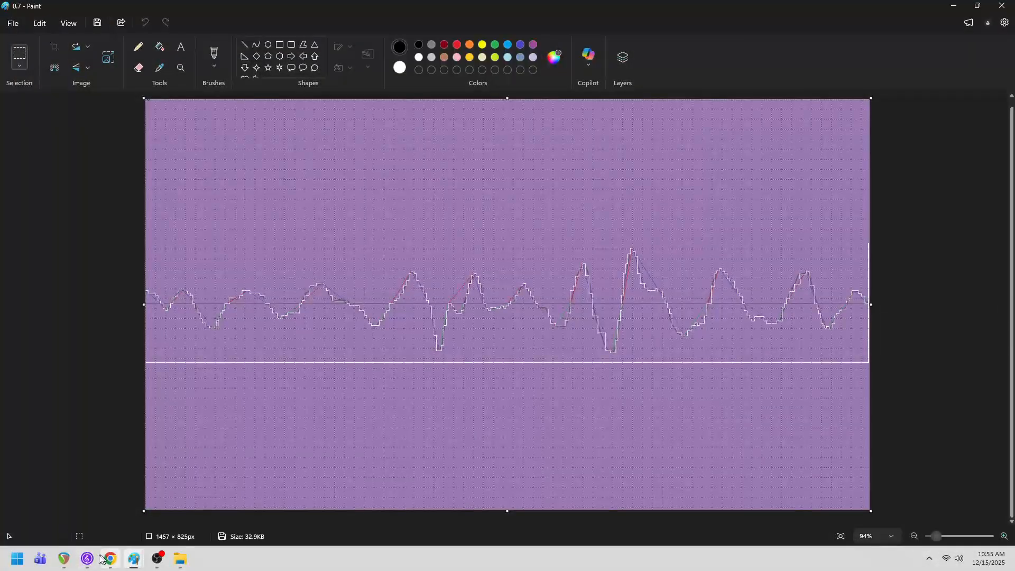
- Switch to REAPER, examine the graph import track's notes in the MIDI editor, and view the whole colour-coded arrangement from bar 1
left_click(64, 560)
scroll(570, 483, "down", 15)
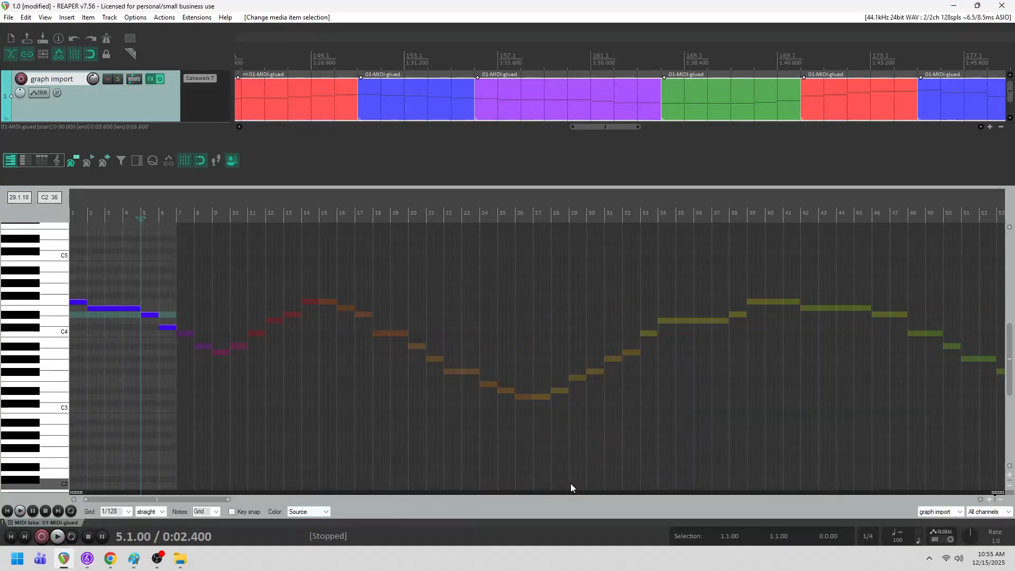
scroll(611, 430, "up", 2)
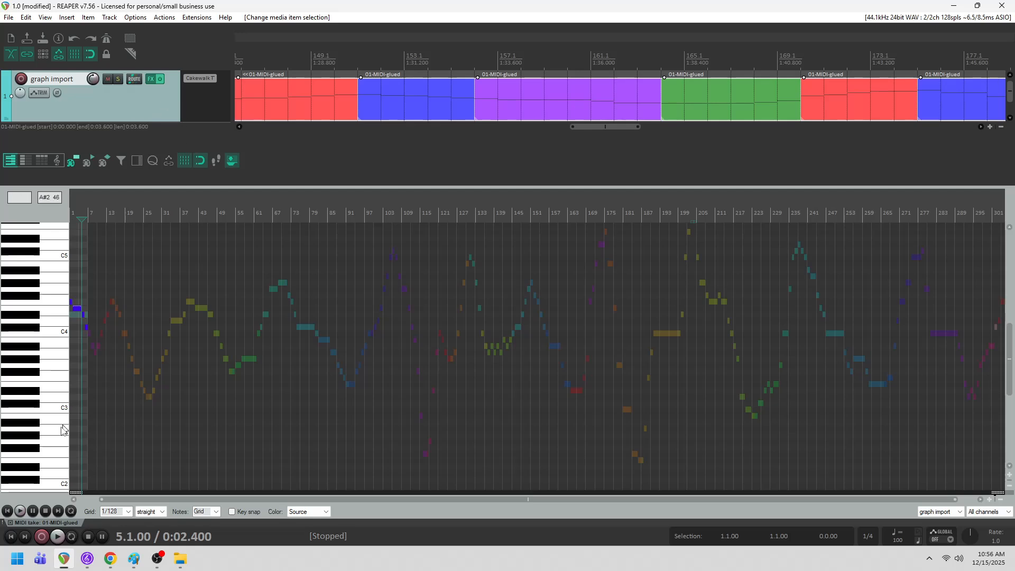
left_click(9, 523)
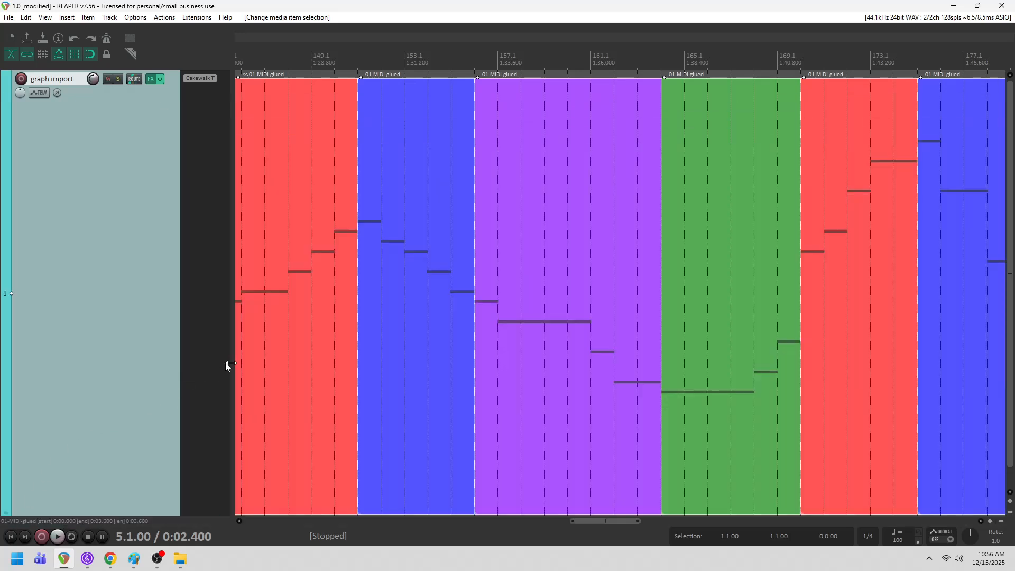
left_click(238, 521)
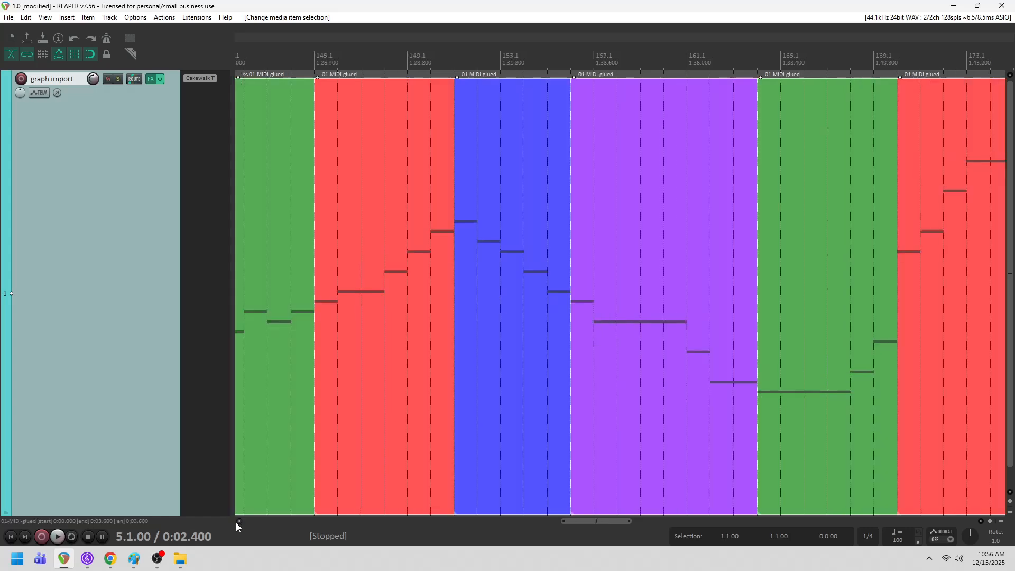
left_click_drag(593, 525, 247, 513)
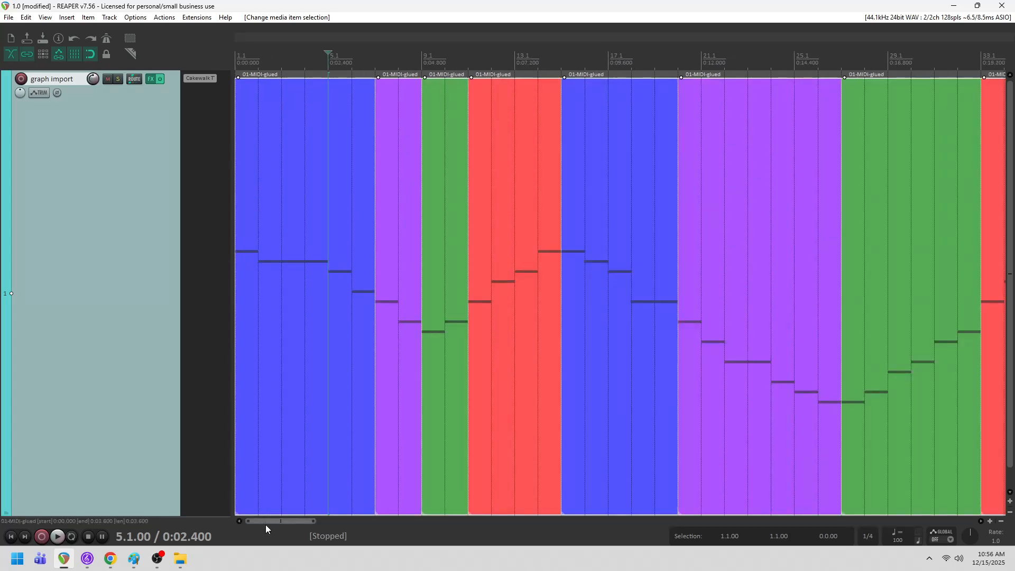
double_click(268, 522)
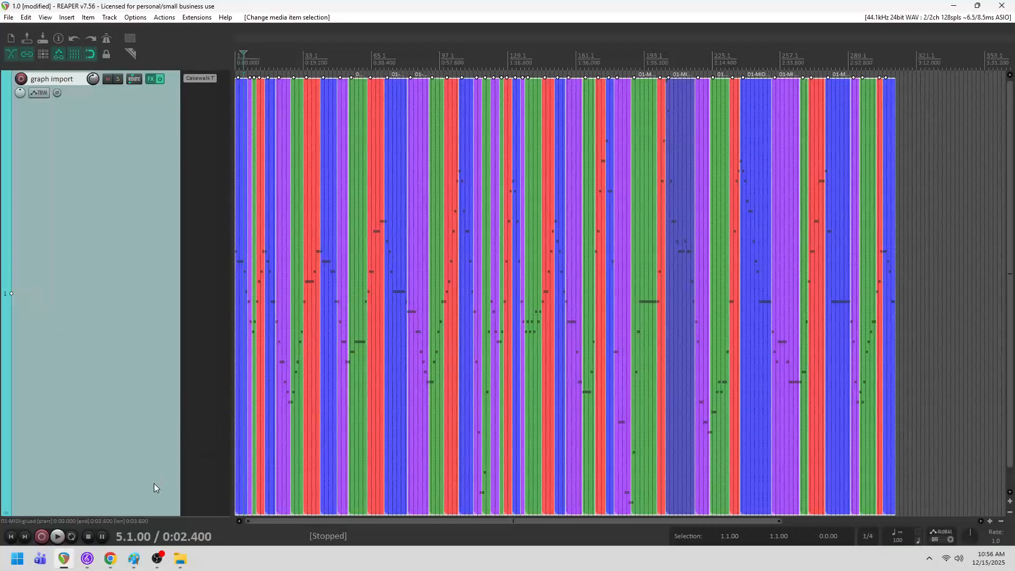
- Switch to Paint image 0.6 and examine the coloured line segments on its grid
left_click(125, 559)
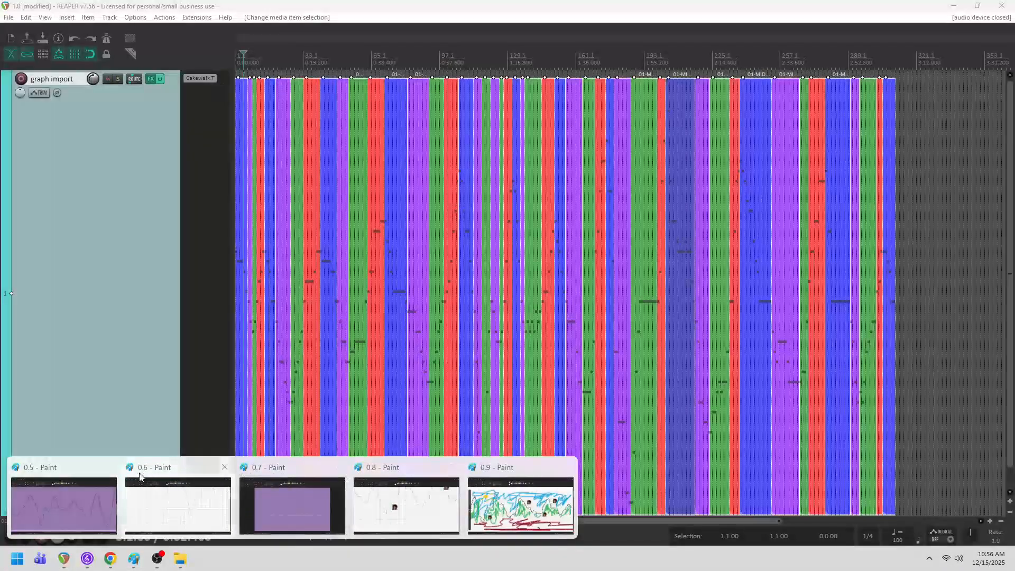
left_click(159, 491)
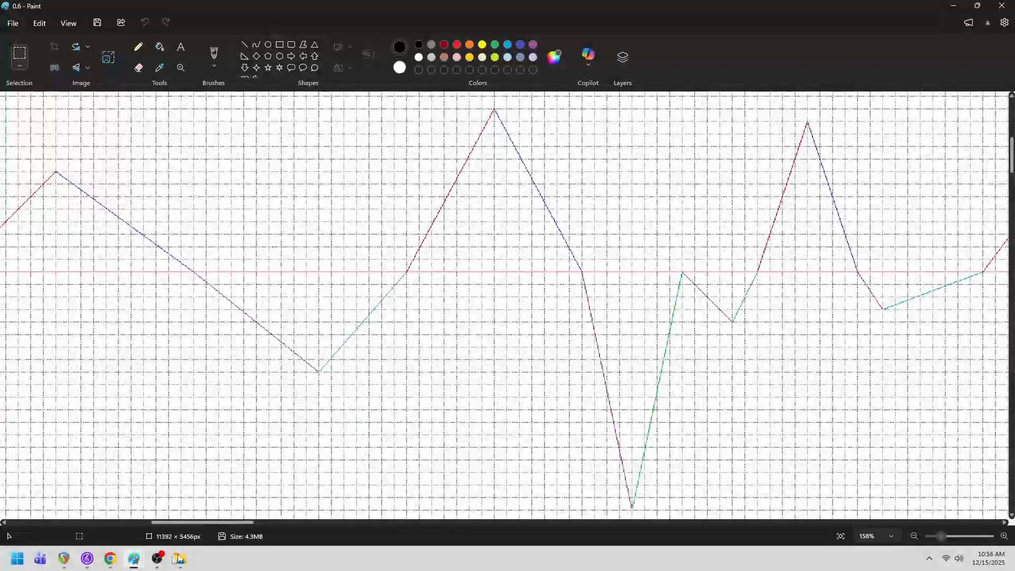
mouse_move(131, 567)
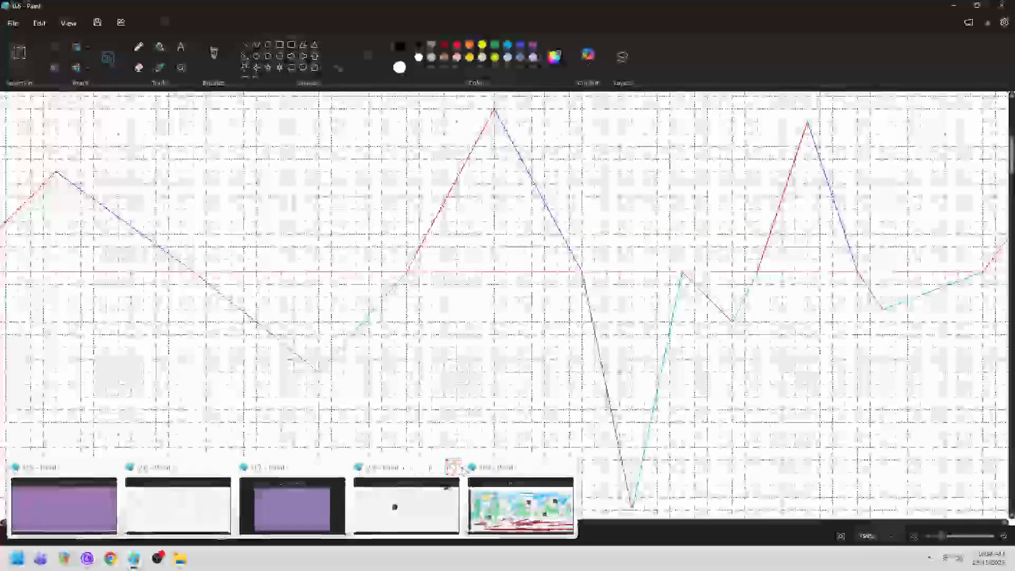
mouse_move(87, 564)
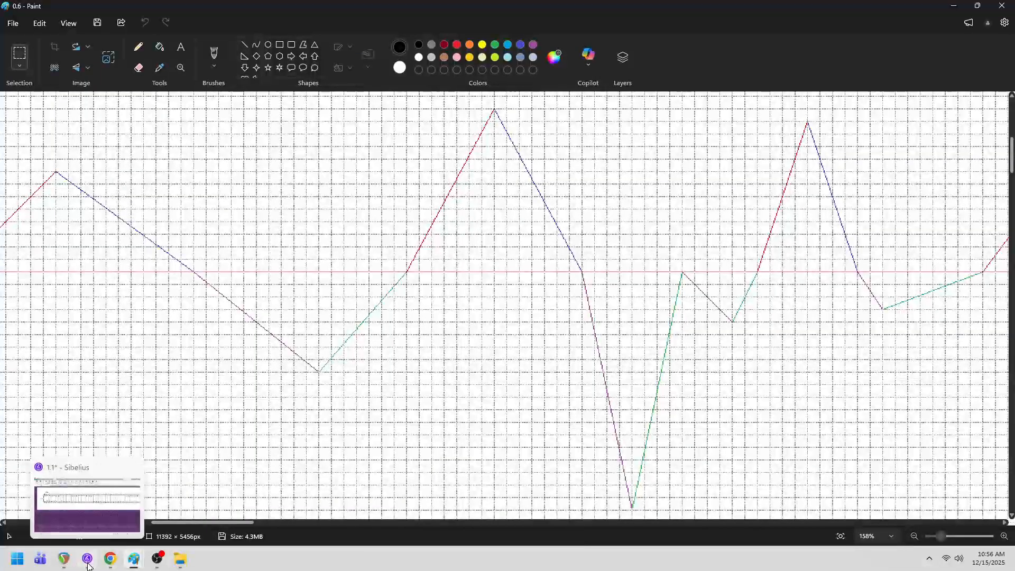
- Return to REAPER and examine the first graph import item in the MIDI editor's musical notation view
left_click(64, 559)
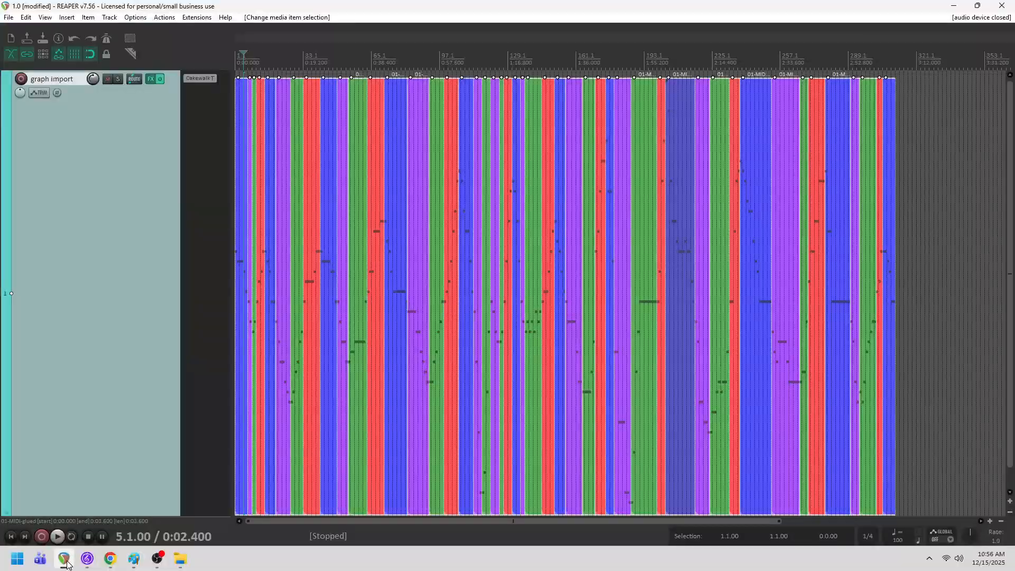
scroll(495, 345, "up", 15)
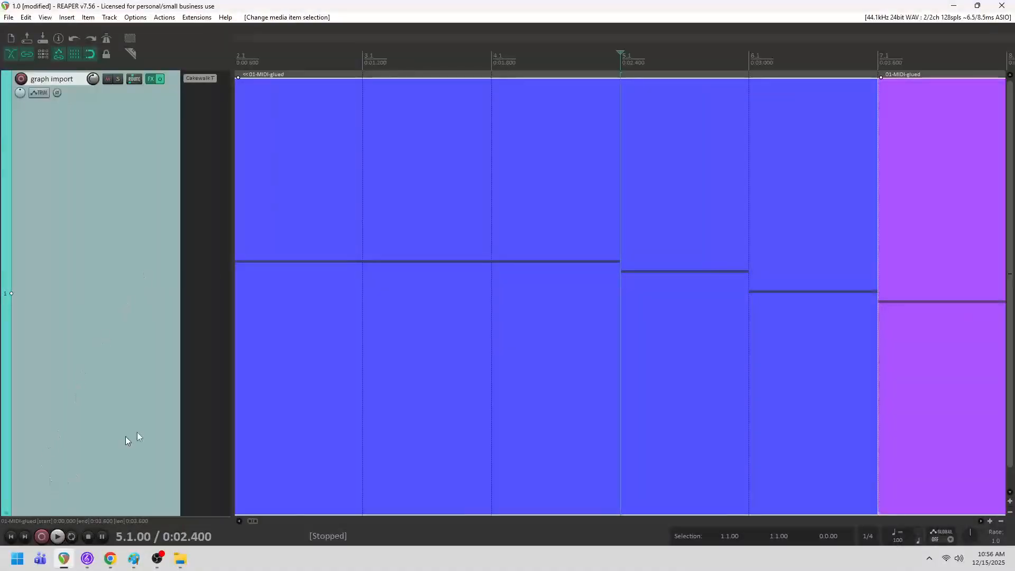
double_click(269, 327)
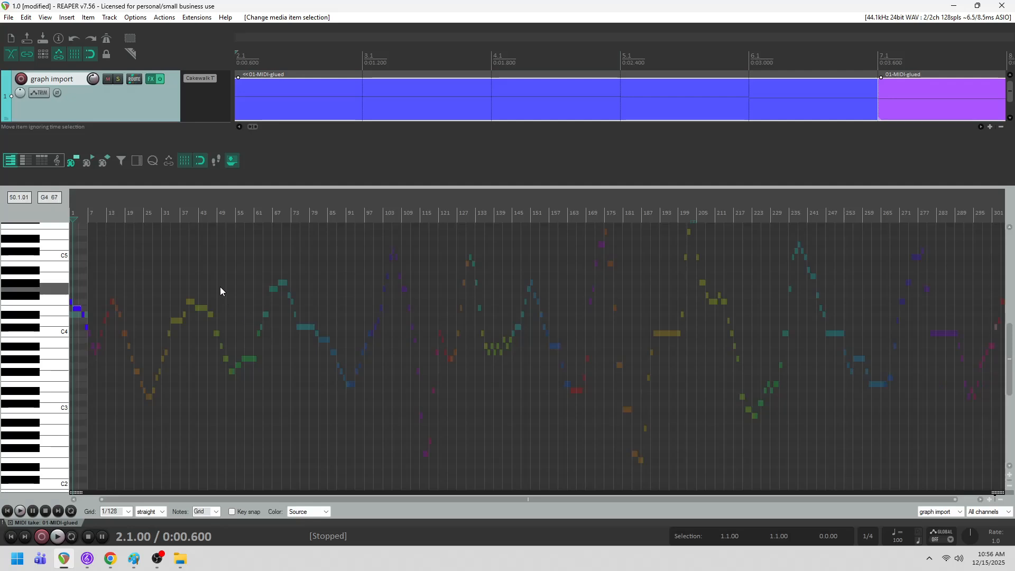
left_click(58, 161)
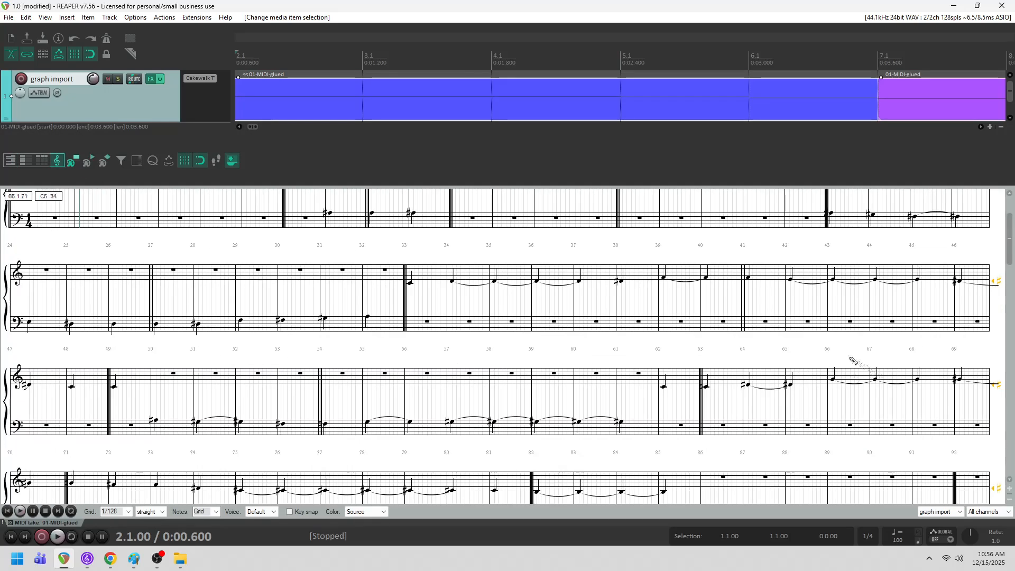
scroll(469, 207, "up", 3)
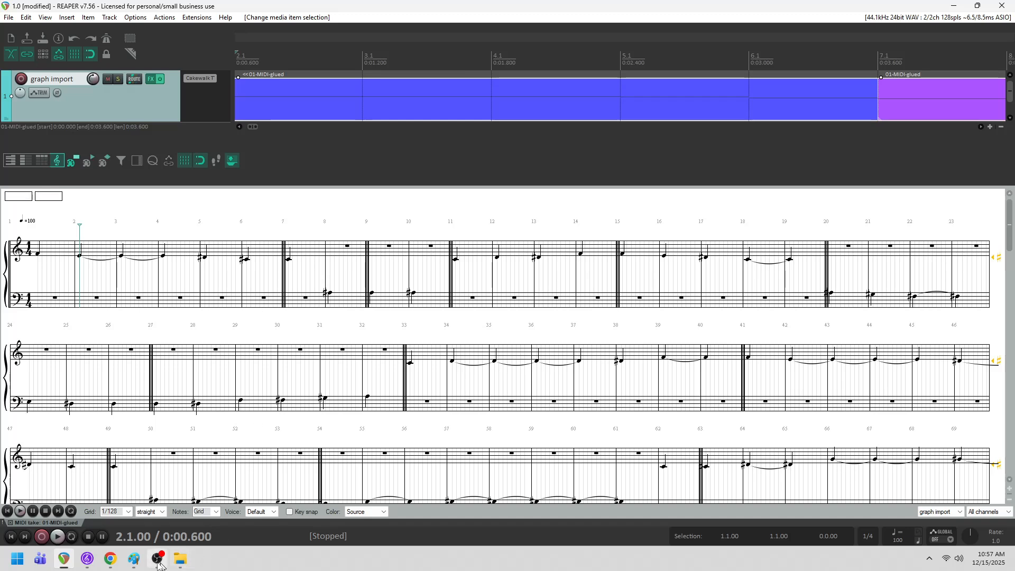
- Switch to Sibelius and view the opening bars of the Piano score 1.1
mouse_move(97, 558)
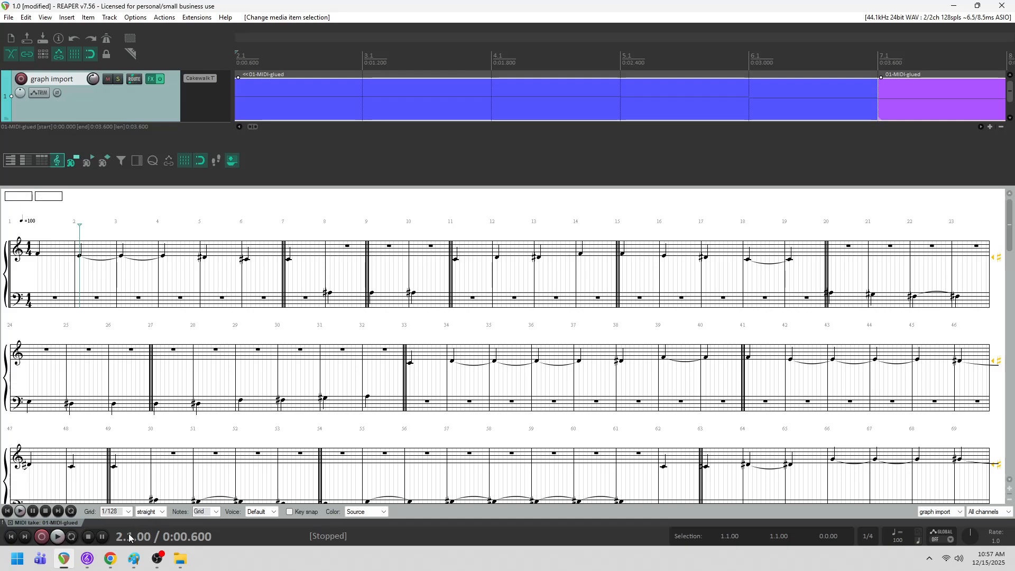
left_click(90, 559)
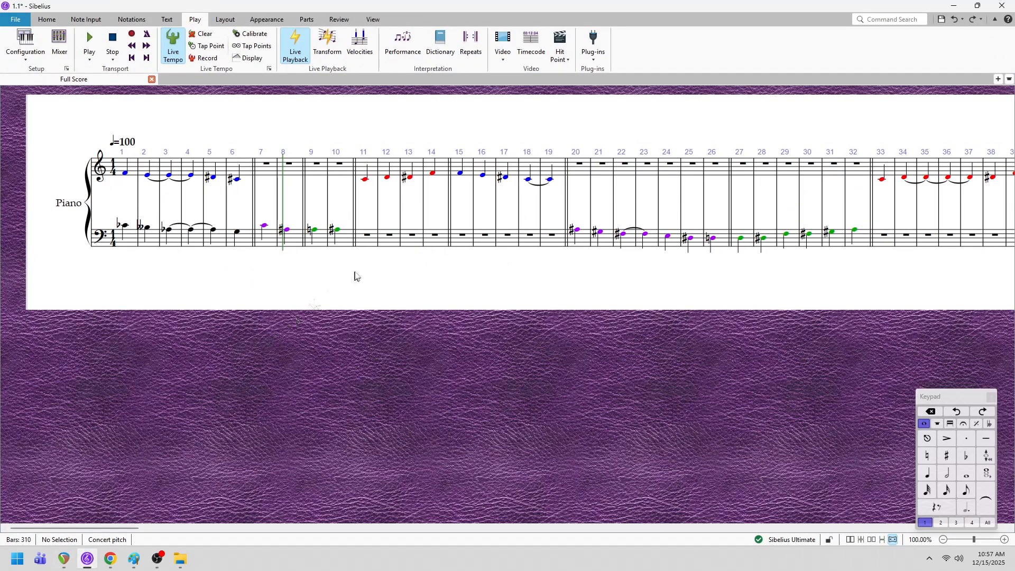
left_click_drag(286, 285, 327, 359)
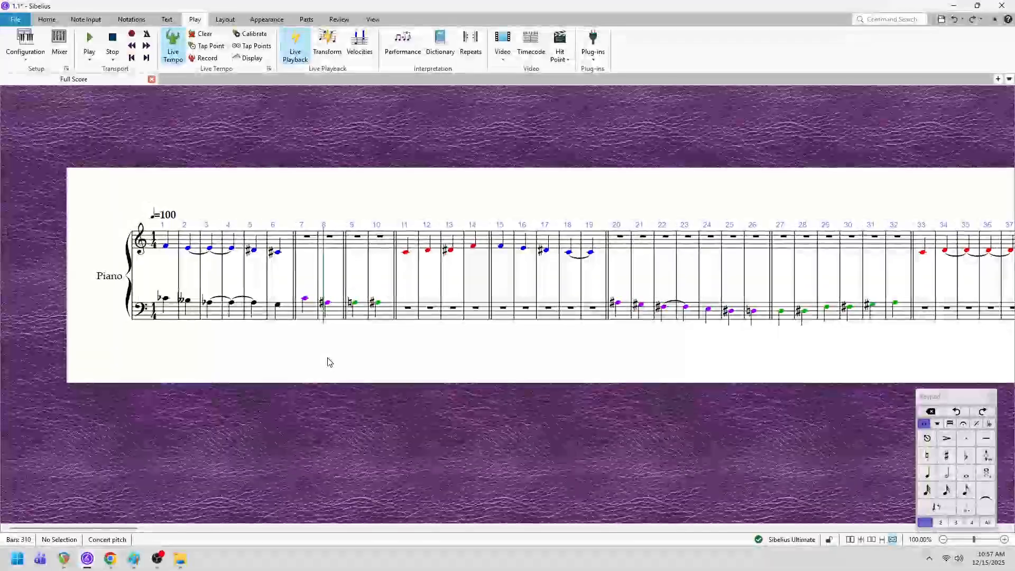
- Delete the bass-staff notes in bars 1 to 6 of the Piano score
left_click(170, 315)
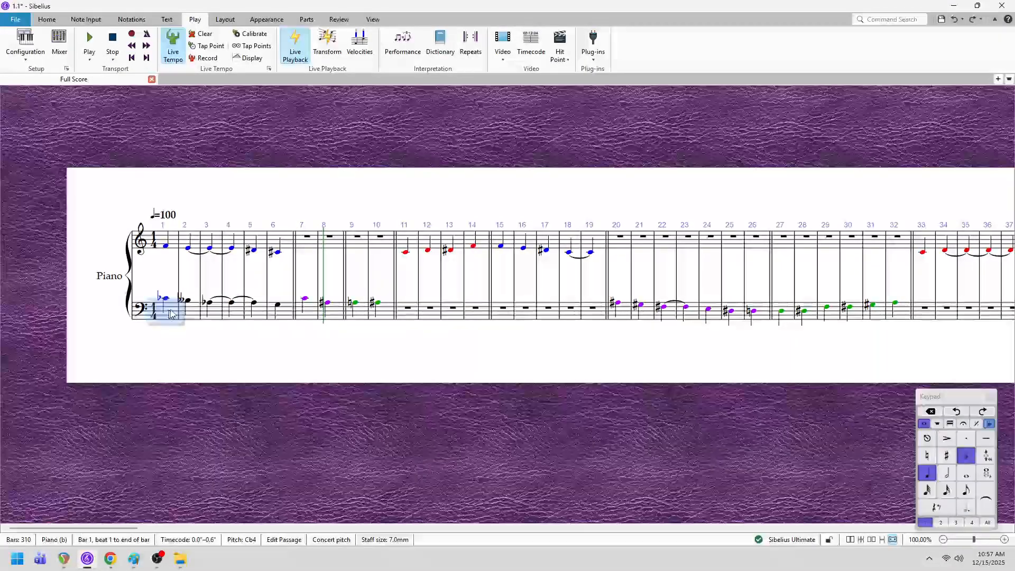
left_click(285, 319, "shift")
key("Delete")
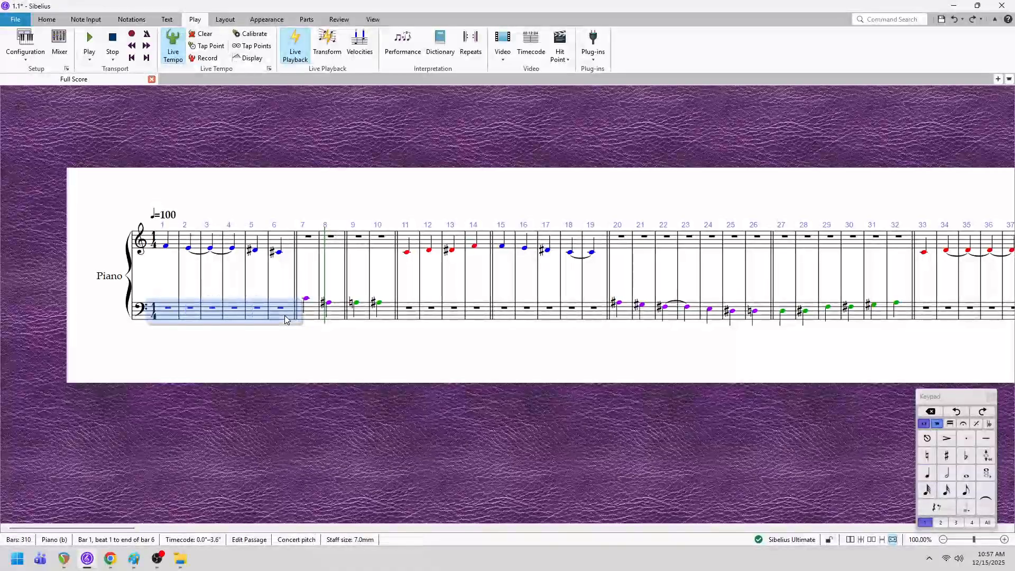
key("Escape")
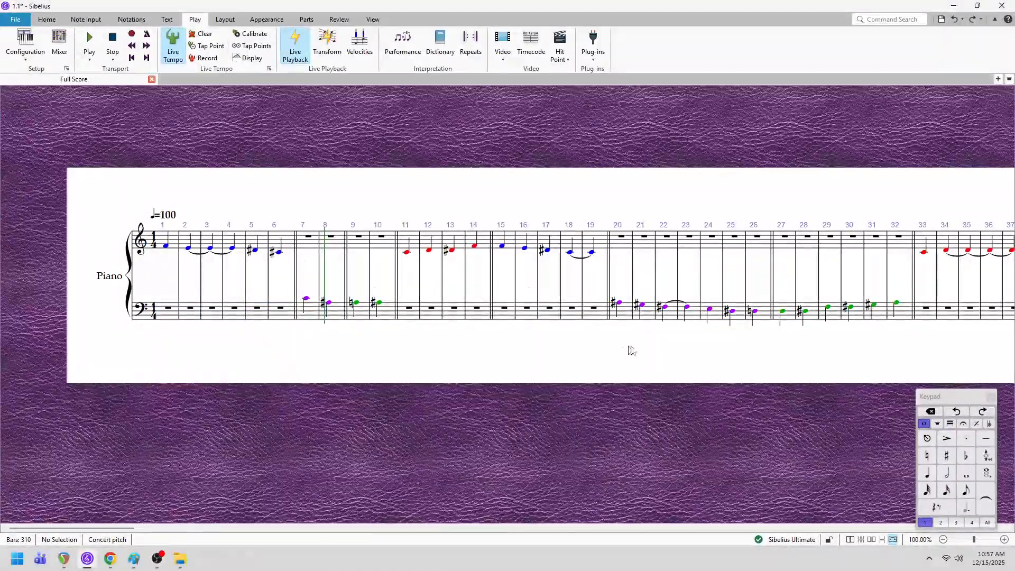
- Look through the coloured notes up to about bar 69 and return to the start of the score
left_click_drag(630, 349, 149, 334)
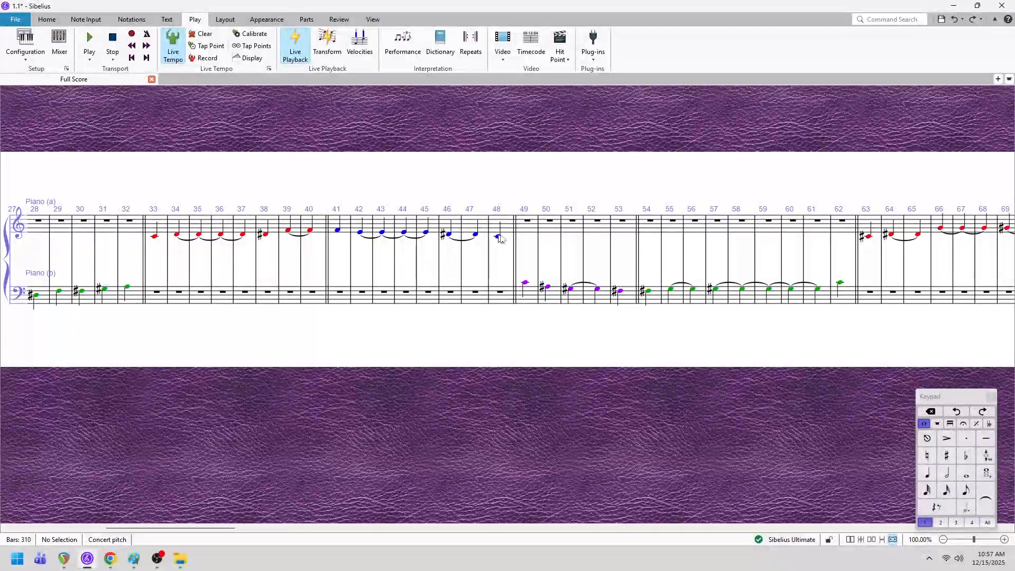
left_click_drag(249, 335, 638, 334)
mouse_move(389, 336)
left_mouse_down()
mouse_move(796, 340)
mouse_move(492, 327)
mouse_move(448, 358)
left_mouse_up()
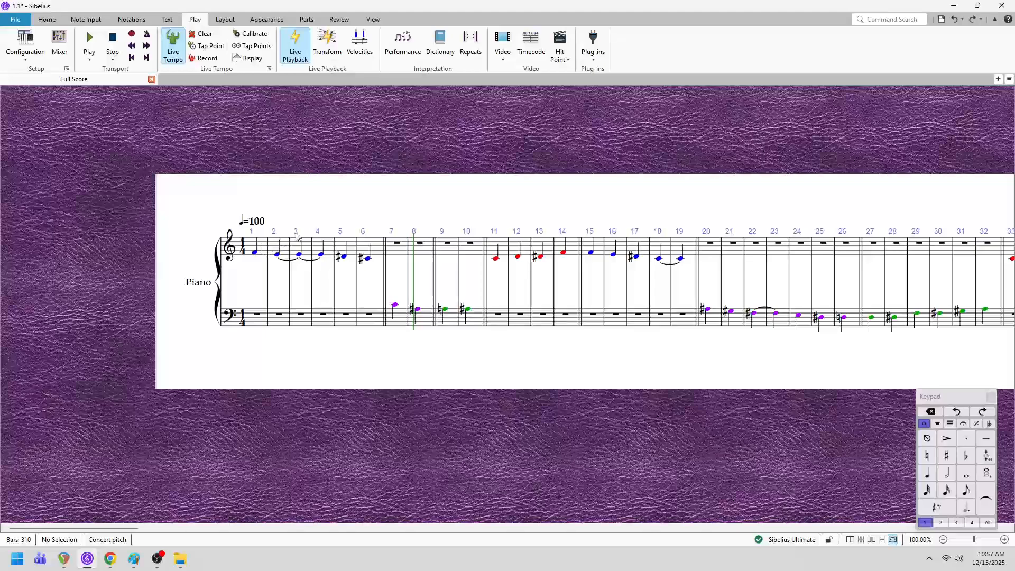
- Play the score from the beginning, stop playback, and return the playback line to bar 1
left_click(132, 58)
left_click(94, 43)
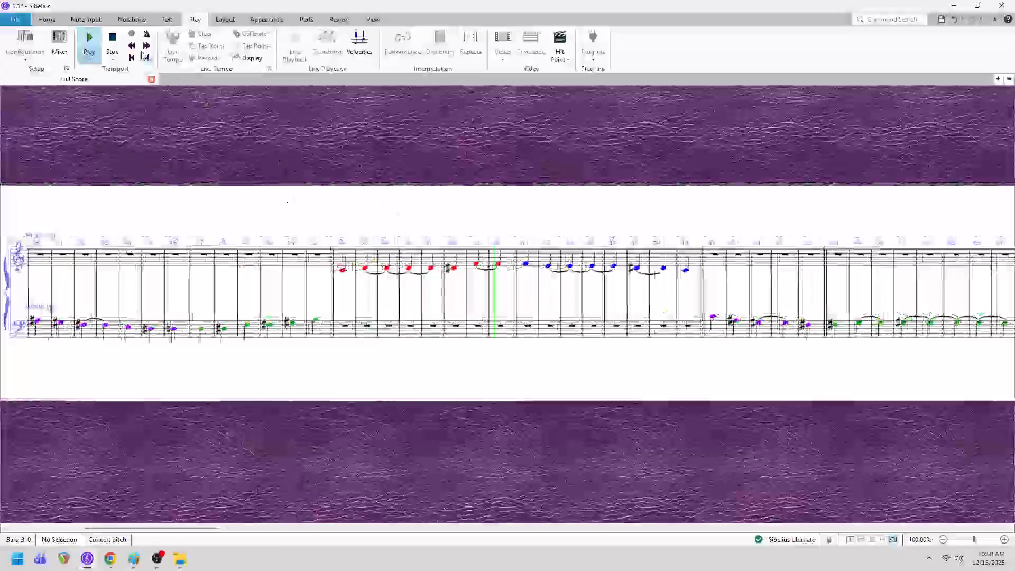
left_click(112, 40)
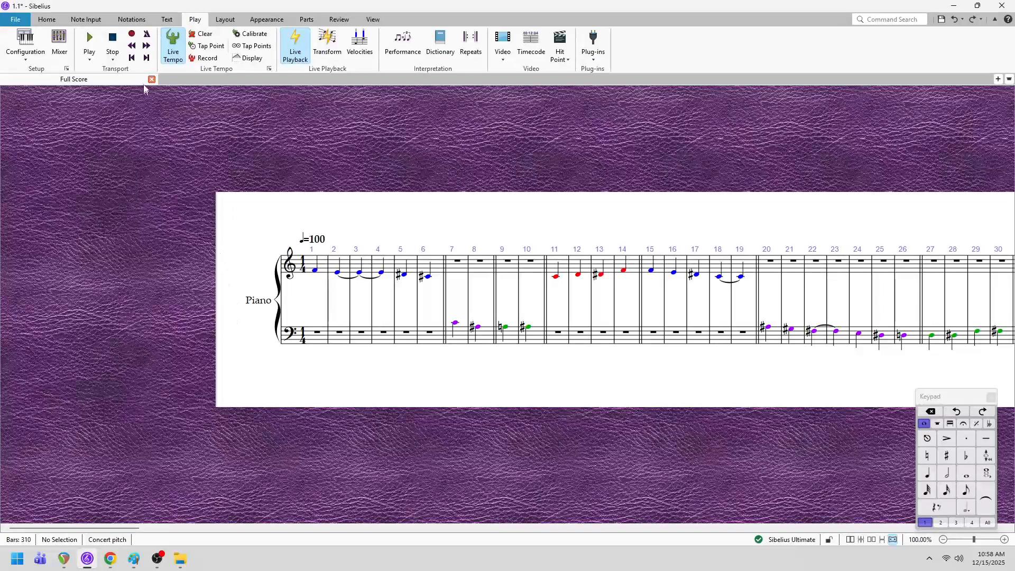
left_click(132, 59)
left_click_drag(448, 208, 346, 186)
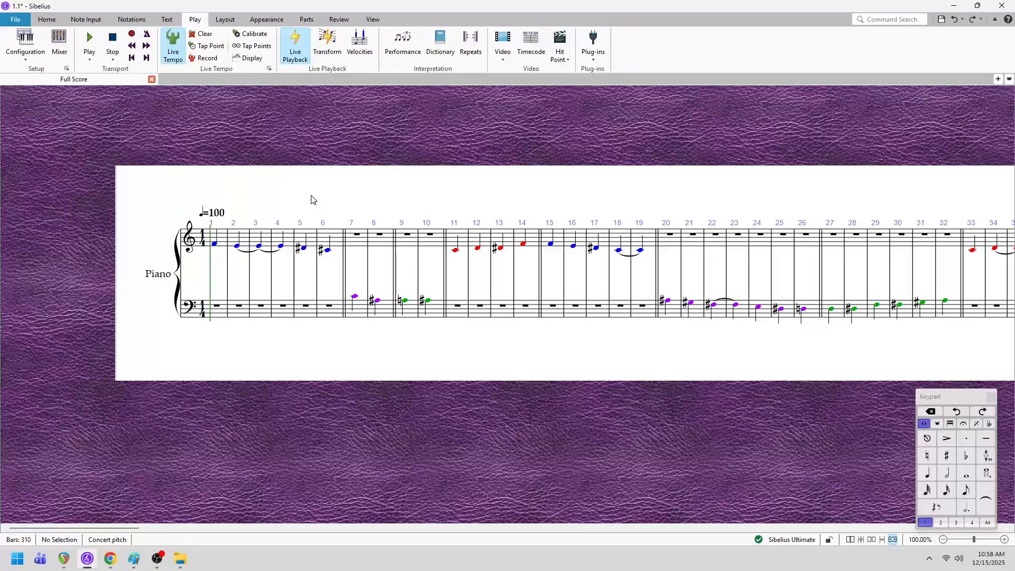
left_click_drag(320, 197, 315, 212)
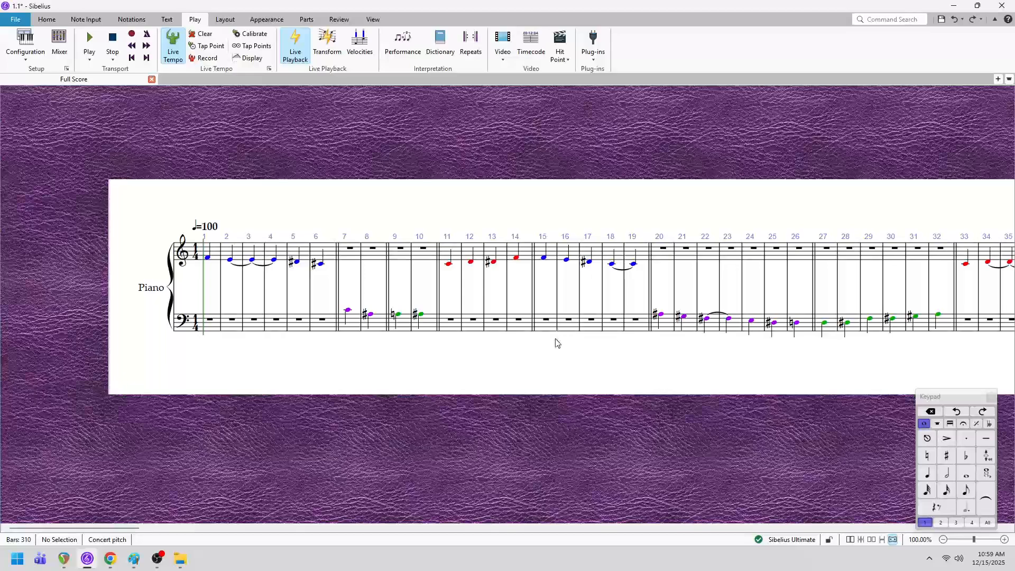
left_click_drag(569, 359, 530, 321)
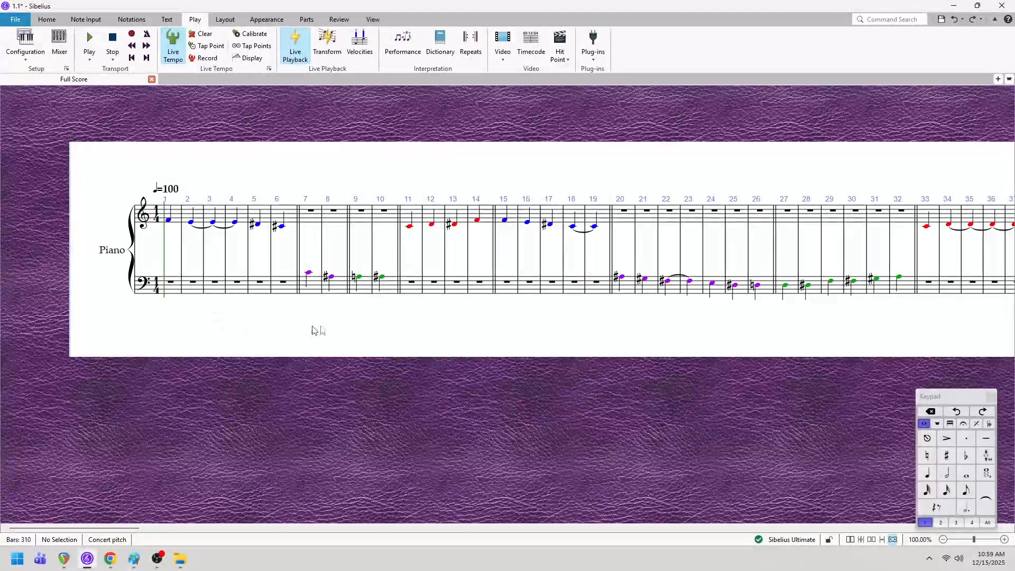
left_click_drag(418, 334, 394, 344)
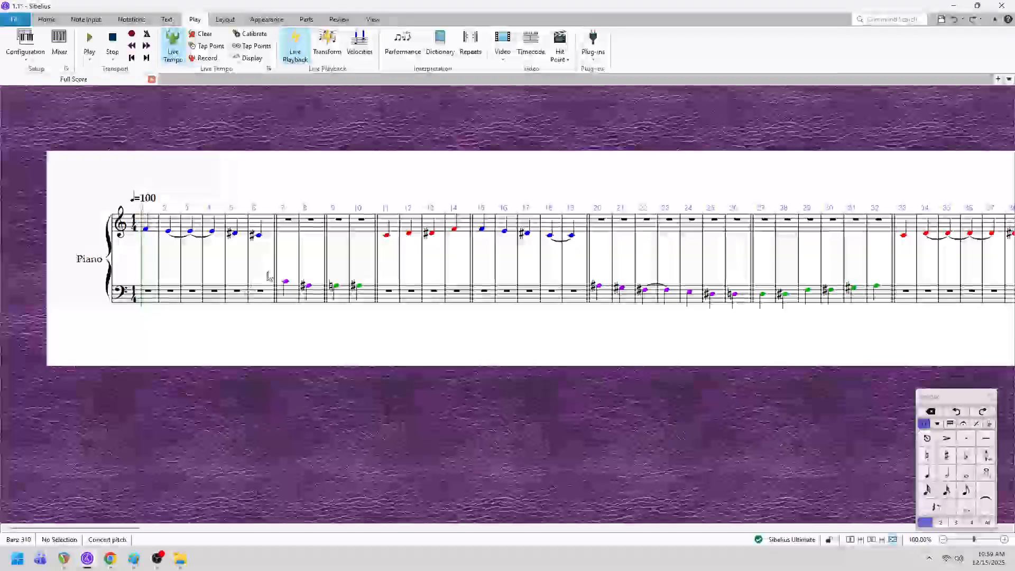
left_click_drag(306, 335, 322, 351)
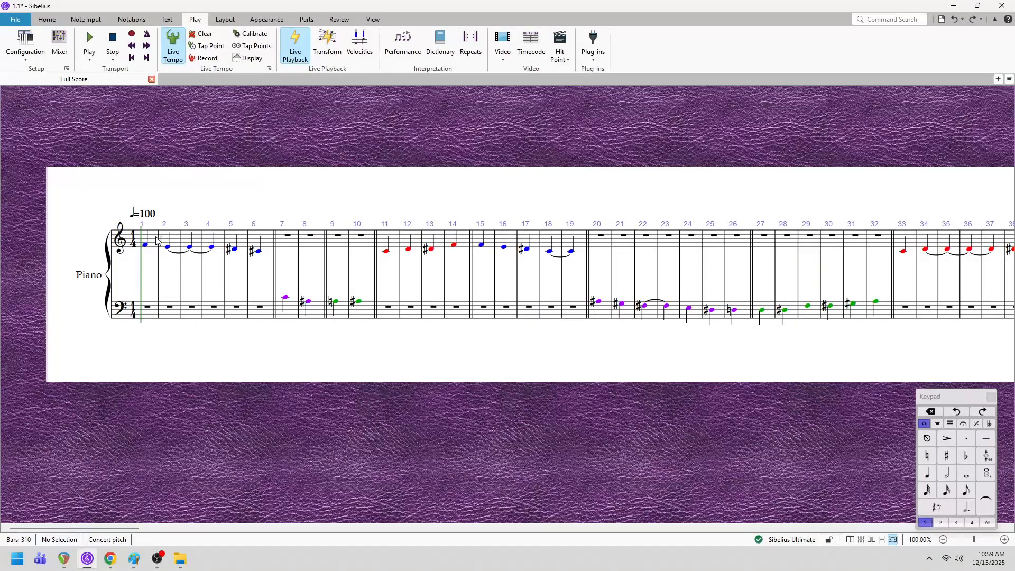
- Undo the deletion of the bass-staff notes in bars 1 to 6
left_click(954, 20)
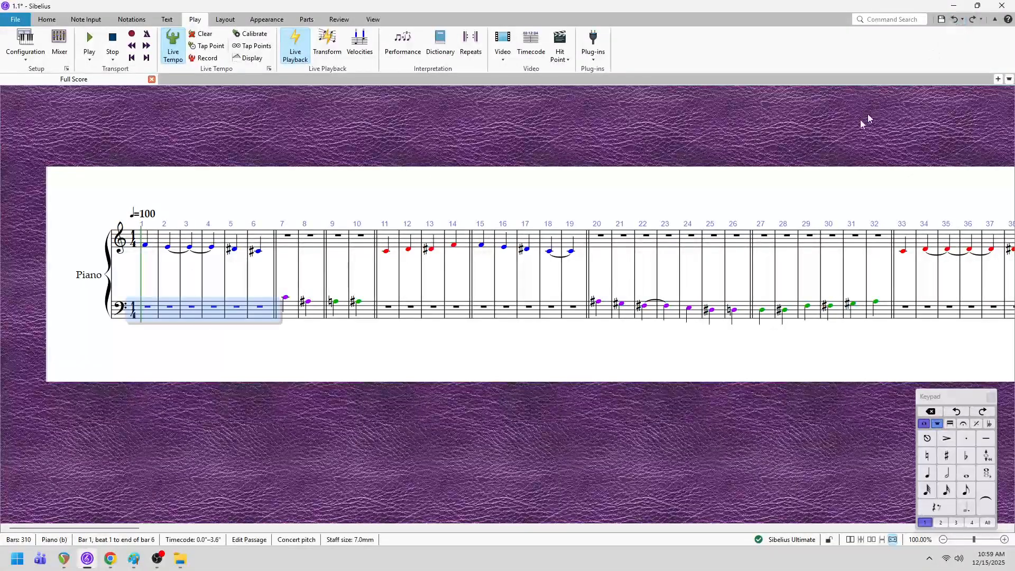
left_click(972, 20)
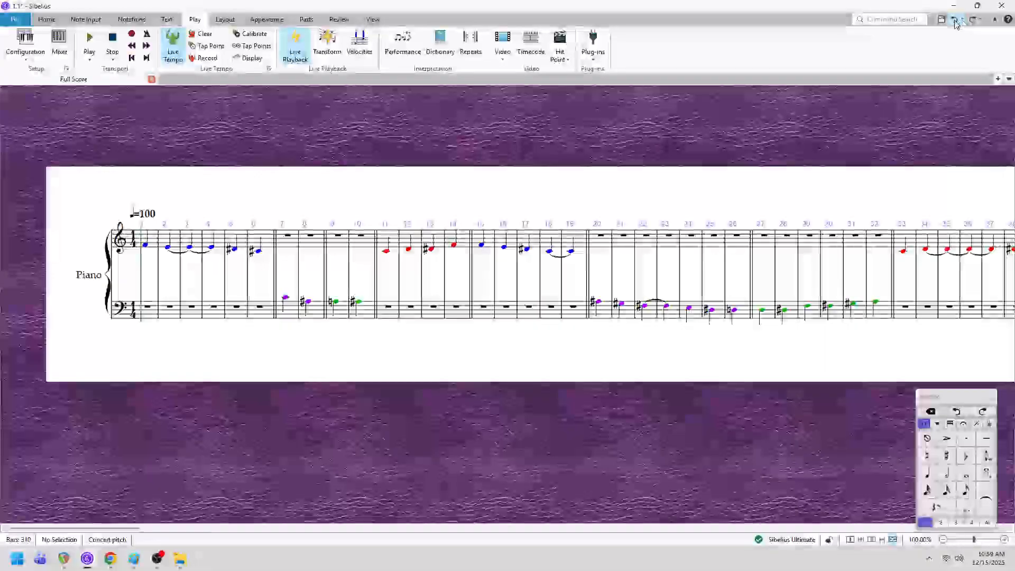
left_click(954, 20)
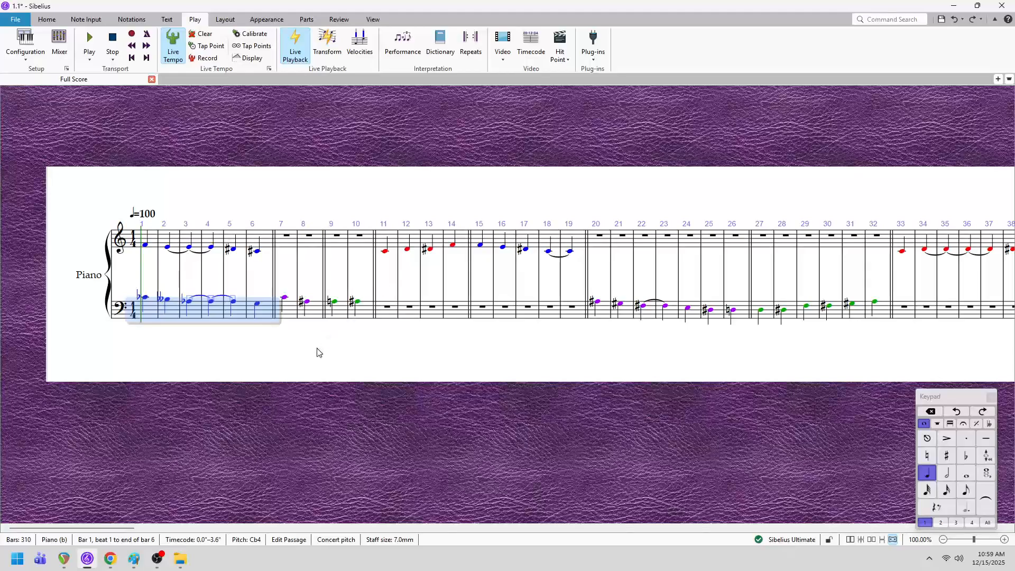
key("Escape")
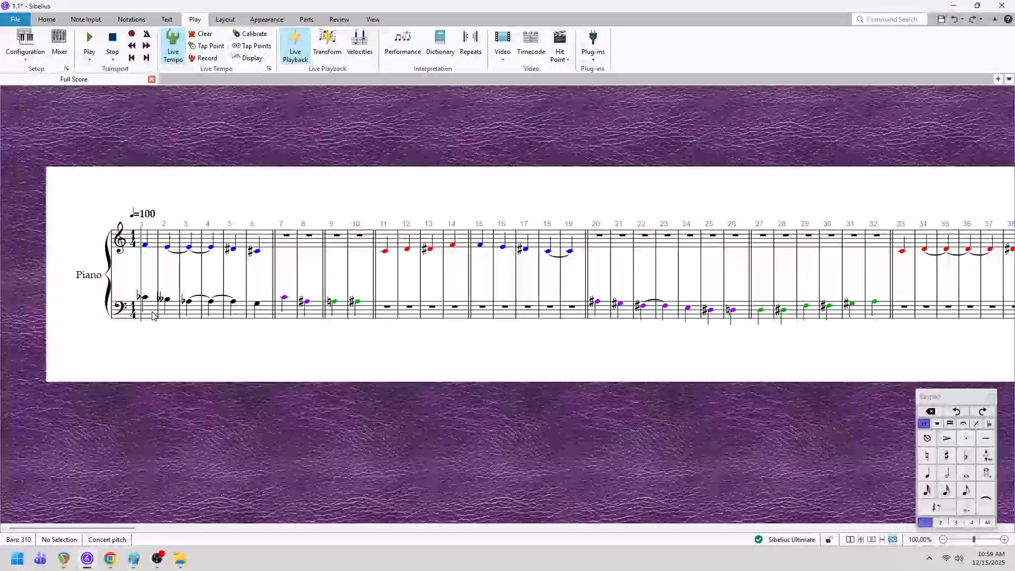
- Transpose the bass-staff notes in bars 1 to 6 down one octave
left_click(153, 316)
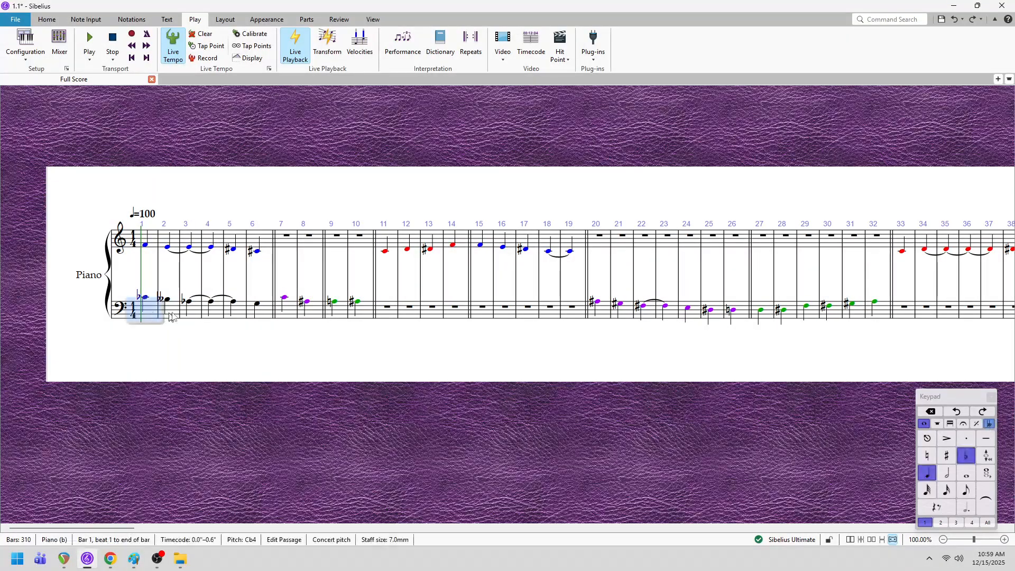
left_click(270, 316, "shift")
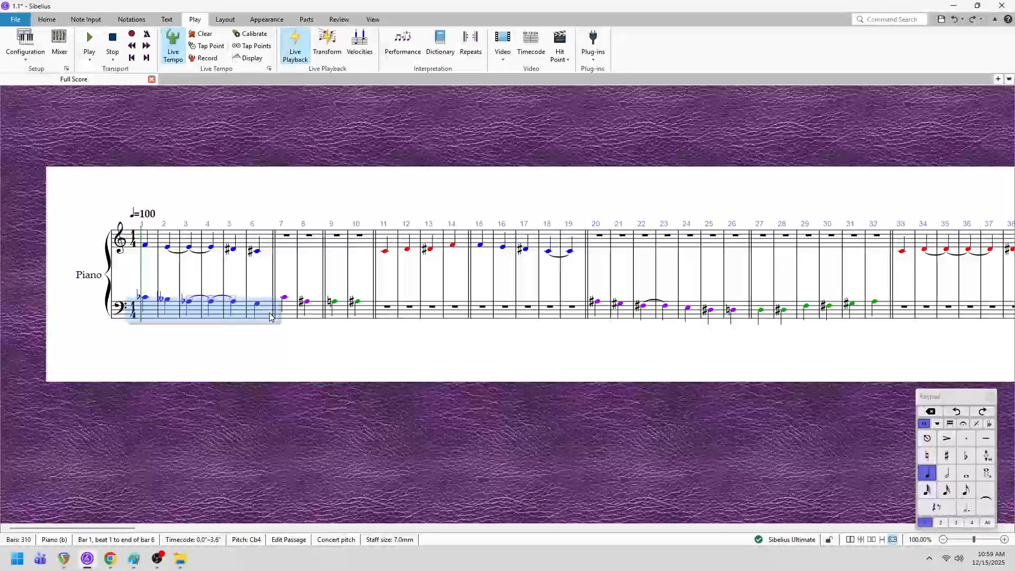
key("ctrl+Down")
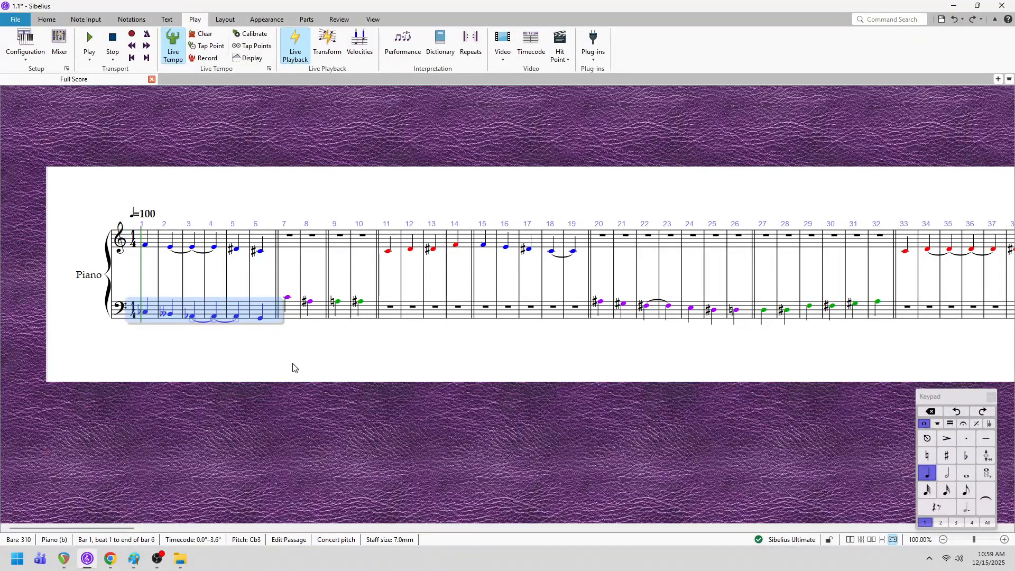
- Play bars 1 to 6 of both piano staves, stop playback, and clear the selection
left_click(272, 316)
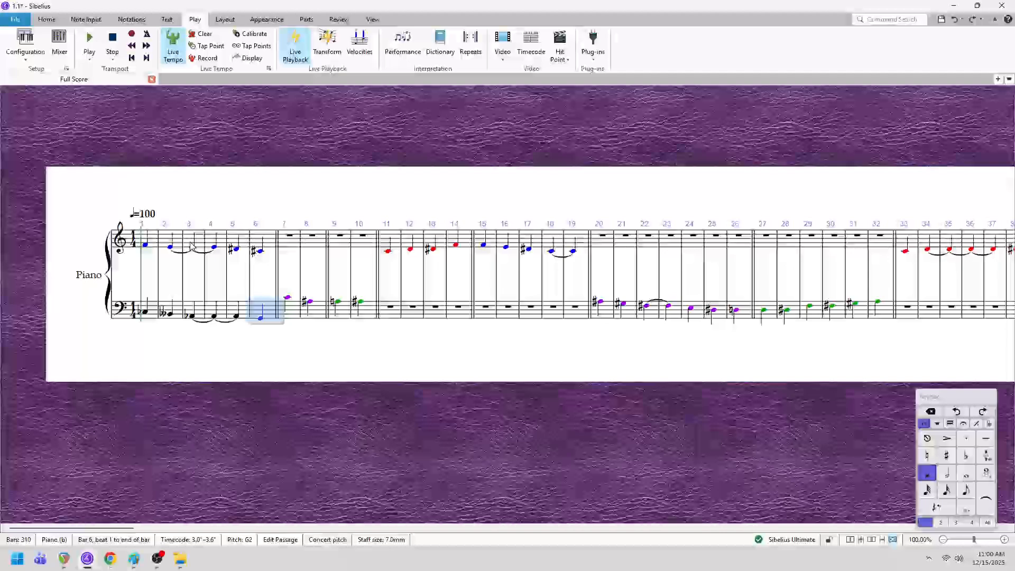
left_click(157, 241, "shift")
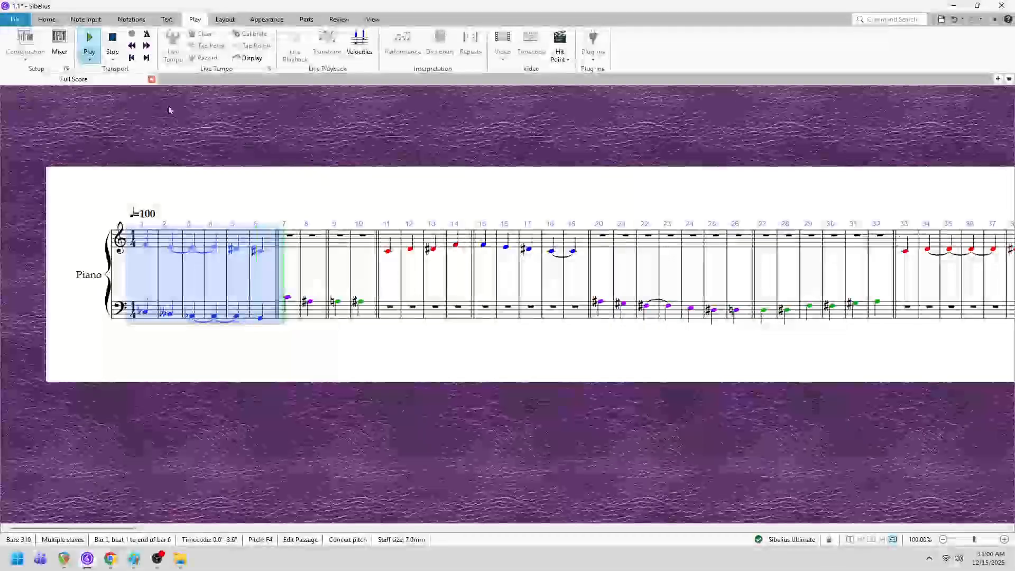
key("Escape")
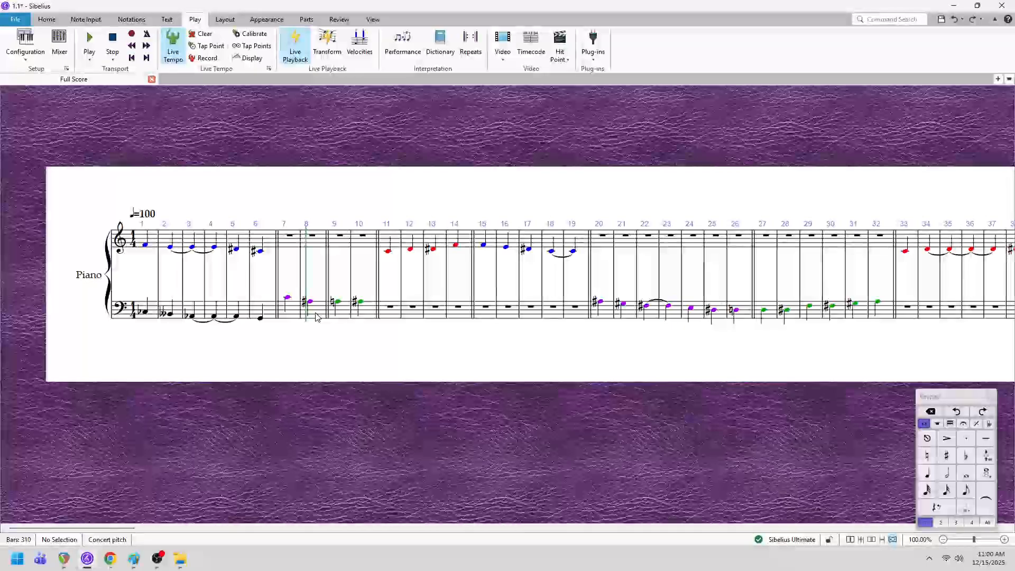
- Copy the purple bass-staff notes in bars 7 and 8 into the treble staff starting at bar 7
left_click(317, 316)
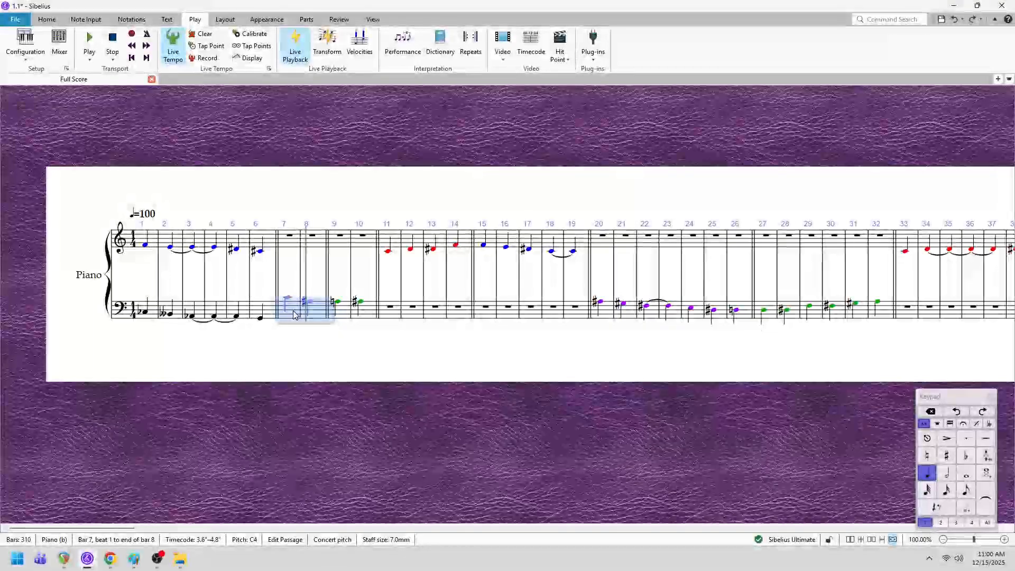
right_click(303, 312)
left_click(328, 332)
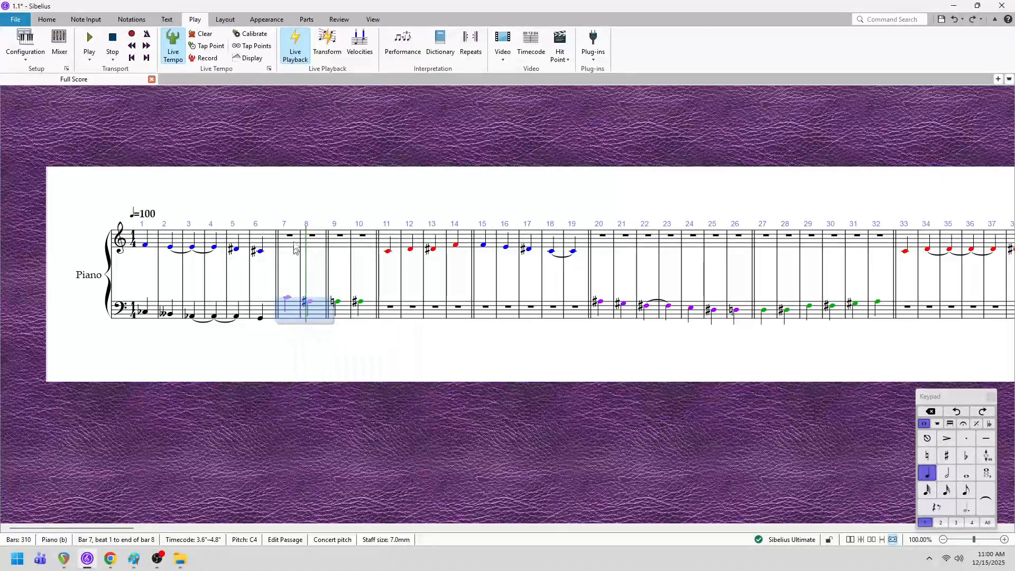
left_click(291, 240)
right_click(290, 238)
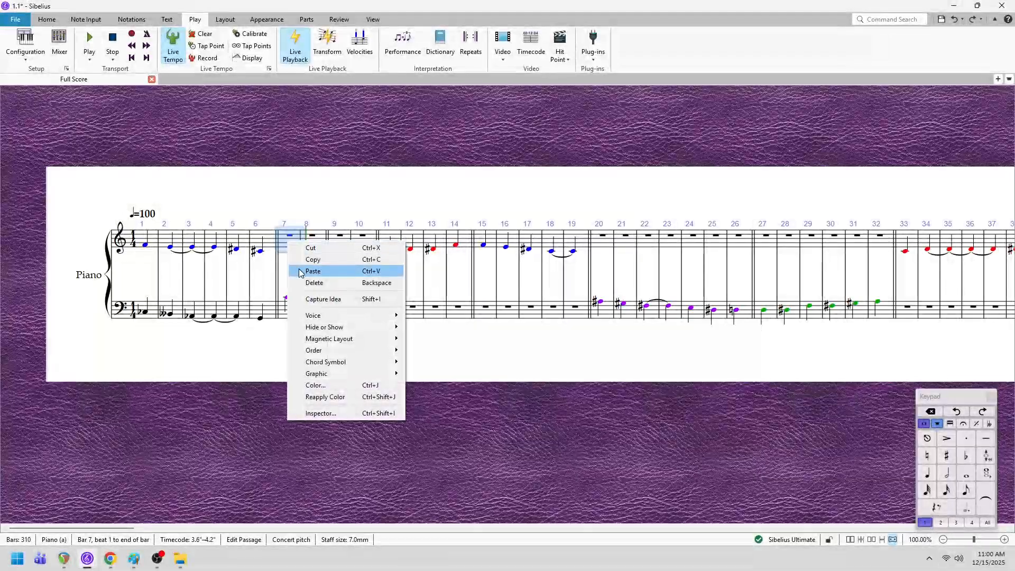
left_click(312, 272)
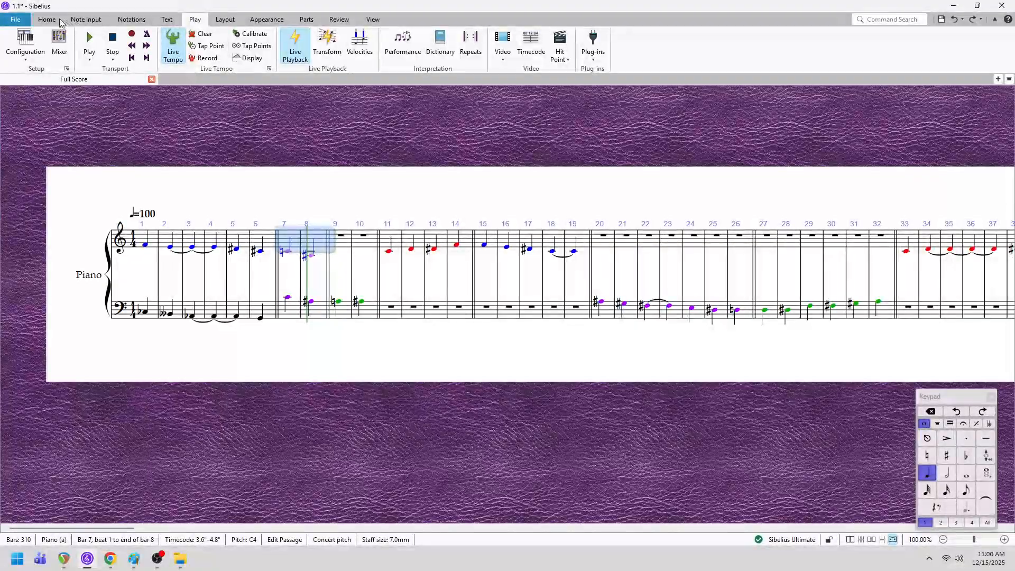
- Retrograde the pitches and rhythms of the treble copy in bars 7 and 8, and invert it chromatically about C in octave 4
left_click(87, 21)
left_click(681, 45)
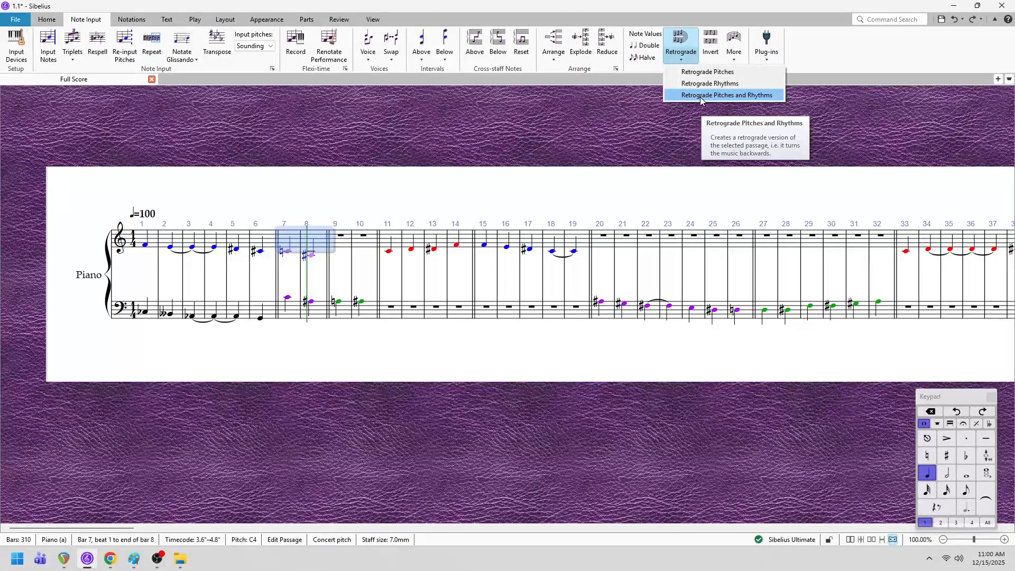
left_click(700, 95)
left_click(710, 43)
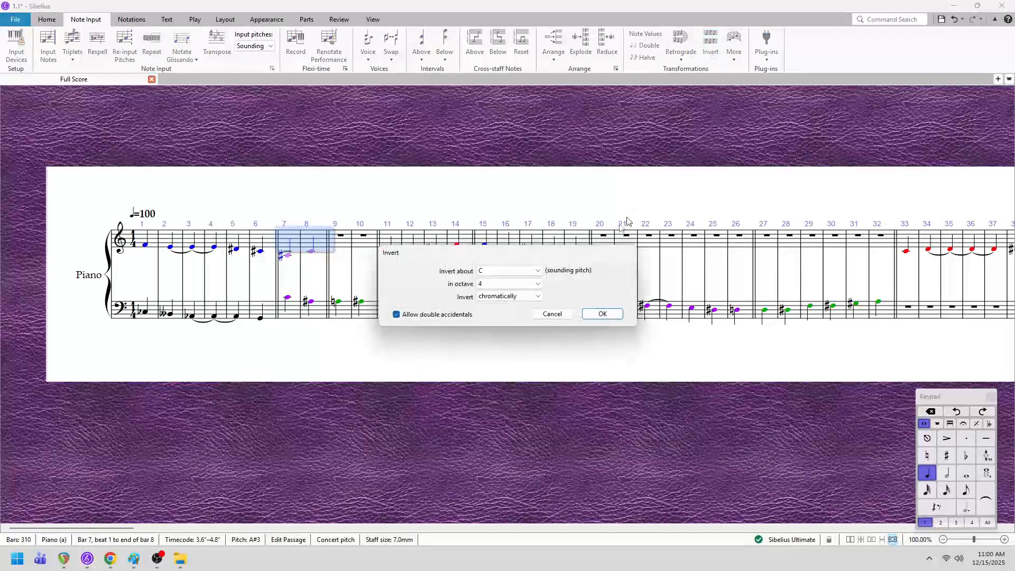
key("Tab")
key("Tab")
key("Tab")
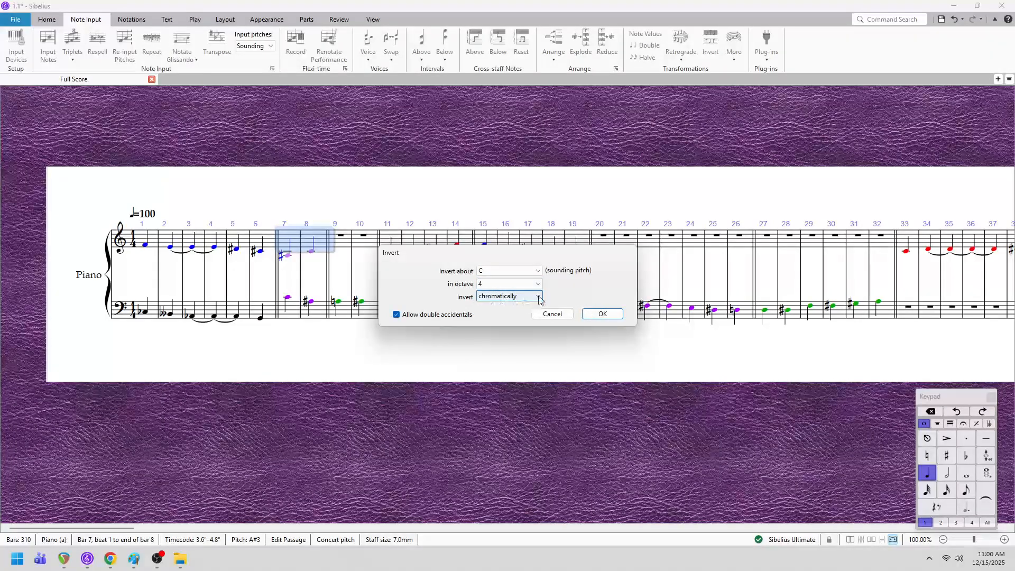
left_click(603, 315)
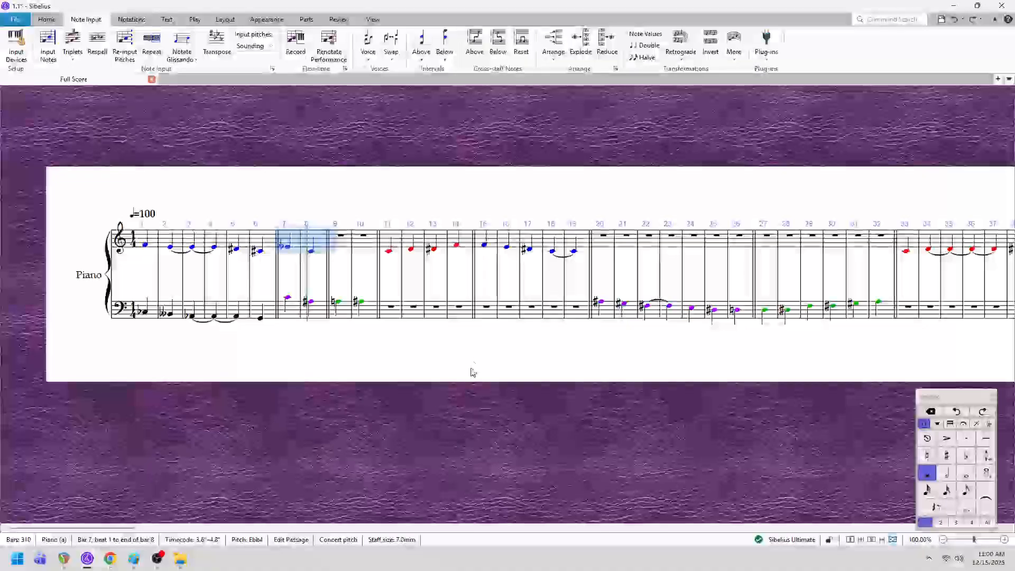
left_click(472, 372)
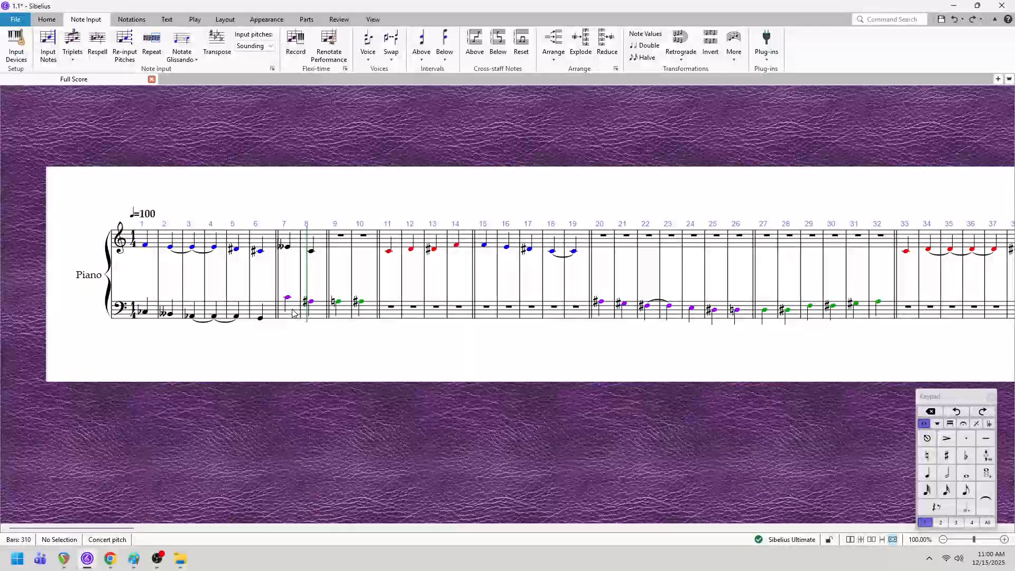
- Transpose the purple bass-staff notes in bars 7 and 8 down one octave
left_click(292, 313)
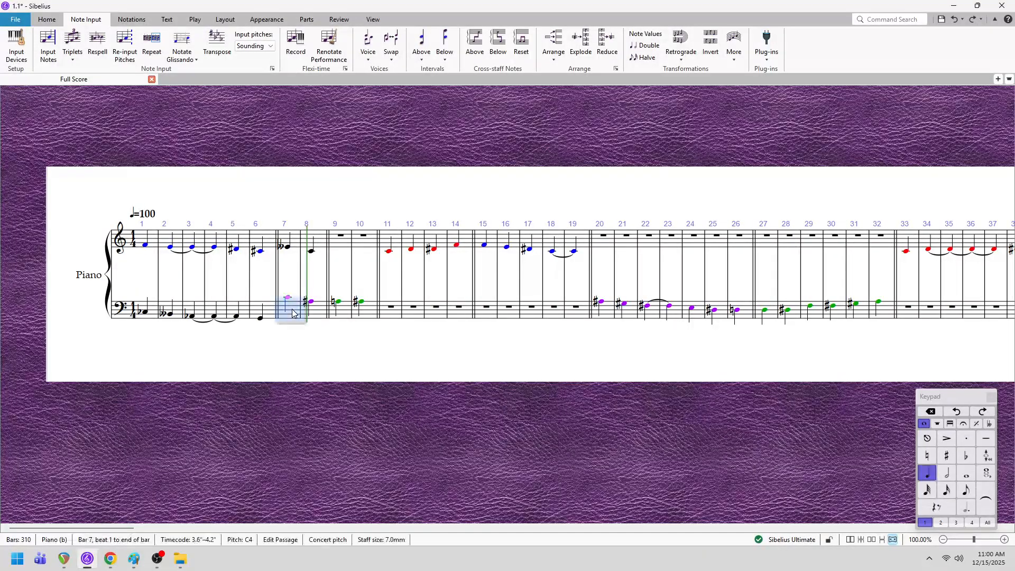
left_click(319, 322, "shift")
key("ctrl+Down")
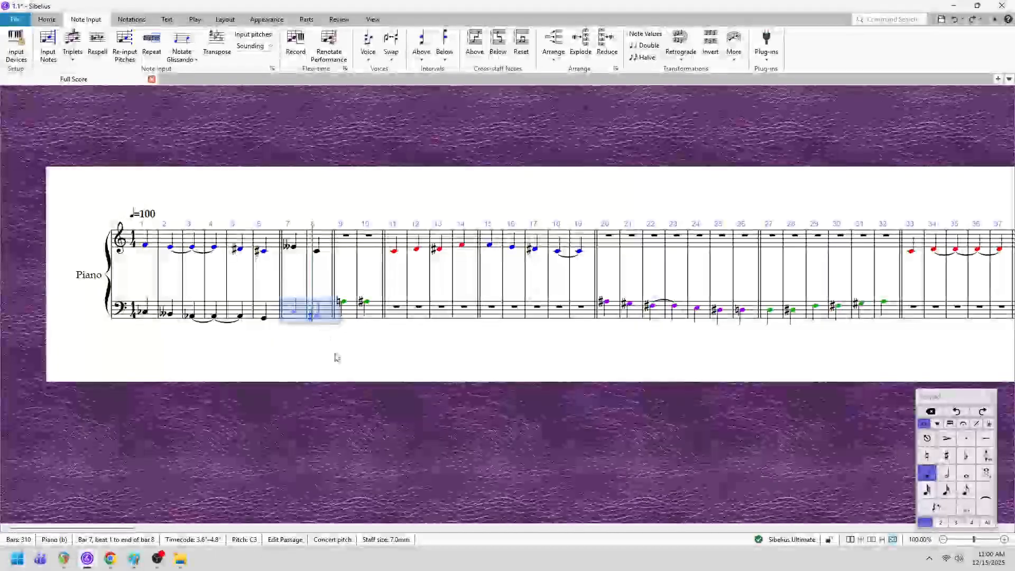
left_click(341, 371)
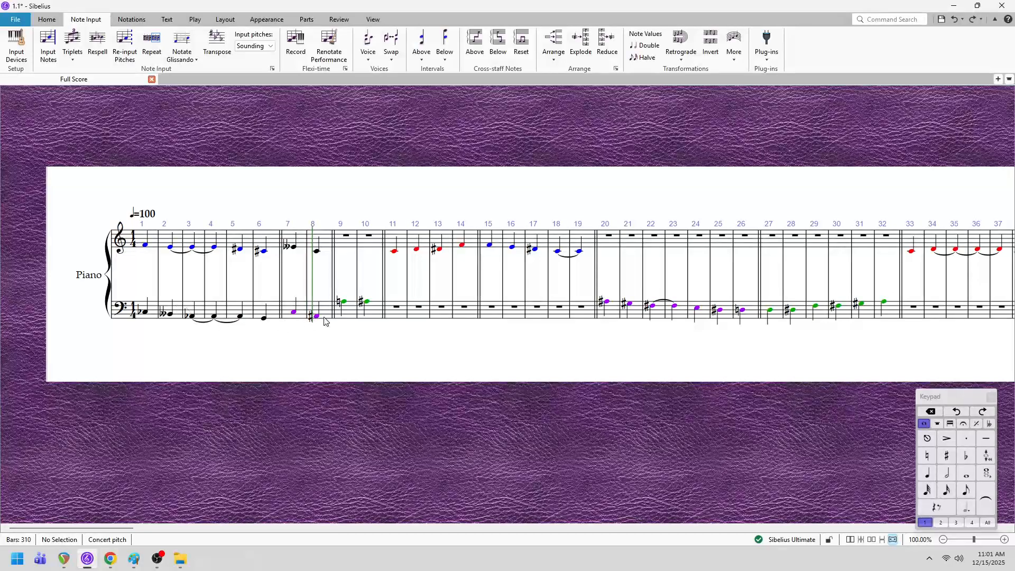
- Return the playback line to bar 1, play the score through the newly harmonised bars 7 and 8, and stop playback
left_click(155, 239)
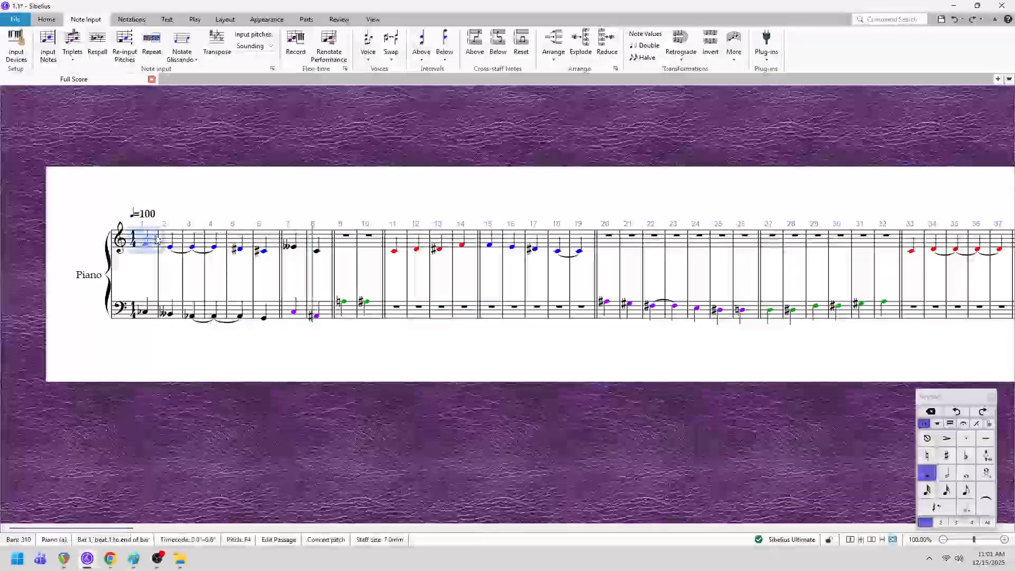
left_click(301, 339)
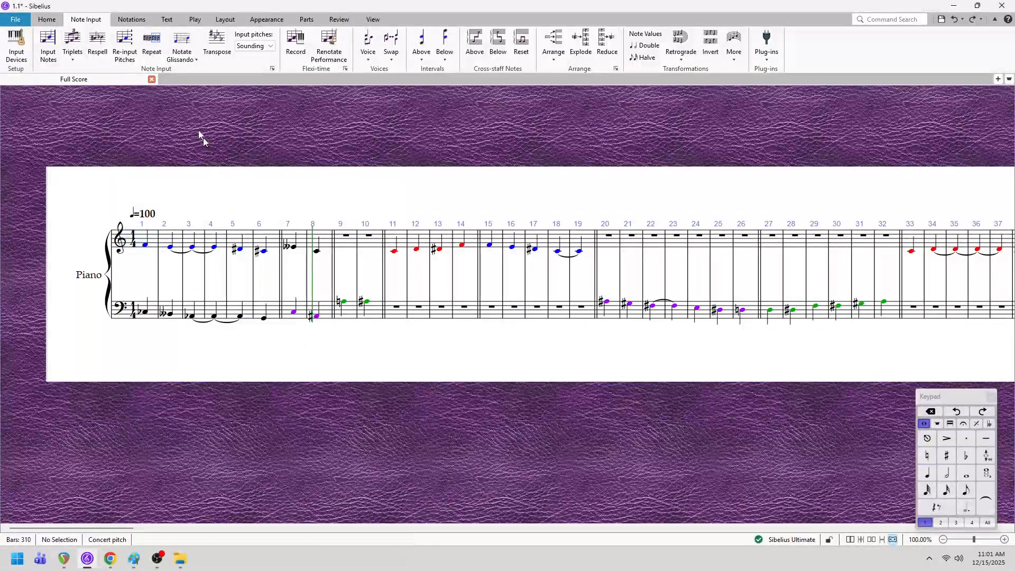
left_click(194, 19)
left_click(131, 57)
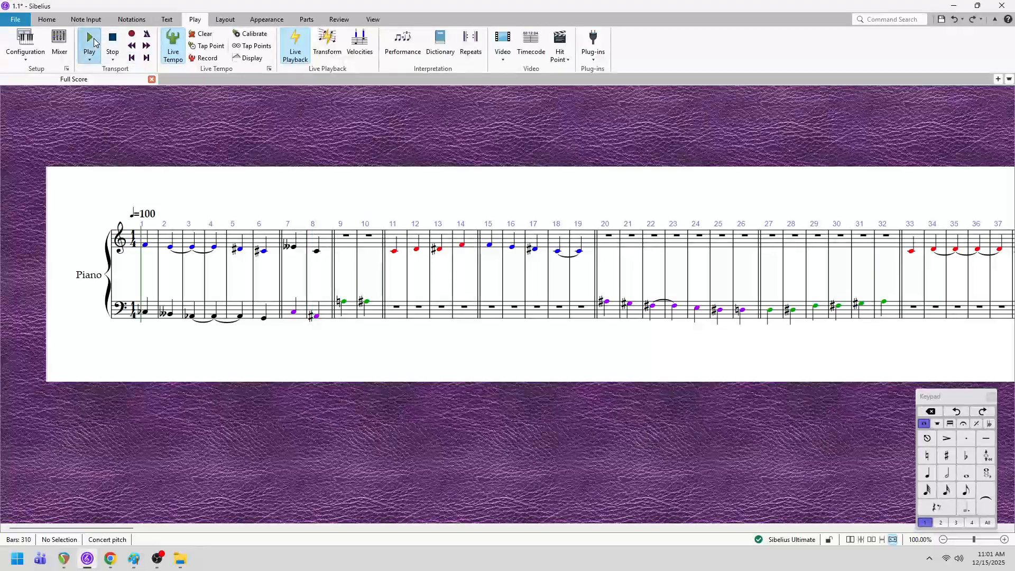
left_click(93, 42)
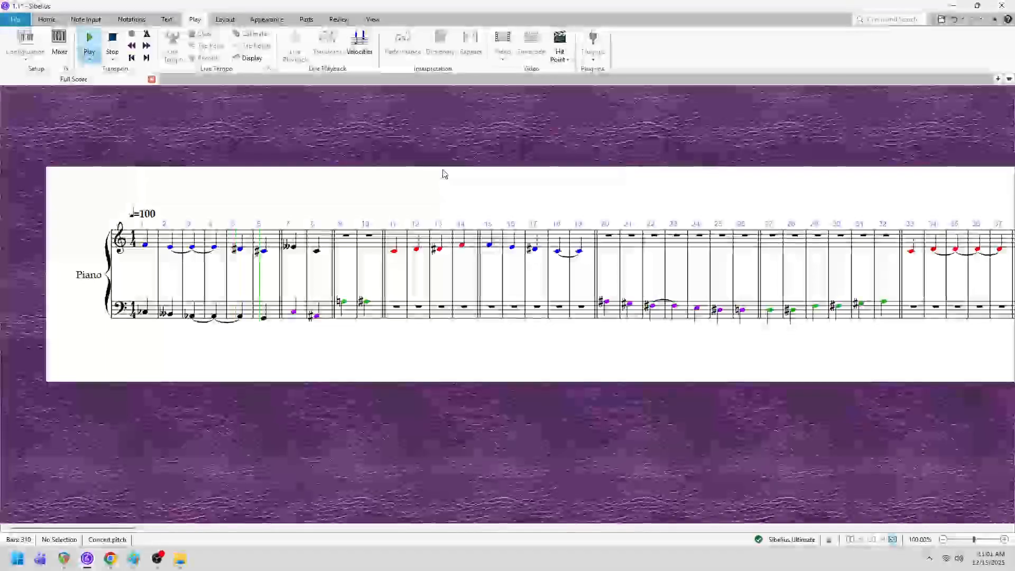
left_click(112, 39)
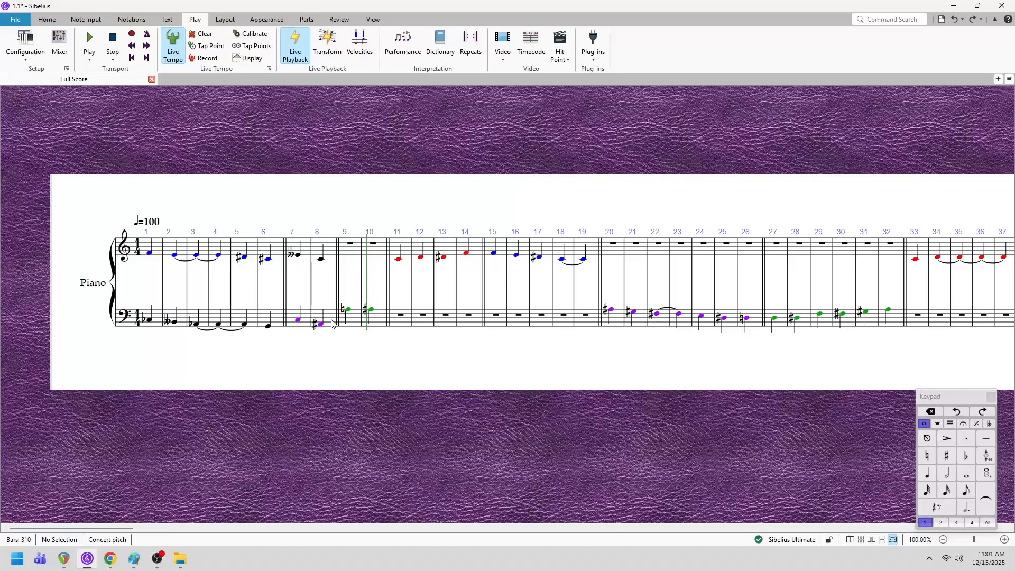
left_click(332, 323)
left_click(162, 249, "shift")
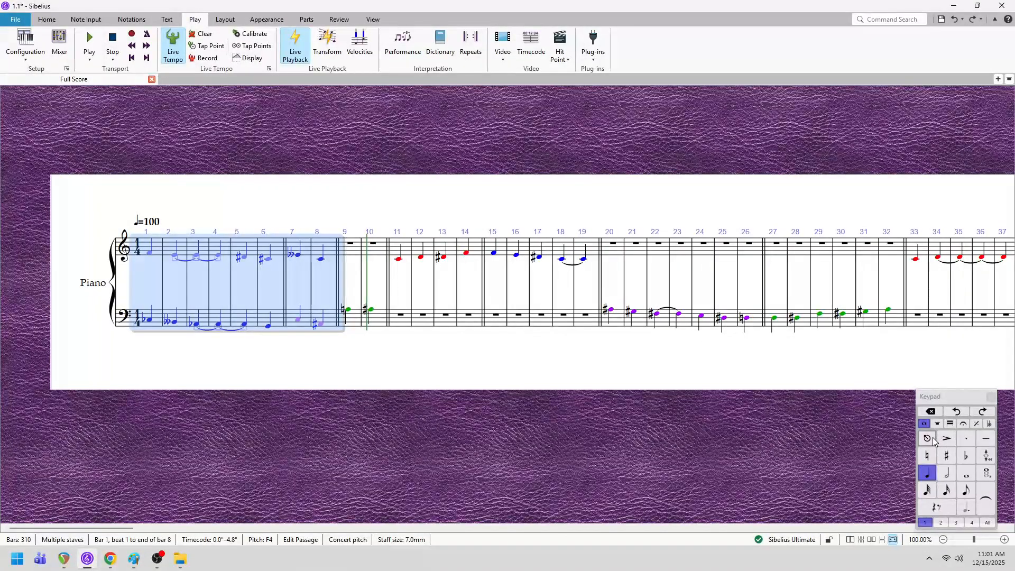
key("Escape")
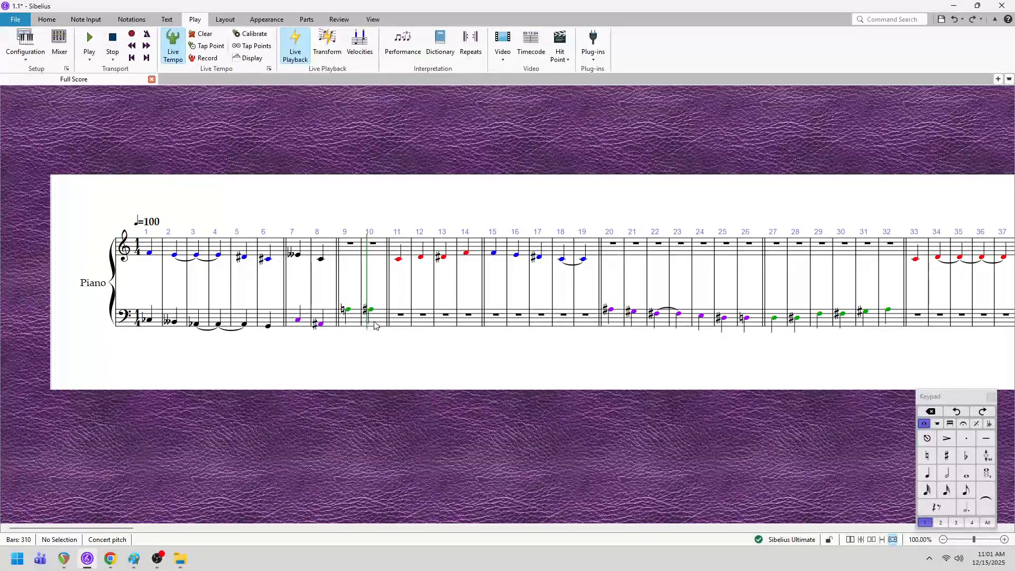
- Copy the green bass-staff notes in bars 9 and 10 into the treble staff starting at bar 9
left_click_drag(374, 324, 359, 326)
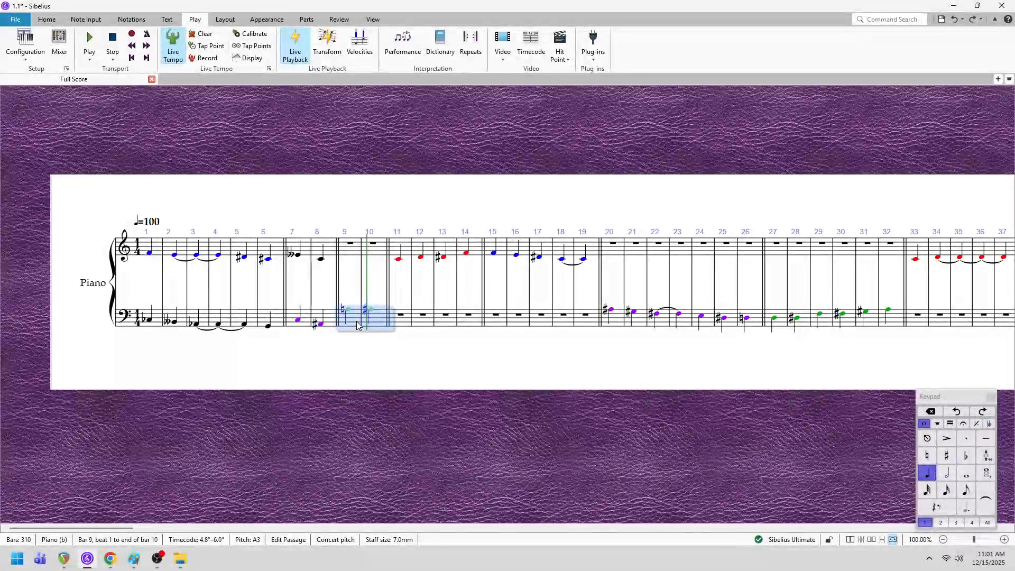
right_click(358, 323)
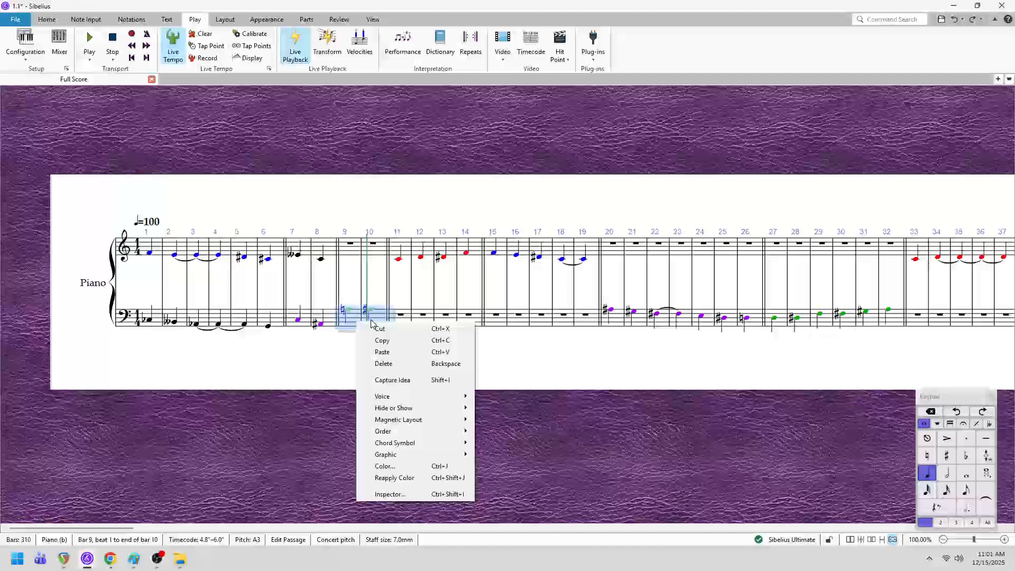
left_click(396, 346)
left_click(350, 253)
right_click(351, 253)
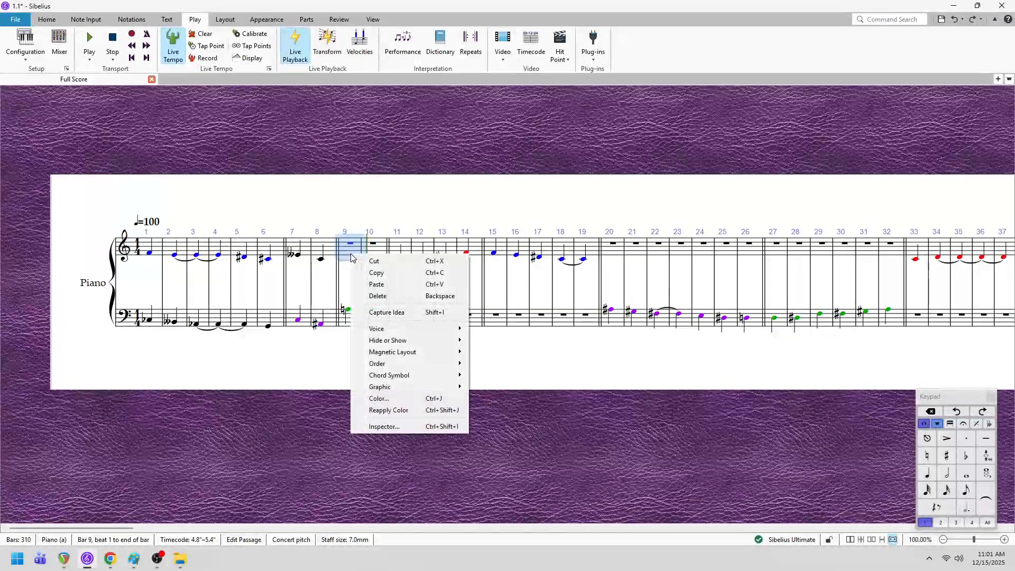
left_click(384, 285)
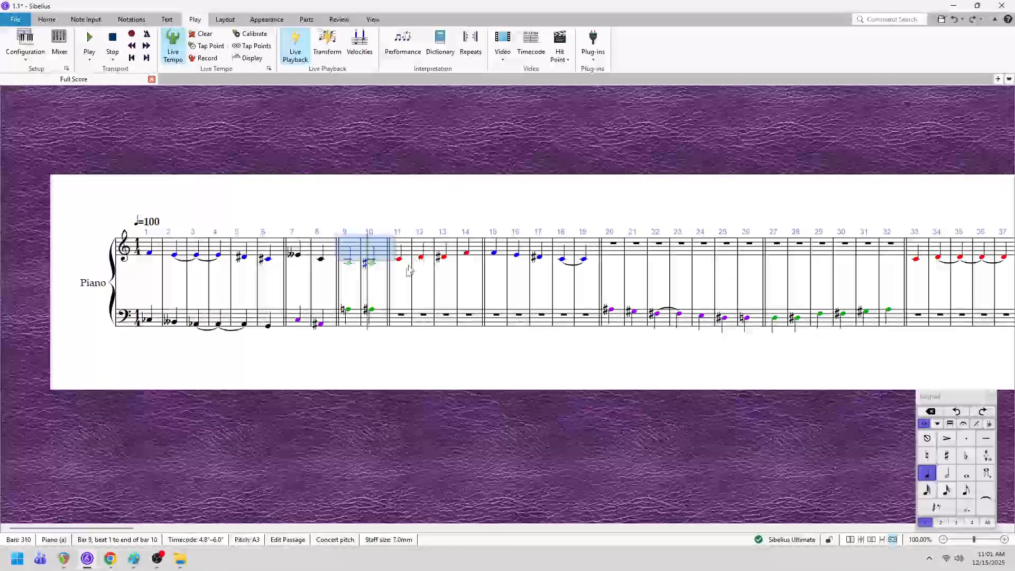
- Retrograde the pitches and rhythms of the treble copy in bars 9 and 10, and invert it chromatically about C in octave 4
left_click(85, 21)
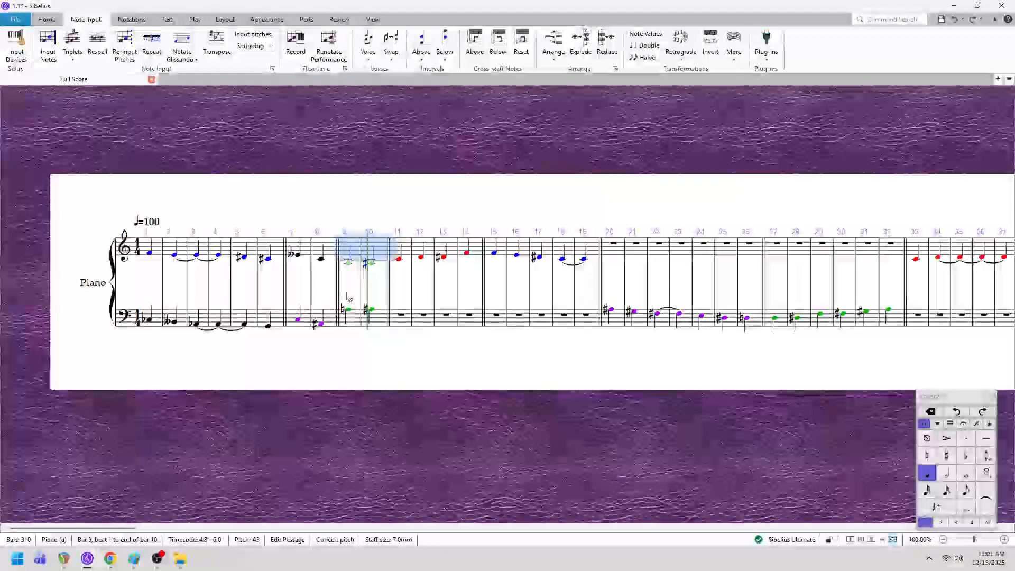
left_click(681, 53)
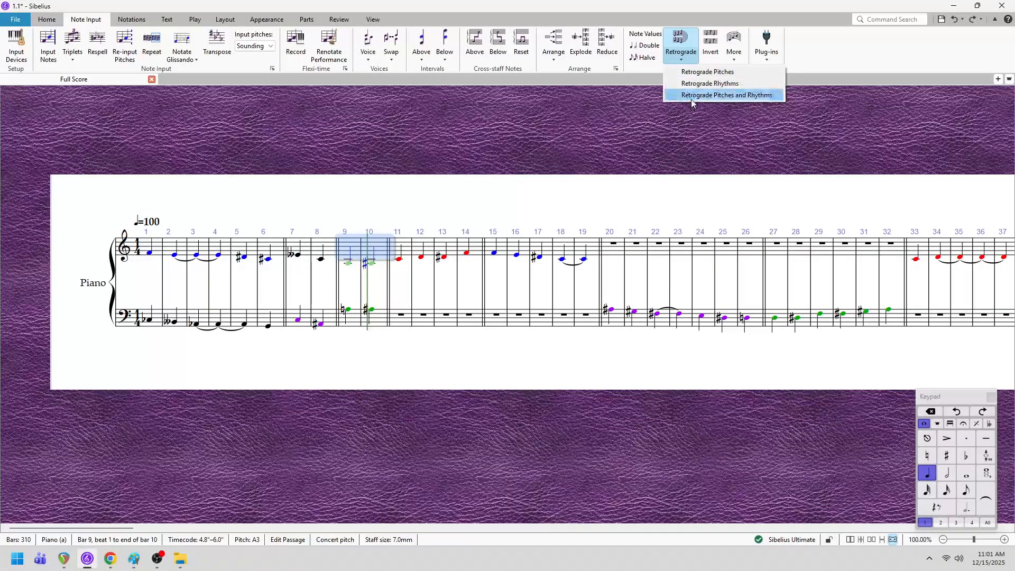
left_click(694, 96)
left_click(710, 58)
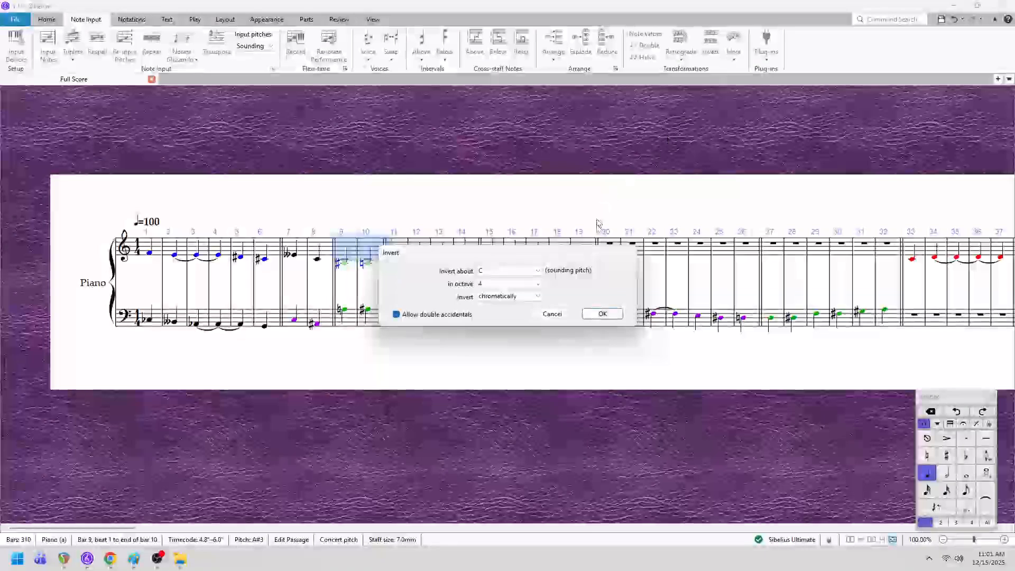
left_click(599, 313)
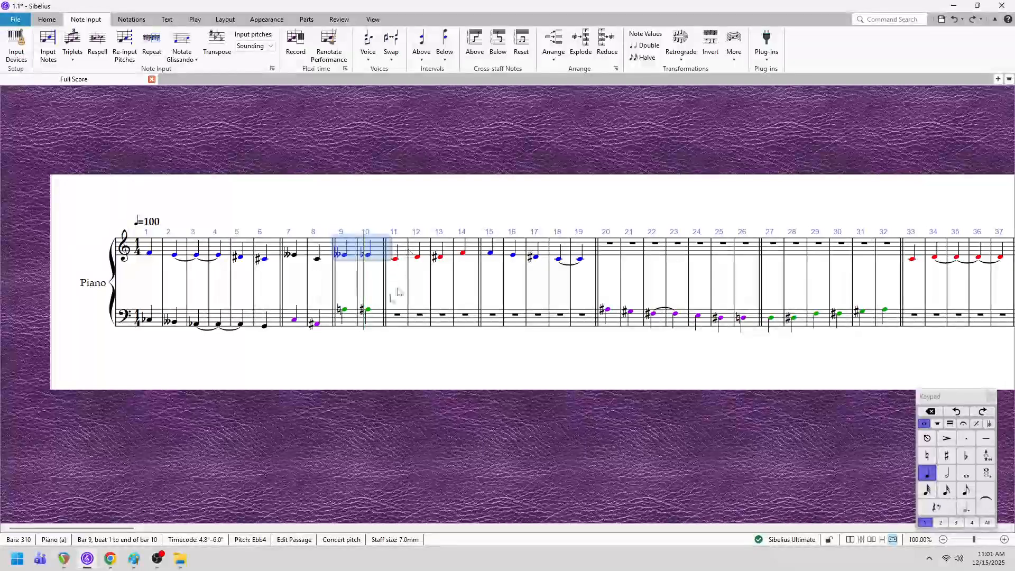
- Transpose the green bass-staff notes in bars 9 and 10 down one octave
left_click(384, 319)
left_click(374, 322)
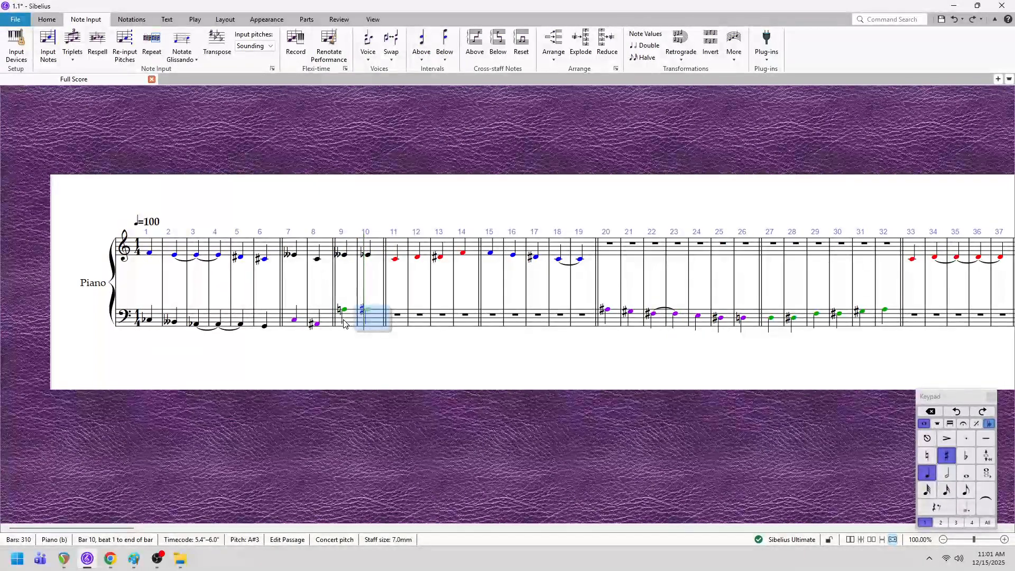
left_click(345, 321, "shift")
key("ctrl+Down")
- Copy the red treble-staff notes in bars 11 to 14 into the bass staff starting at bar 11
left_click(400, 253)
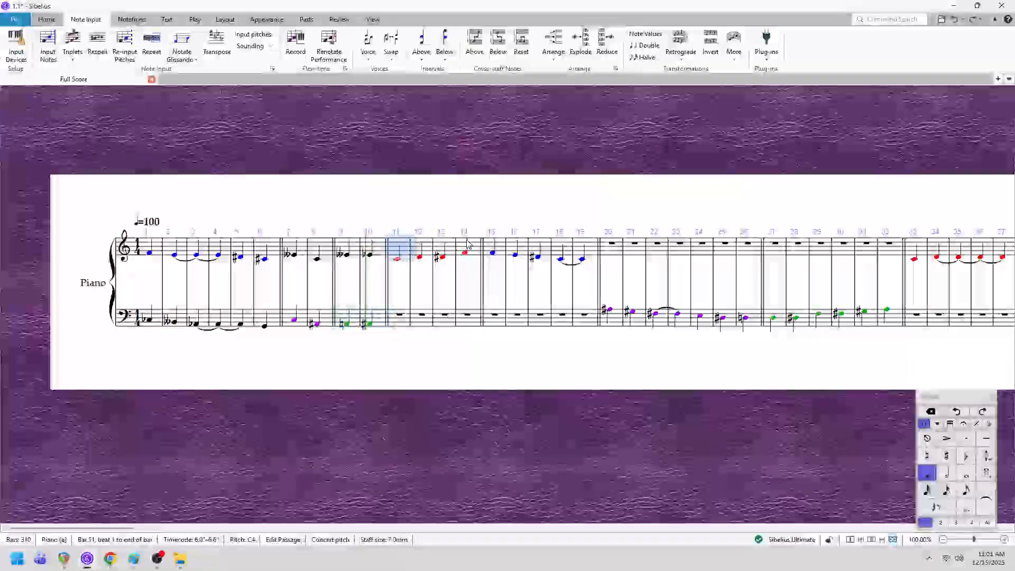
left_click(474, 250, "shift")
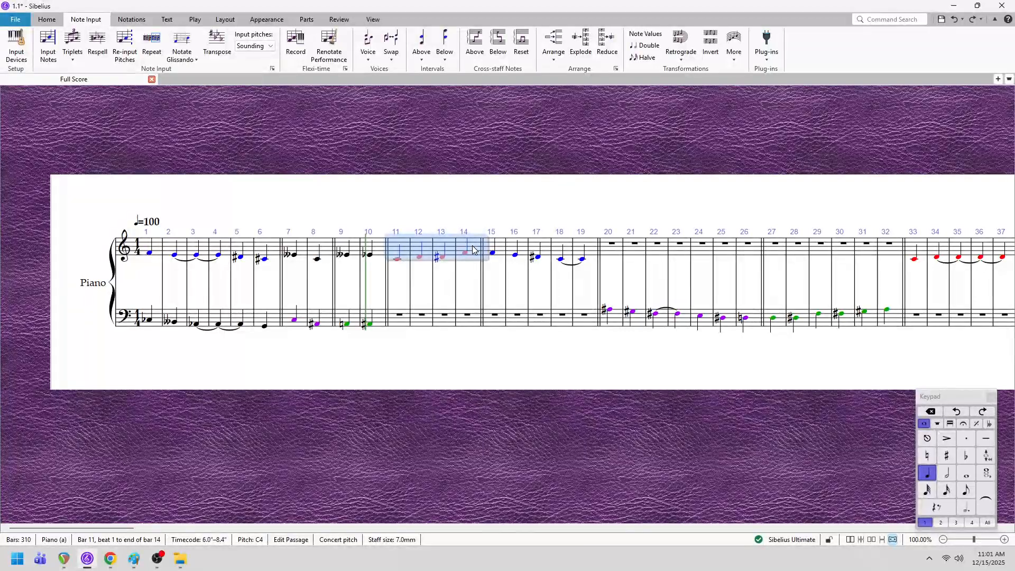
right_click(474, 251)
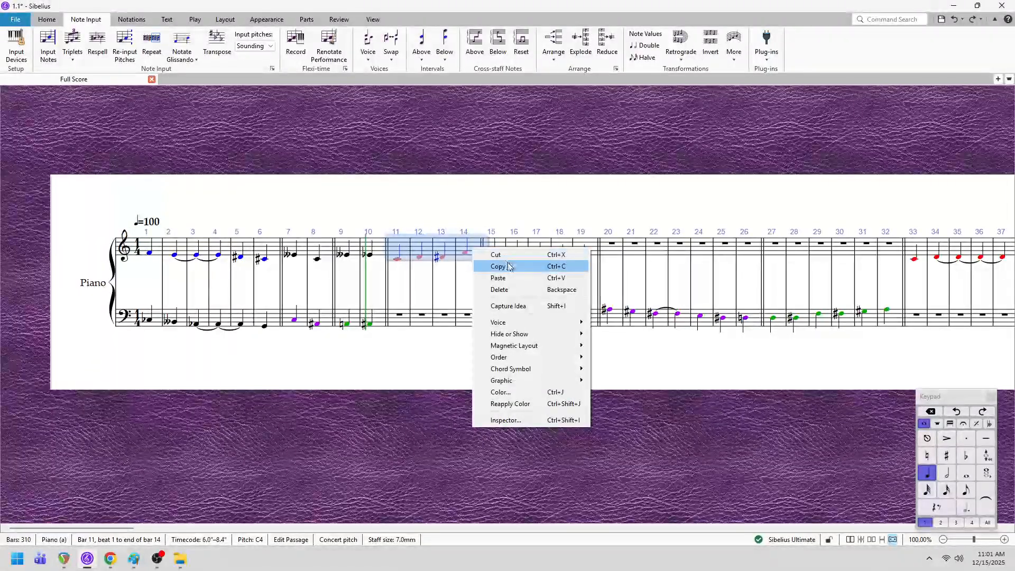
left_click(487, 265)
left_click(417, 320)
right_click(395, 325)
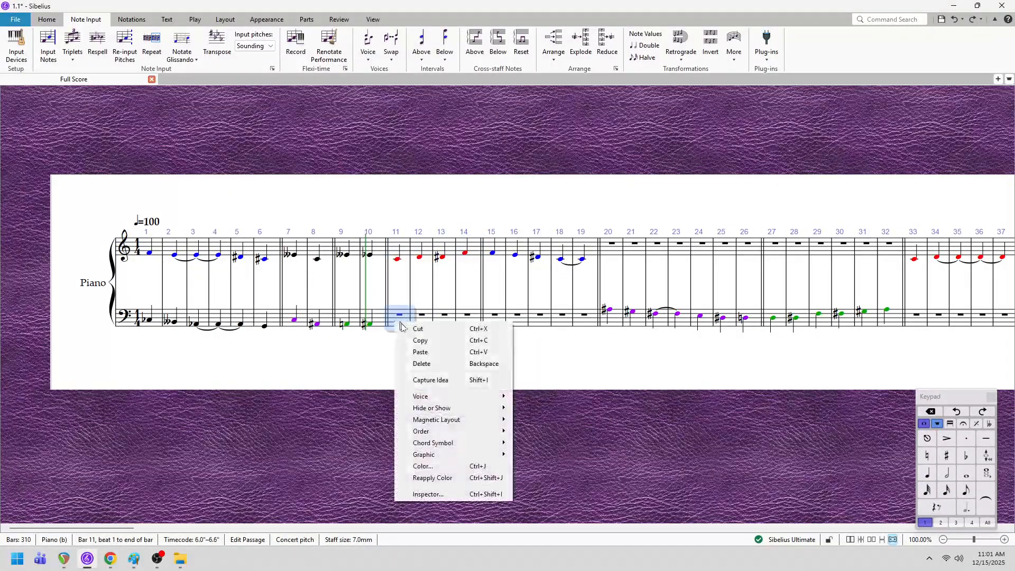
left_click(408, 351)
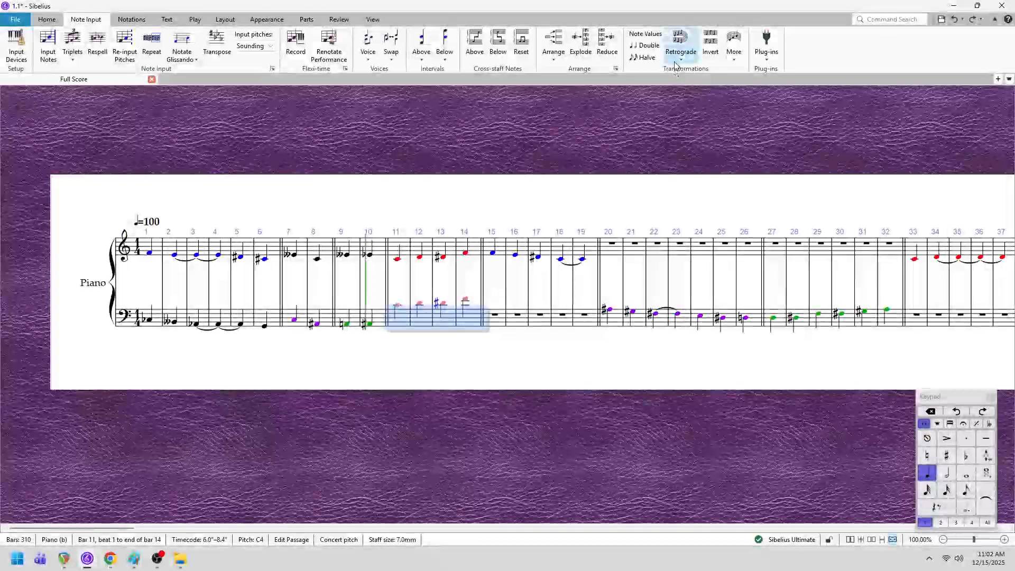
- Turn the bass-staff copy in bars 11 to 14 into its retrograde inversion and transpose it down one octave
left_click(681, 59)
left_click(703, 106)
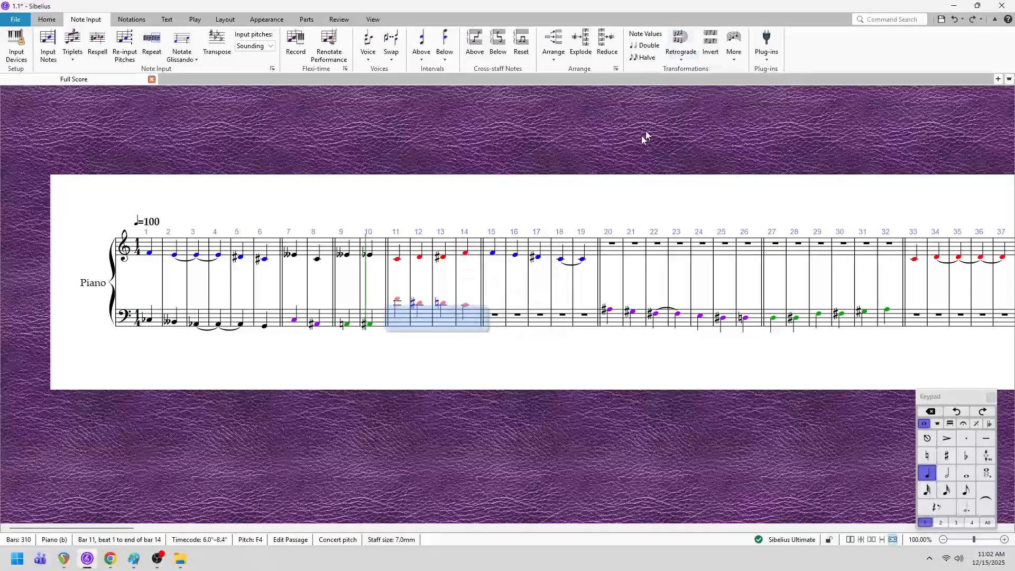
left_click(711, 47)
left_click(597, 315)
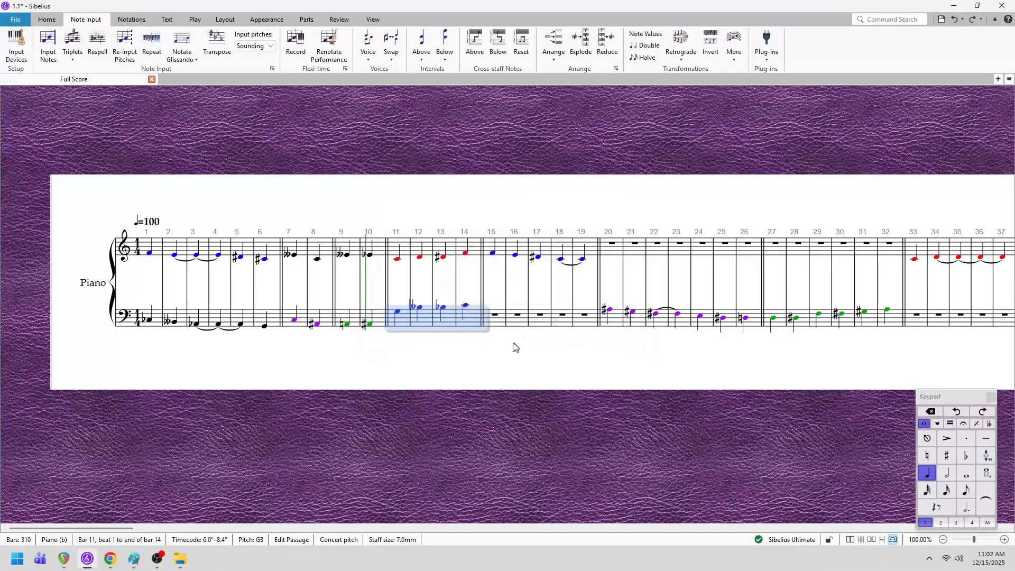
left_click(491, 356)
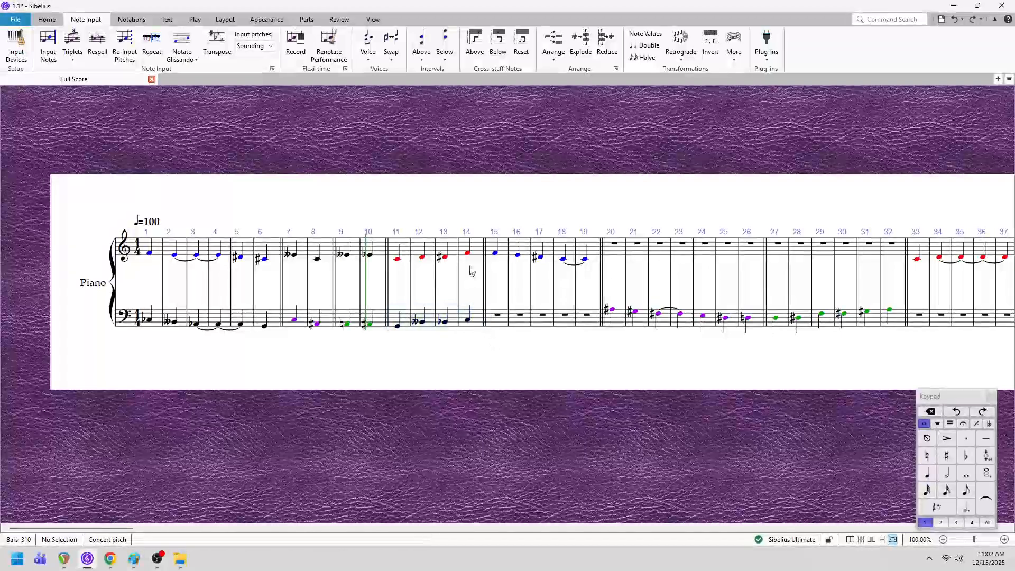
- Select bars 1 to 14 in both staves and show the Transport panel
left_click(480, 250)
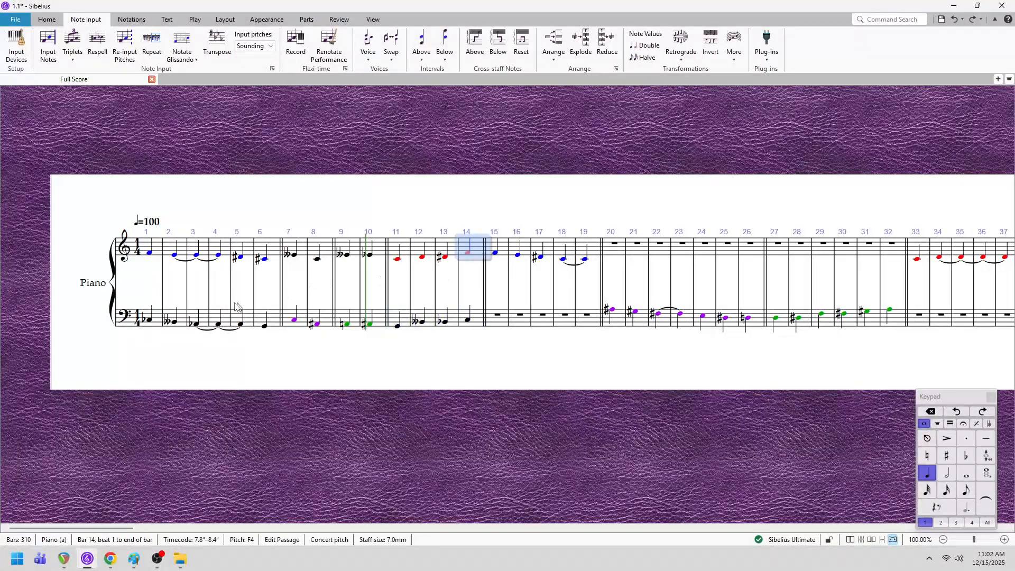
left_click(157, 324, "shift")
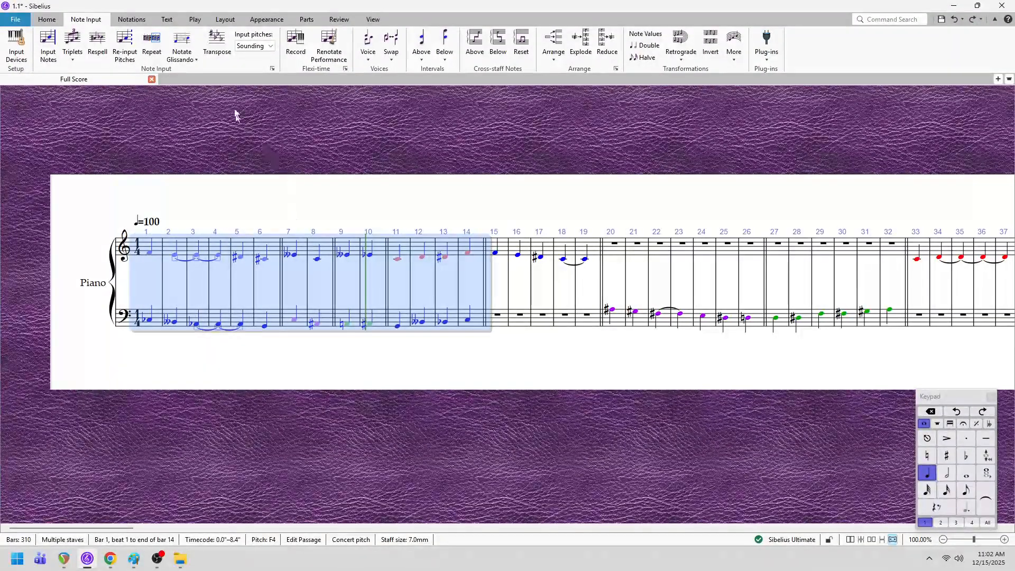
left_click(195, 19)
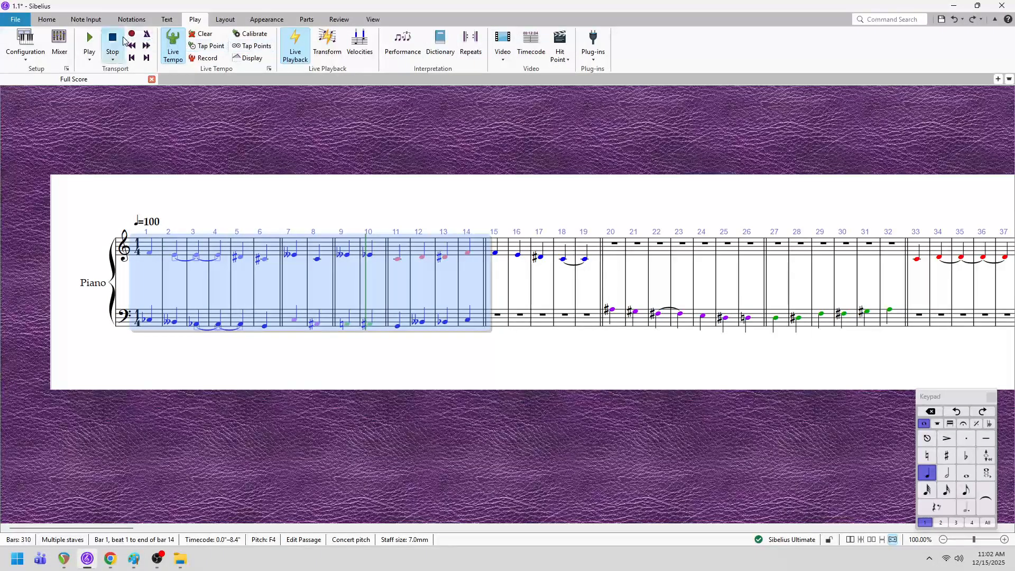
left_click(373, 19)
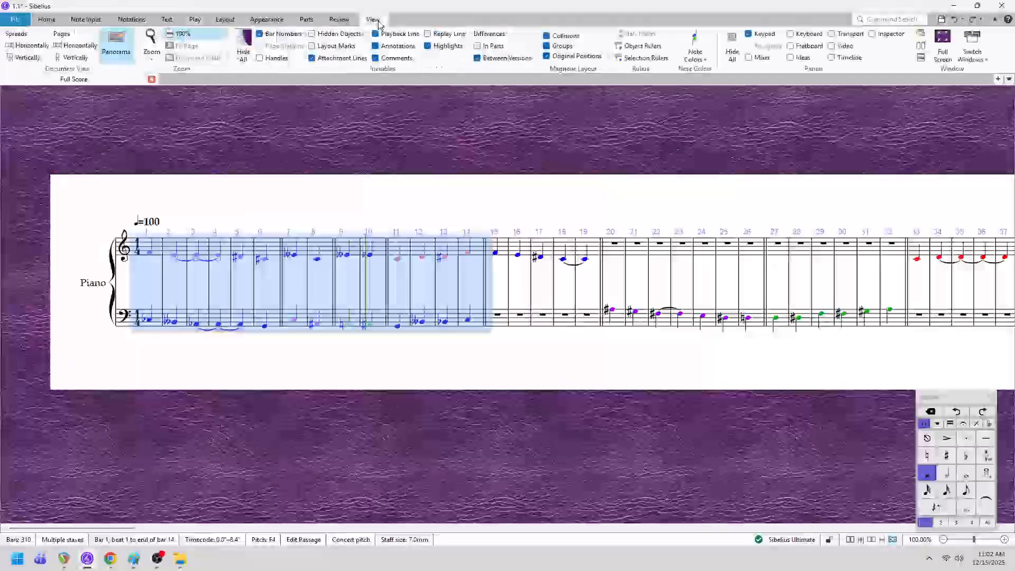
left_click(832, 34)
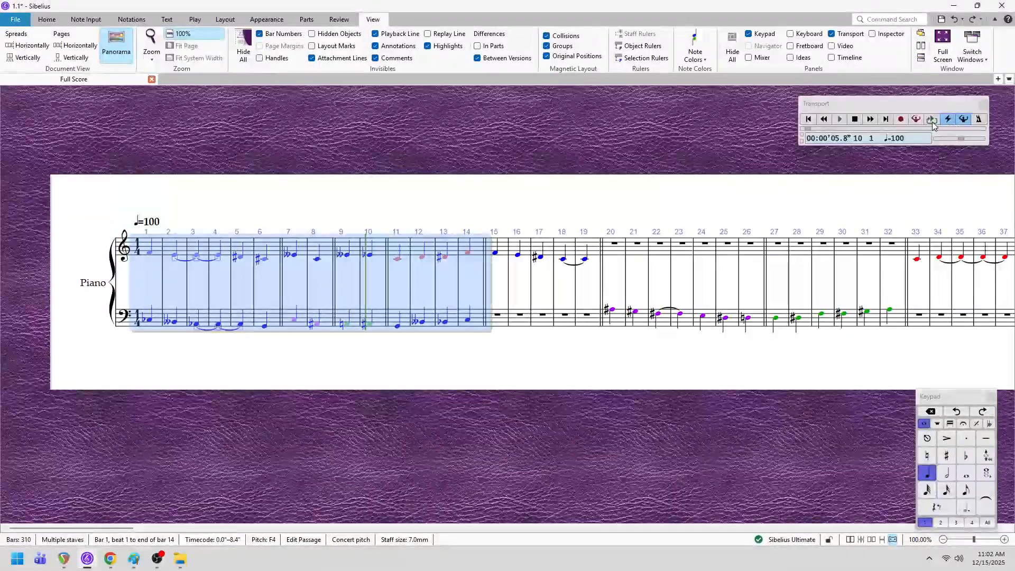
- Return the playback line to bar 1 and play the harmonised passage
left_click(810, 120)
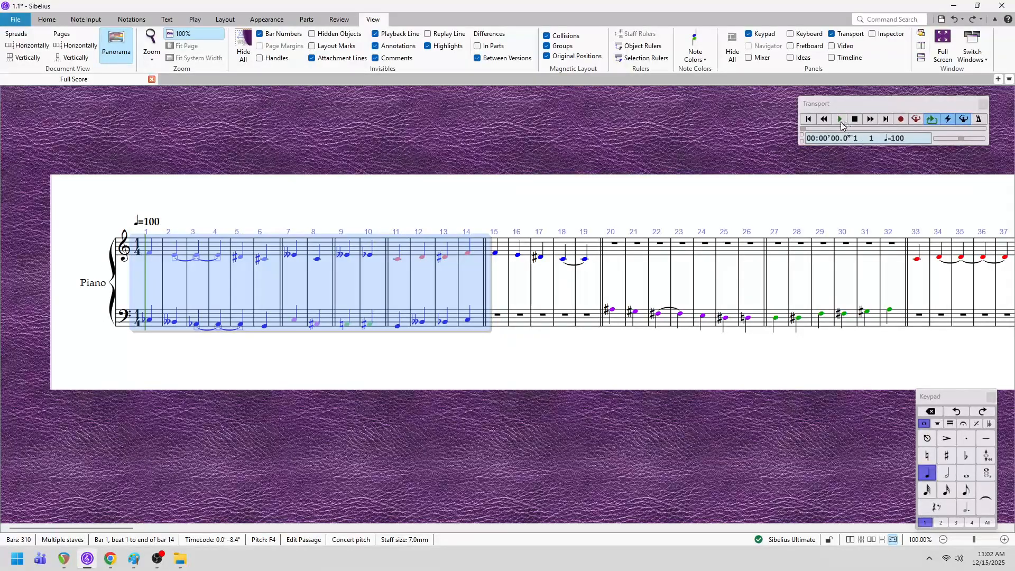
left_click(841, 120)
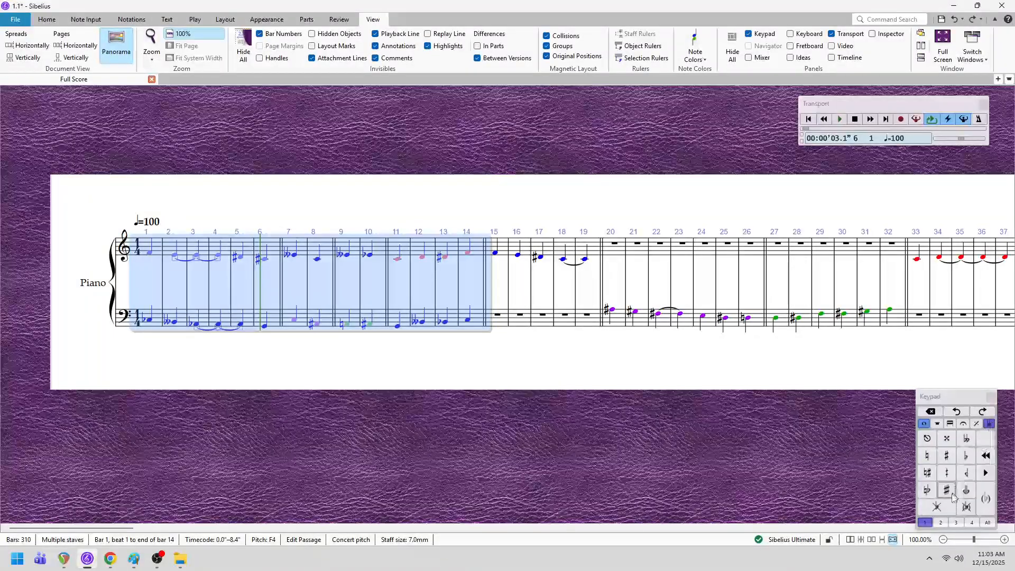
- Try removing all accidentals from bars 1 to 14, play the passage, and undo the removal
left_click(937, 509)
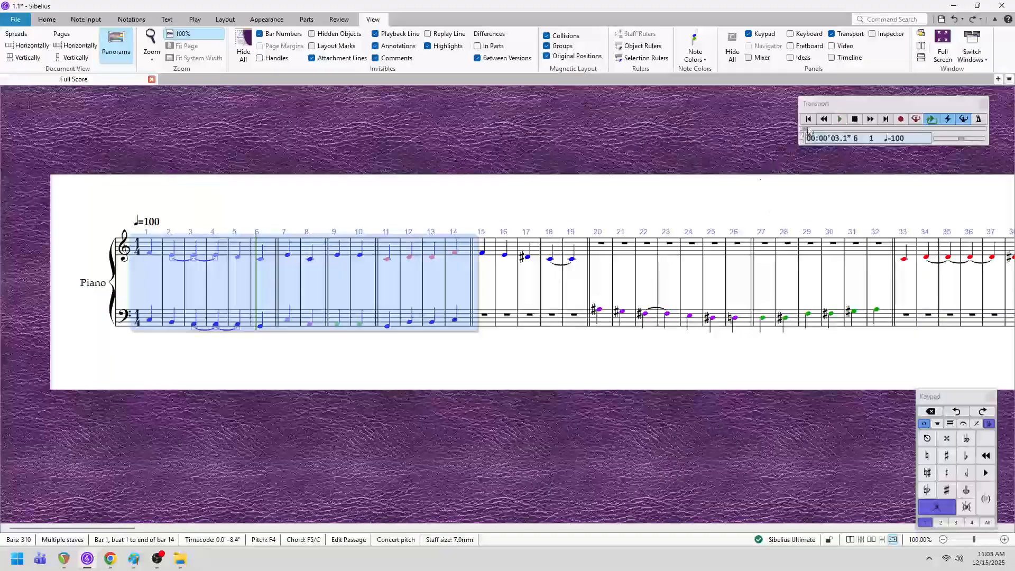
key("space")
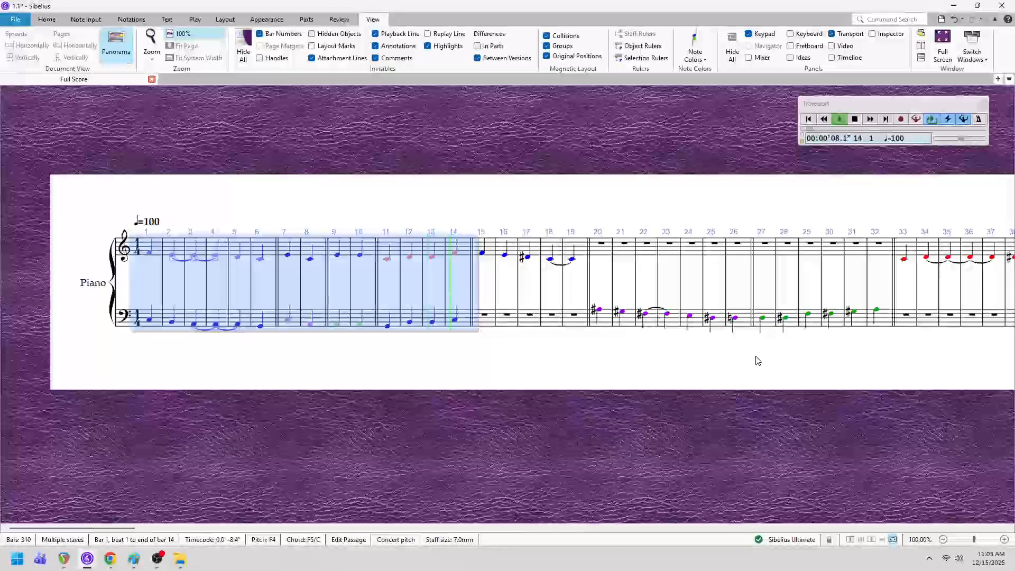
left_click(855, 121)
left_click(811, 121)
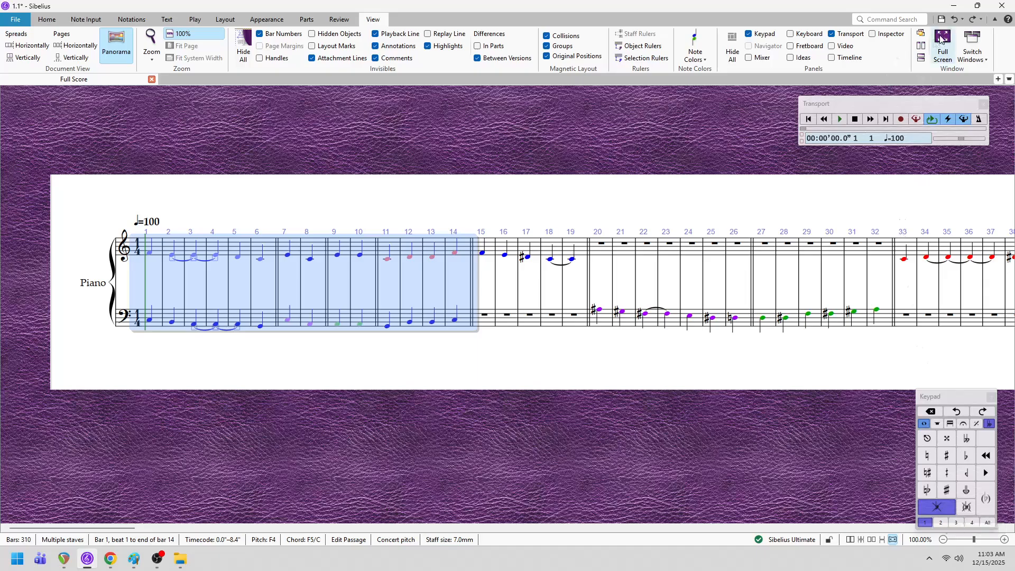
left_click(954, 19)
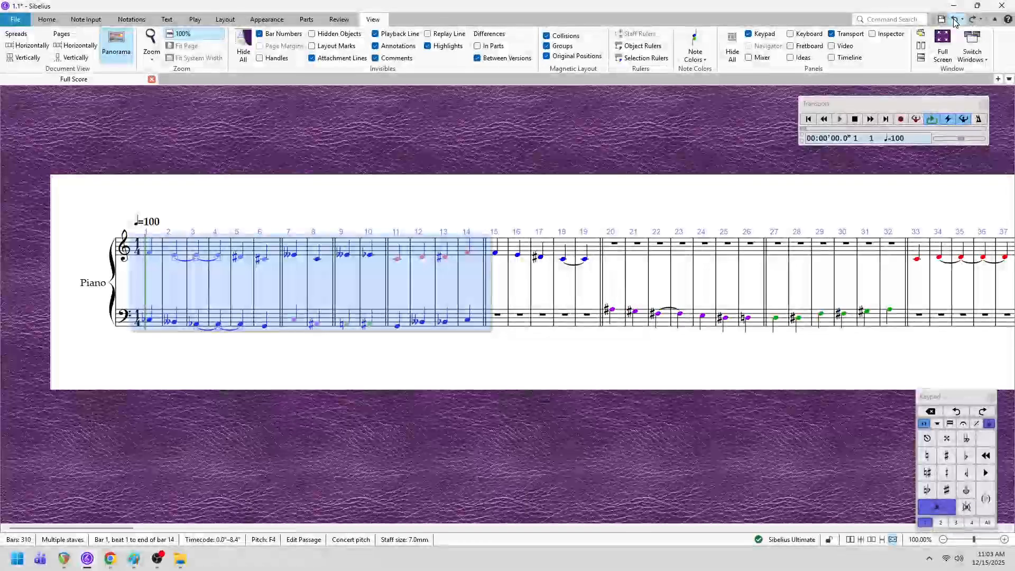
left_click(634, 347)
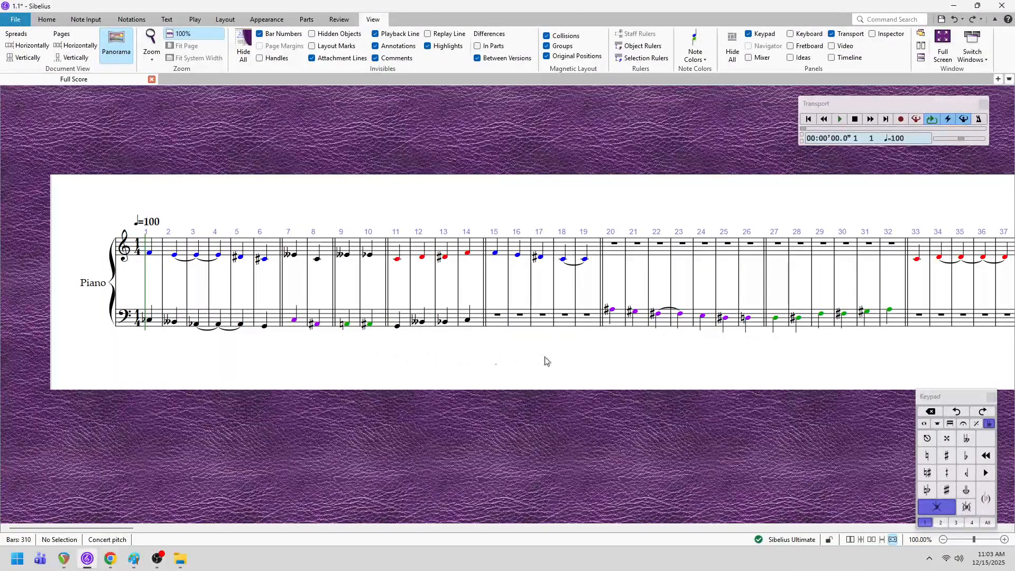
left_click_drag(546, 359, 421, 317)
left_click_drag(145, 527, 89, 492)
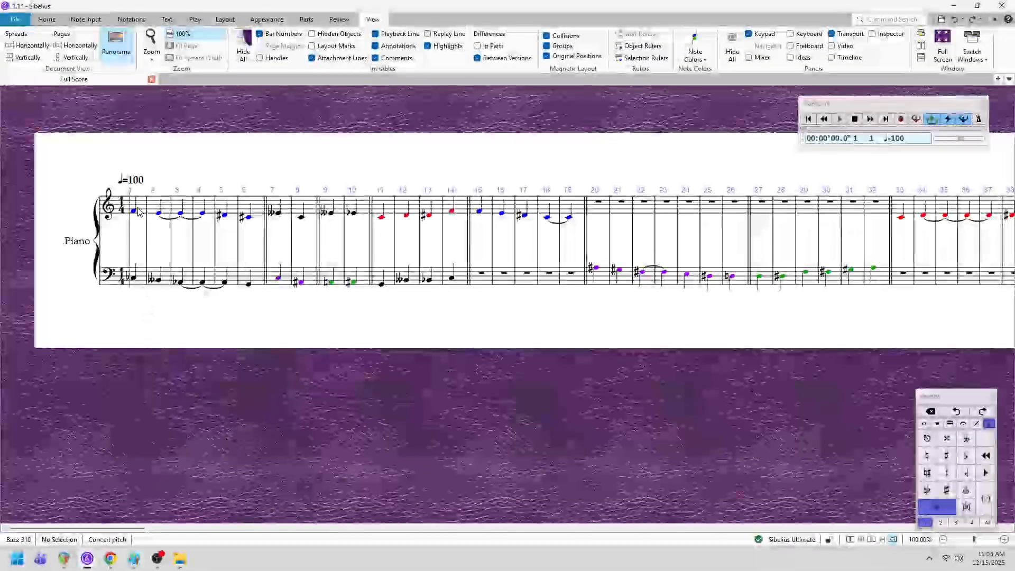
left_click_drag(280, 340, 324, 349)
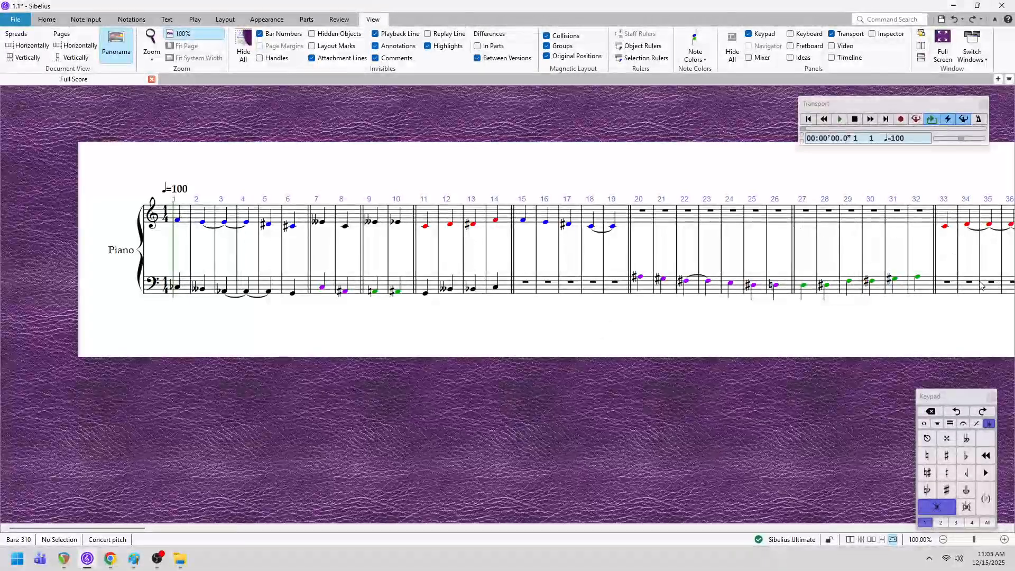
left_click_drag(960, 344, 872, 340)
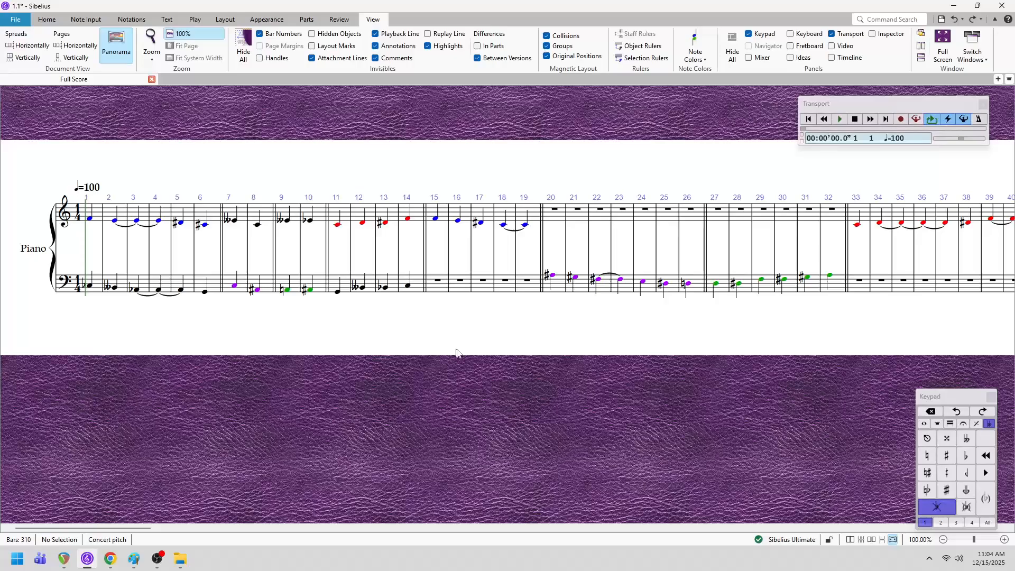
left_click_drag(695, 355, 741, 399)
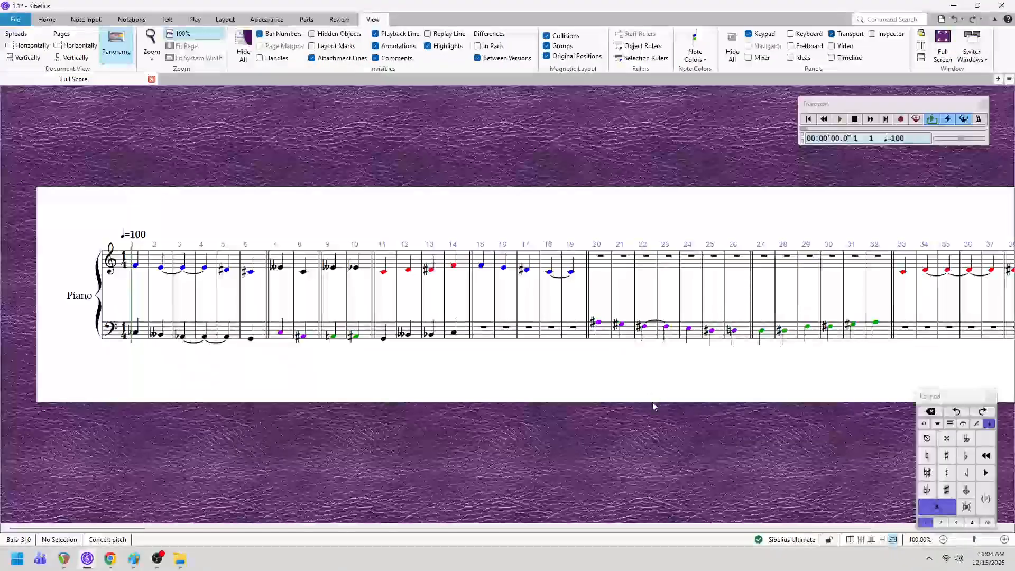
key("space")
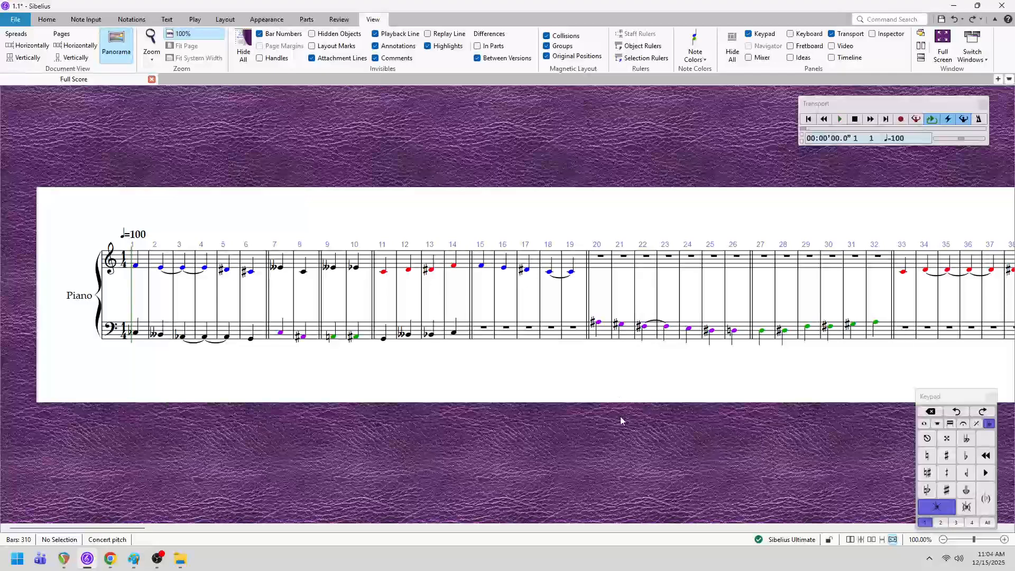